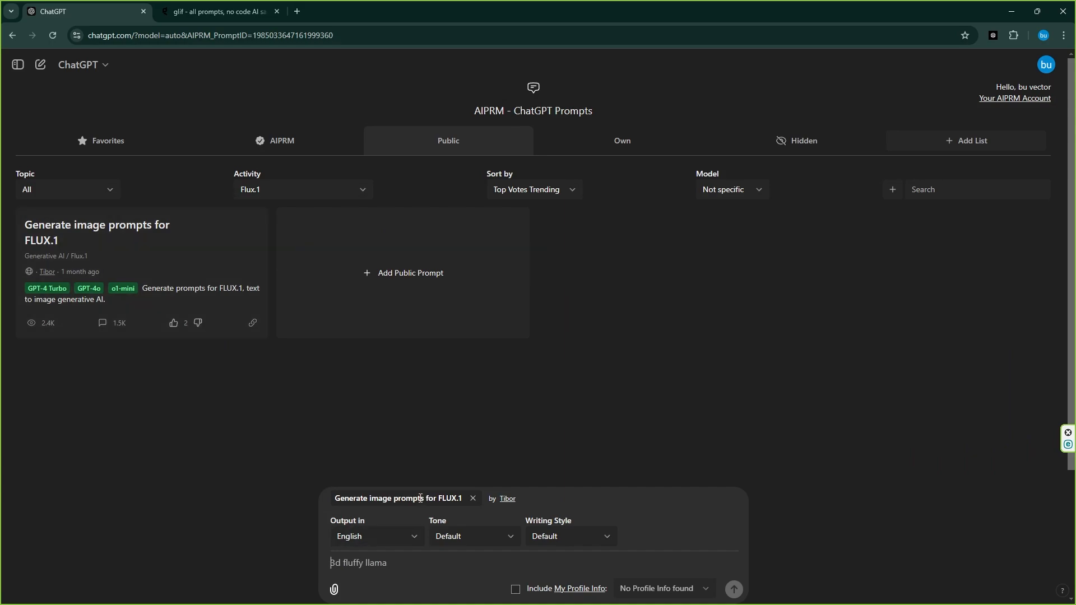
Send the FLUX.1 prompt generator the request "prompt for T shirt design Urban Style, vector, illustration, Urban Animal Mascots, colour full, vibrant white background, contour"
left_click(419, 498)
left_click(372, 563)
left_click(372, 563)
type("pro")
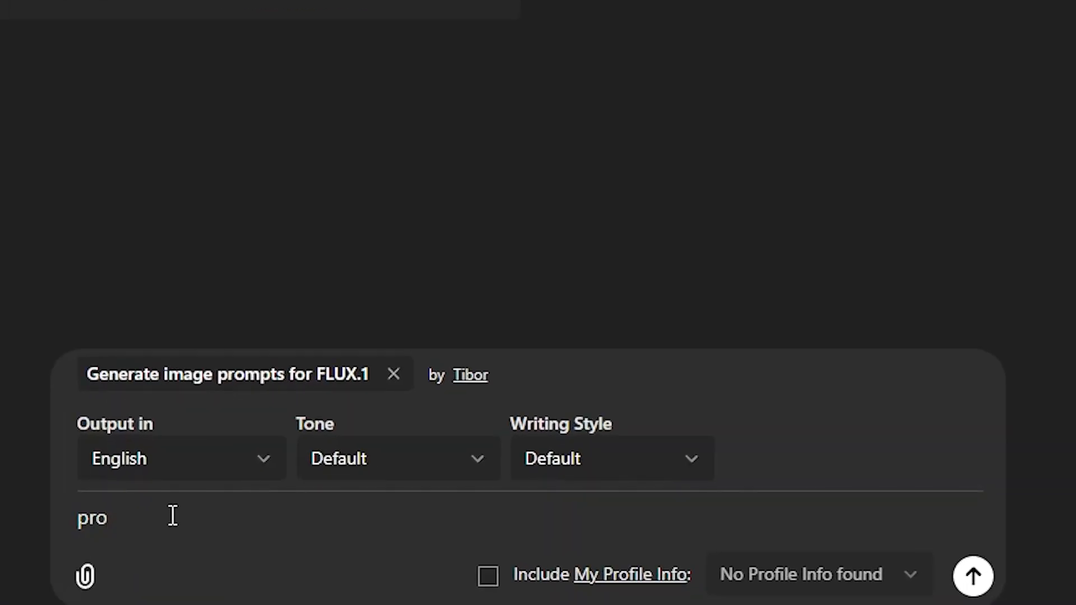
type("mpt for")
type("T shirt design Urban Style, vector, illustration, Urban Animal Mascots, colour full, vibrant white background, contour")
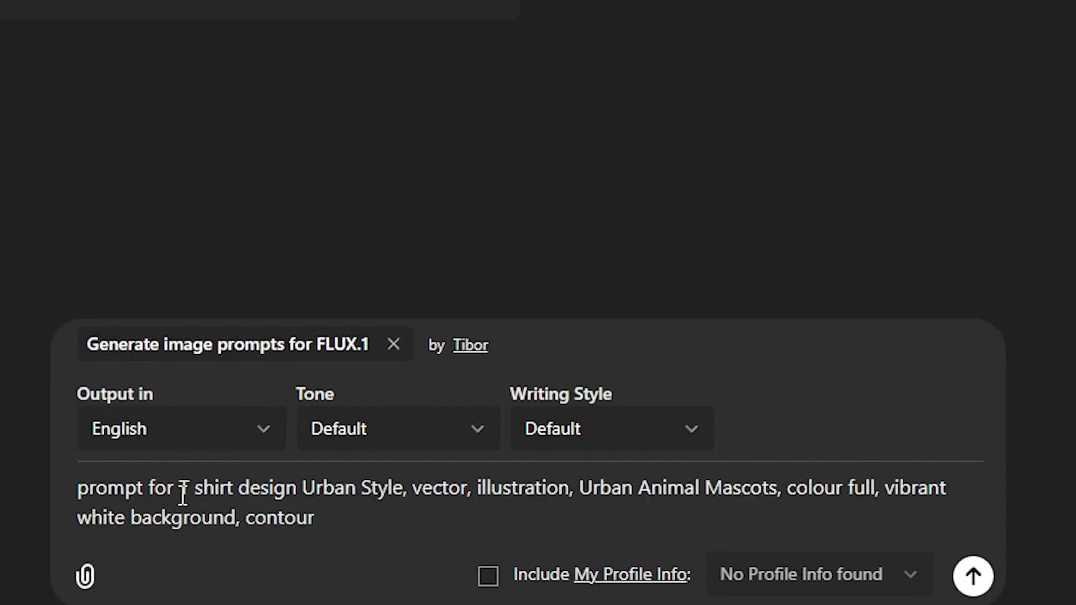
left_click_drag(180, 489, 953, 512)
left_click(974, 578)
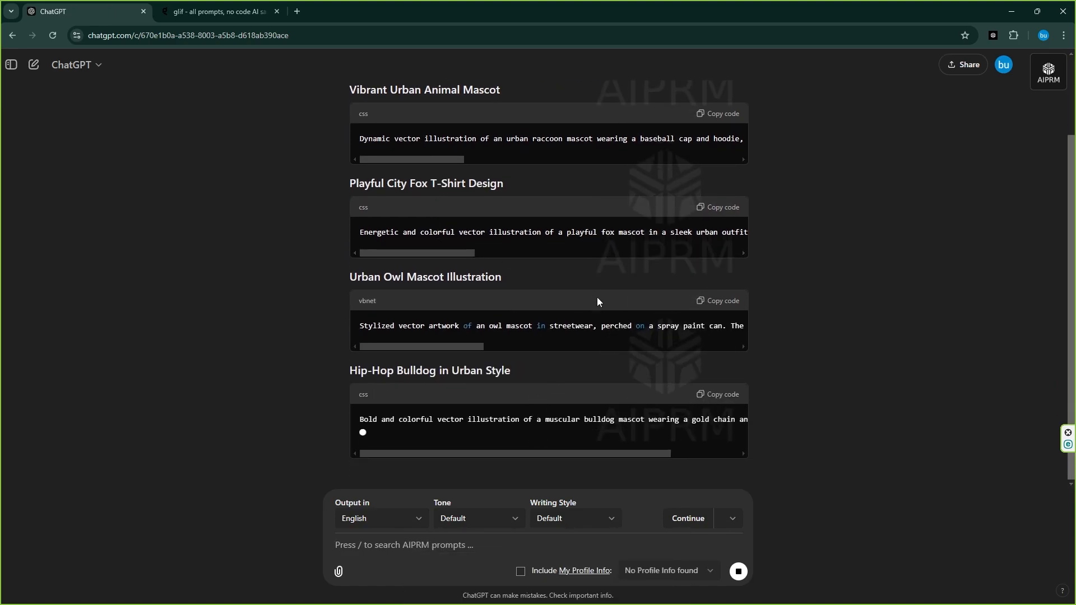
Copy the Vibrant Urban Animal Mascot prompt and switch to the glif tab
scroll(661, 325, "up", 2)
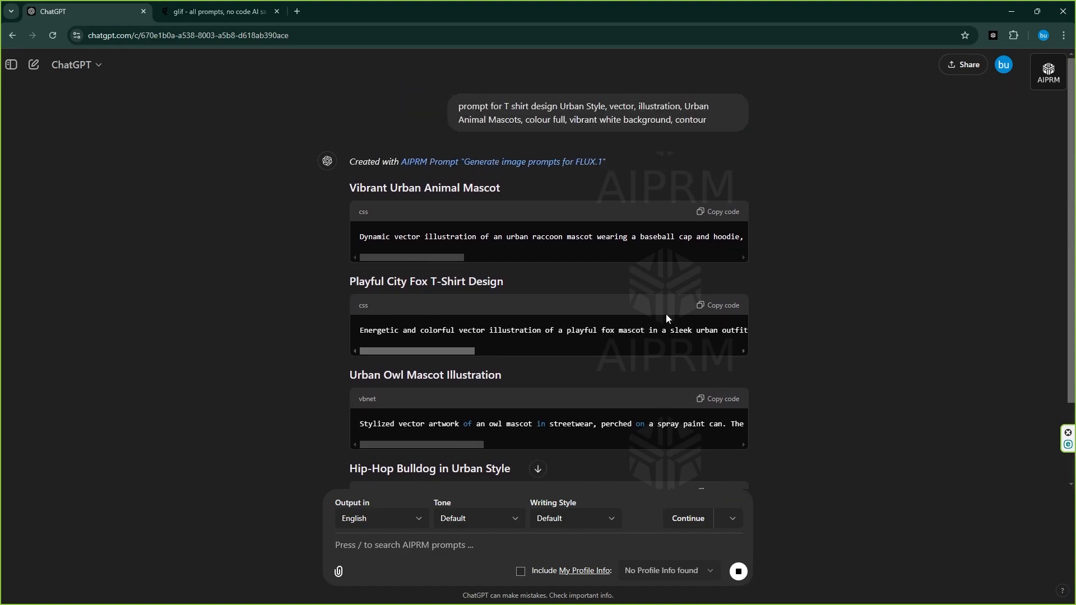
left_click(722, 218)
left_click(219, 11)
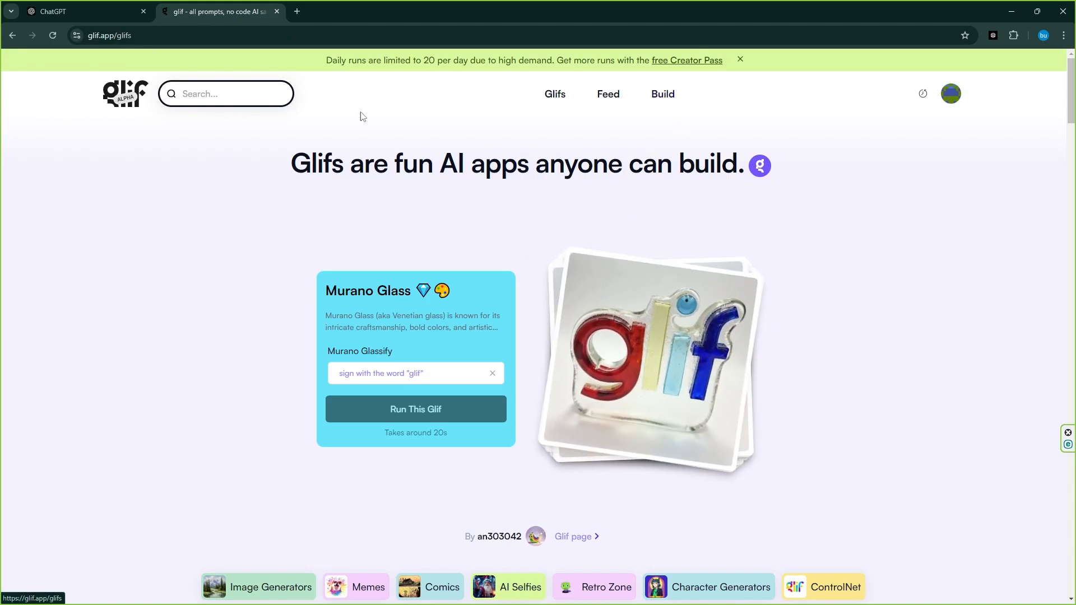
Start building a new glif and add an image generation block
left_click(661, 97)
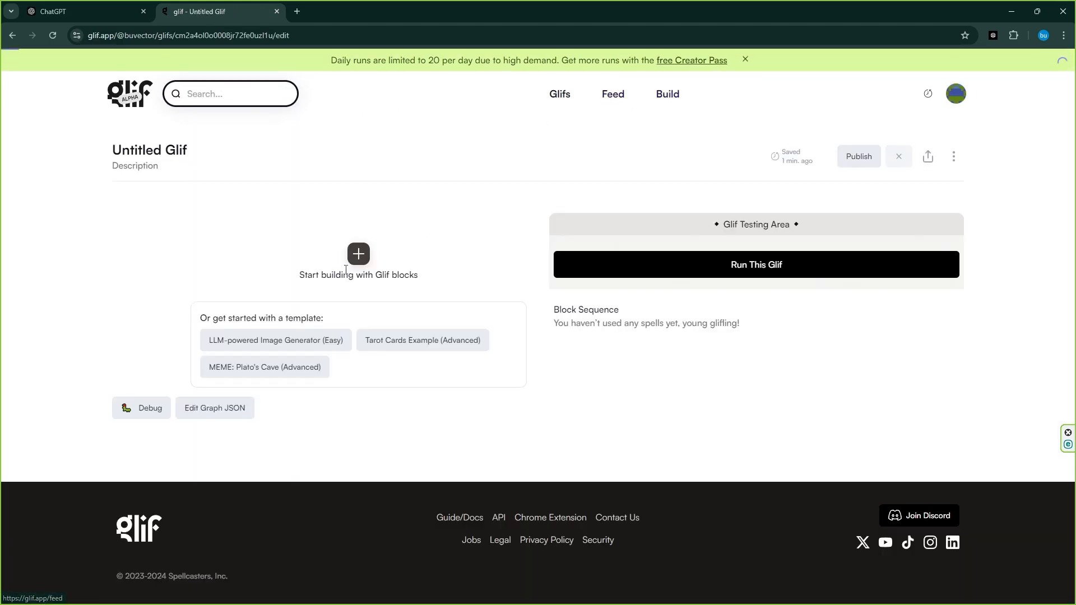
left_click(358, 255)
left_click(429, 340)
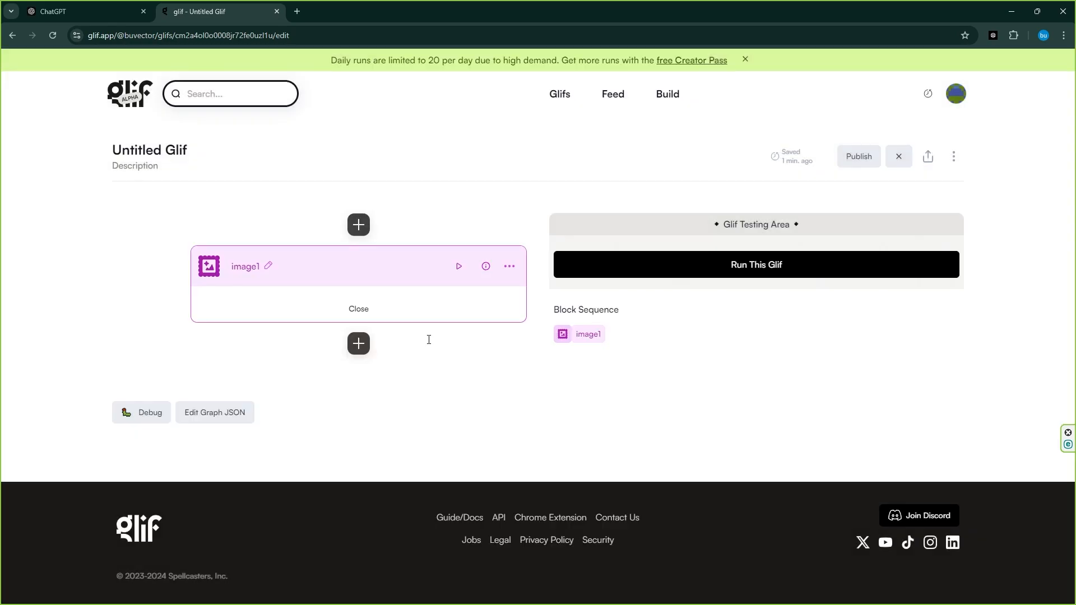
Paste the raccoon mascot prompt into the image block's description
right_click(254, 335)
left_click(289, 444)
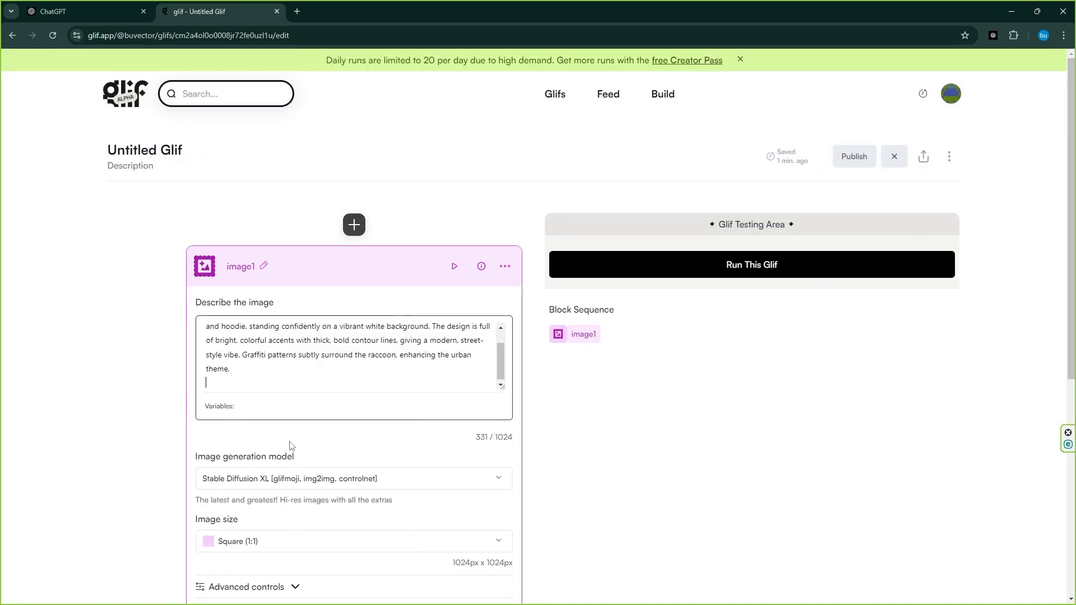
Set the image generation model to Flux Pro and the image size to Portrait (3:4)
scroll(235, 383, "down", 2)
left_click(236, 367)
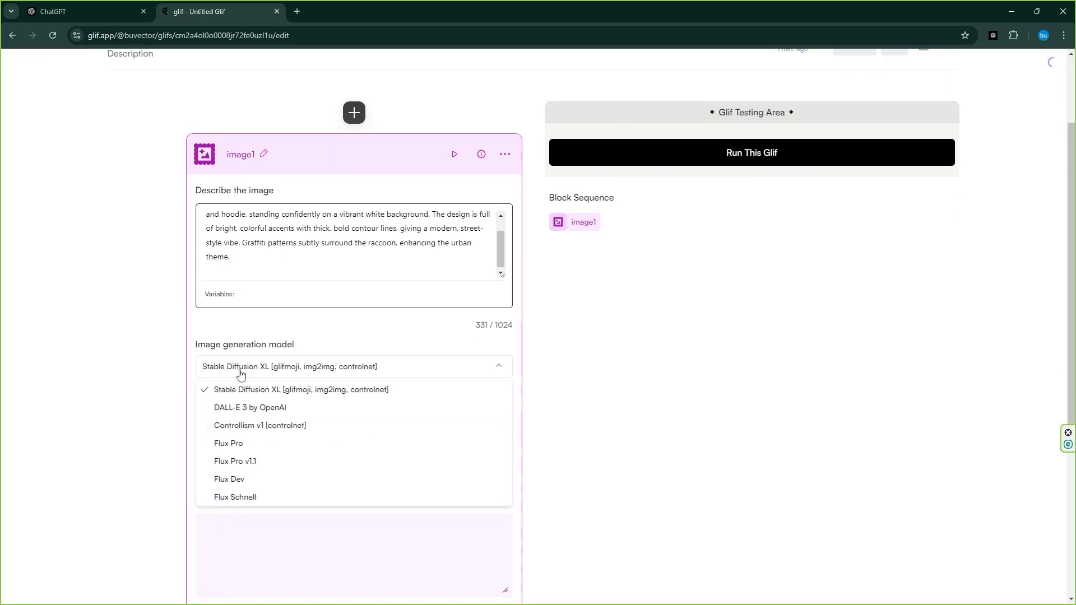
left_click(235, 448)
left_click(240, 433)
left_click(250, 527)
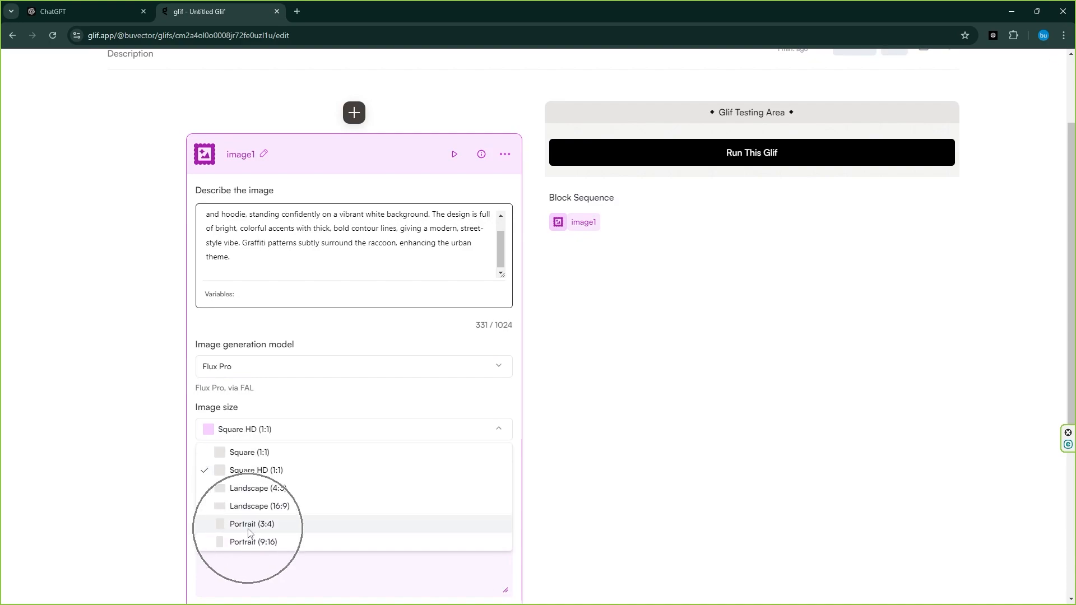
Run the glif to generate the raccoon mascot and view the result enlarged
left_click(758, 161)
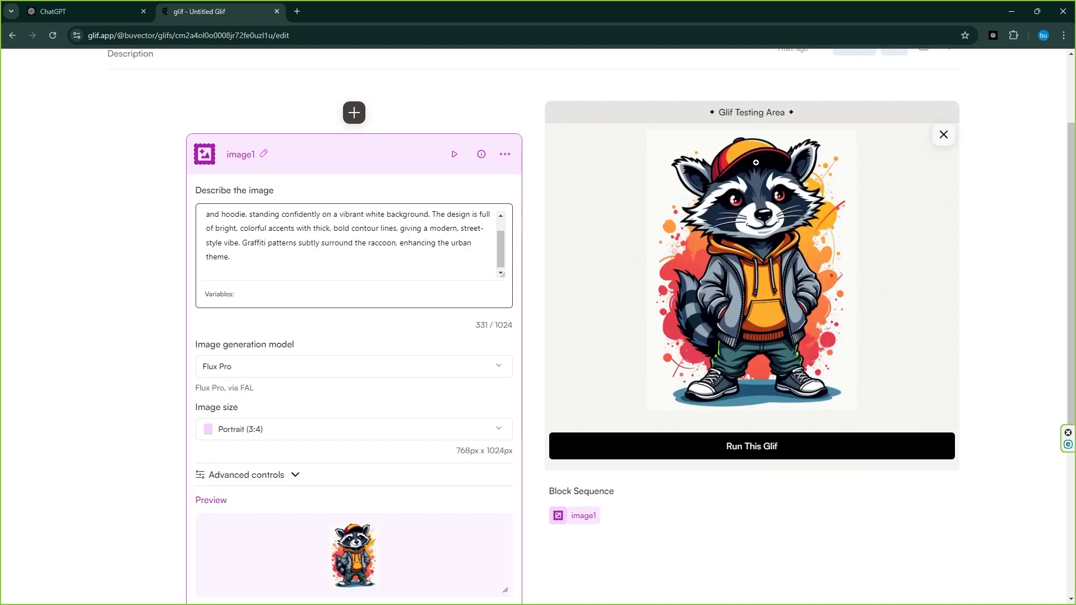
left_click(756, 163)
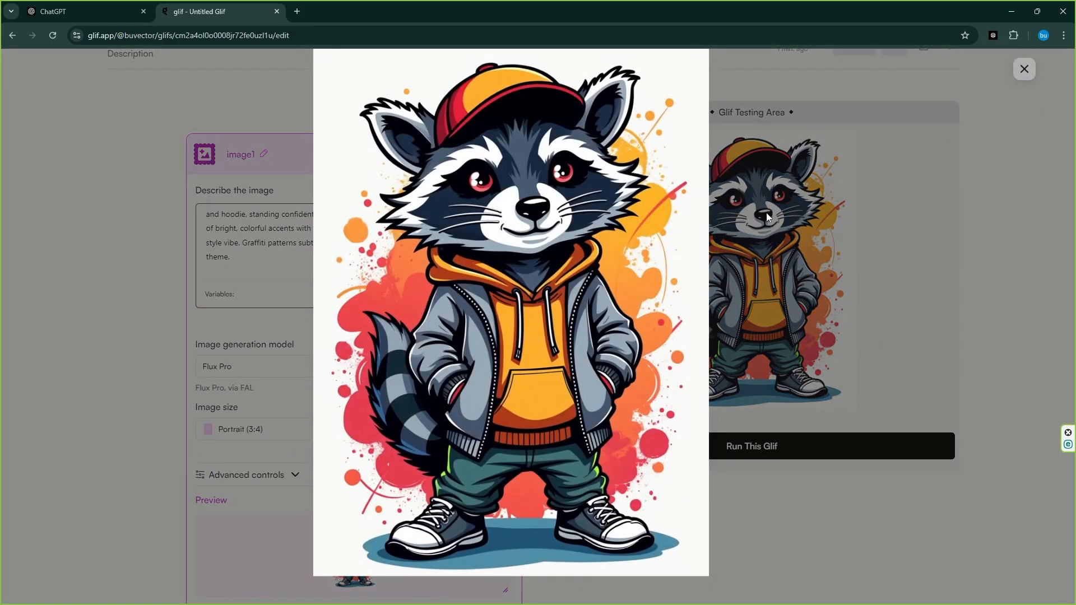
left_click(1024, 69)
Open the generated raccoon image in a new tab
right_click(773, 180)
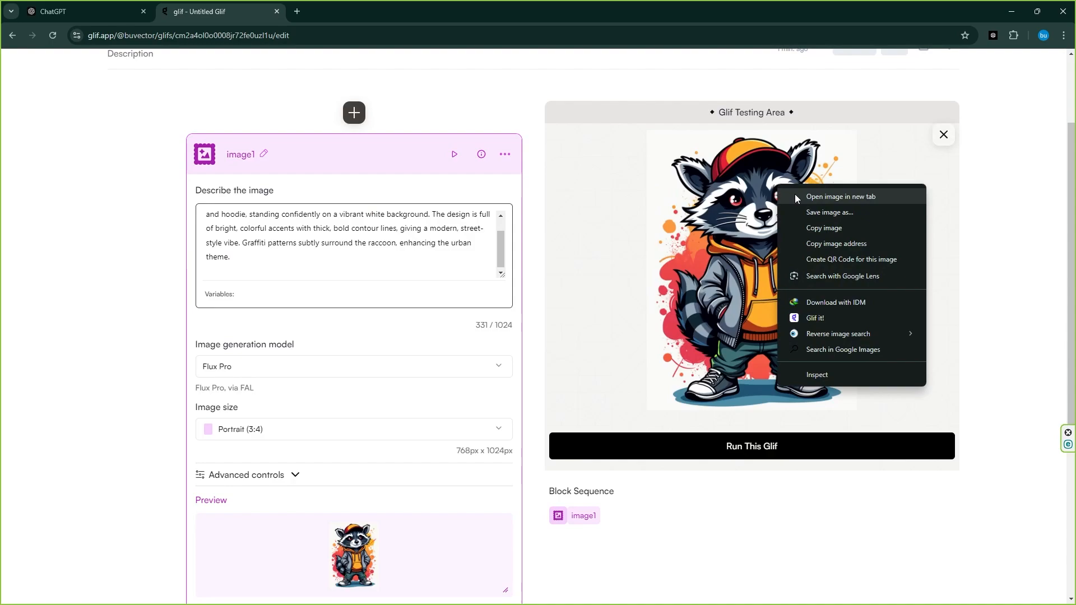
left_click(795, 194)
Copy the Playful City Fox T-Shirt Design prompt and return to the glif editor
left_click(113, 11)
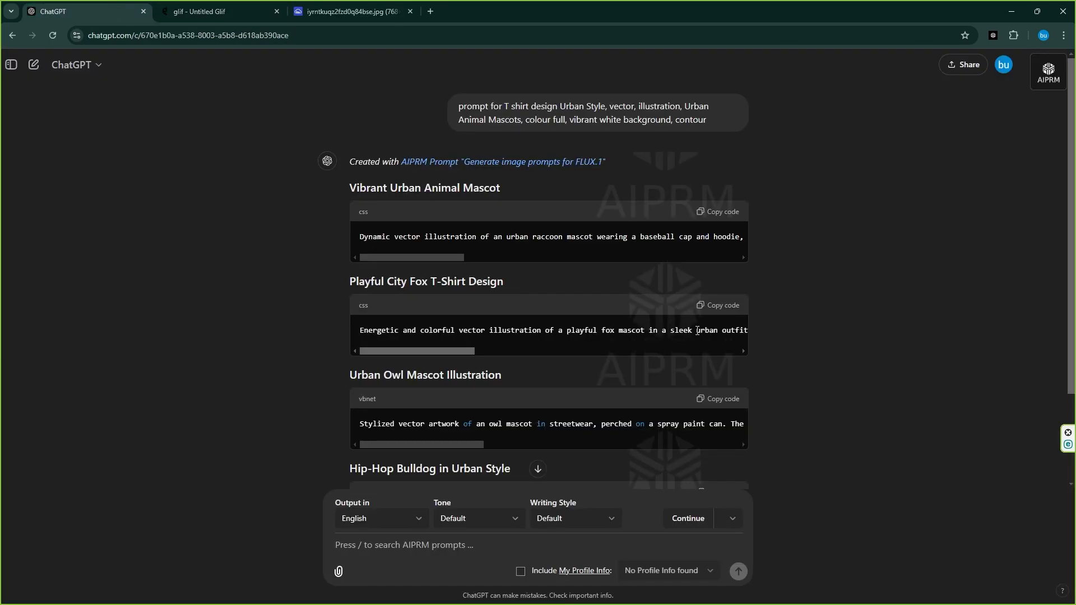
left_click(720, 308)
left_click(255, 6)
Replace the image description with the fox mascot prompt
left_click_drag(286, 271, 116, 149)
key("BackSpace")
right_click(223, 232)
left_click(255, 344)
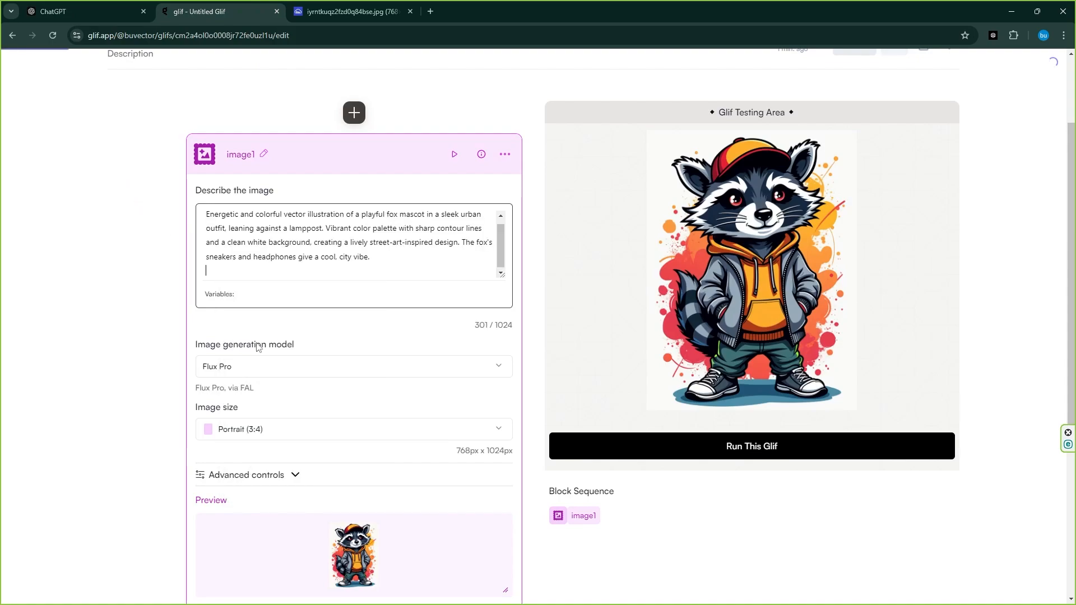
Run the glif with the fox prompt and open the generated image in a new tab
left_click(708, 445)
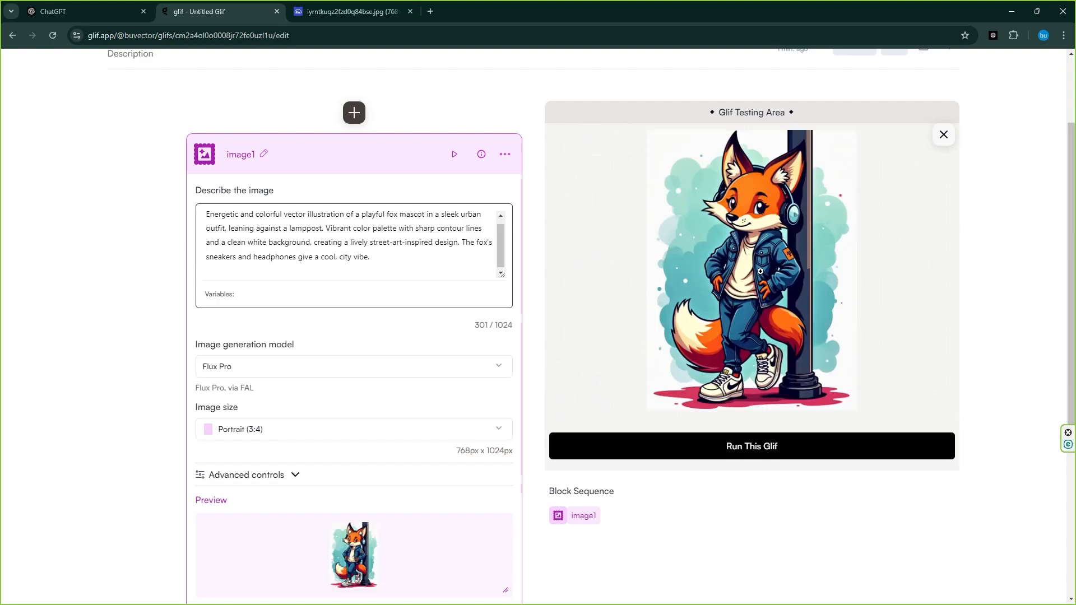
left_click(741, 275)
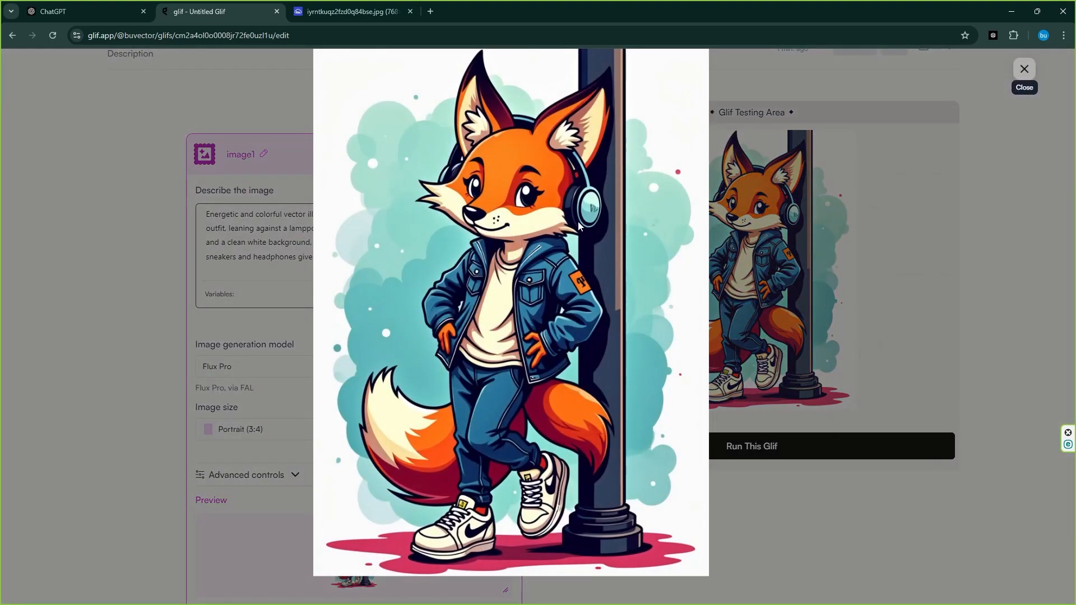
right_click(550, 235)
left_click(588, 241)
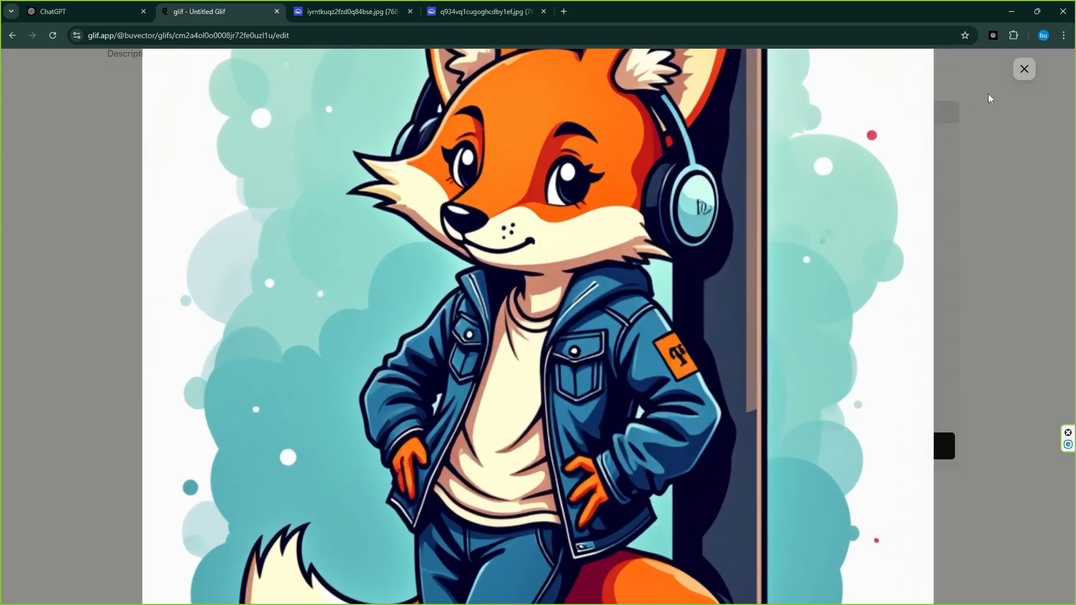
left_click(1024, 69)
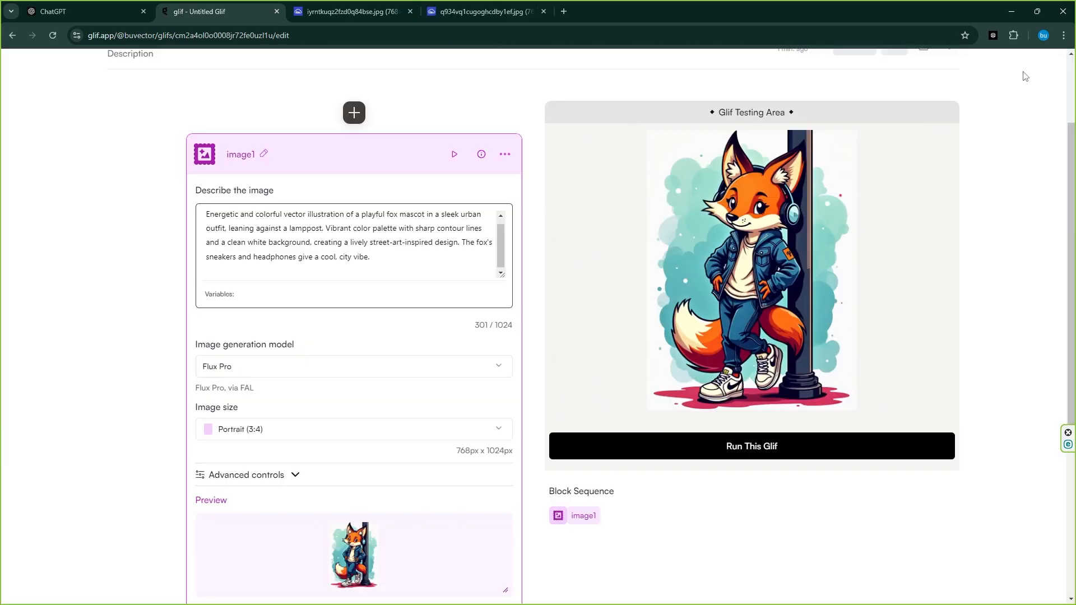
Copy the Urban Owl Mascot Illustration prompt and return to the glif editor
left_click(68, 10)
scroll(588, 398, "down", 1)
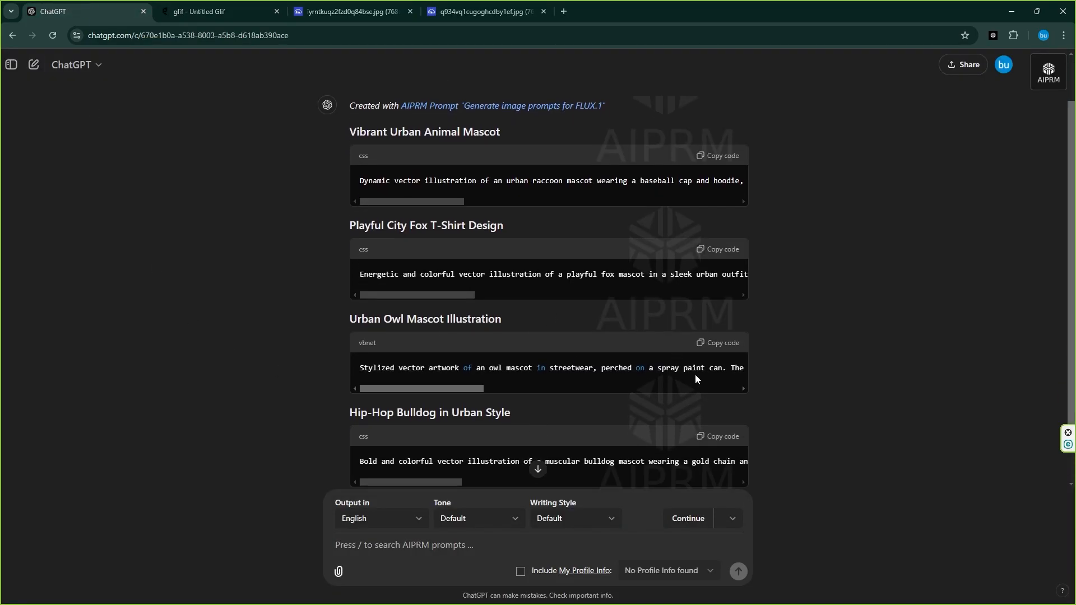
left_click(722, 348)
left_click(213, 11)
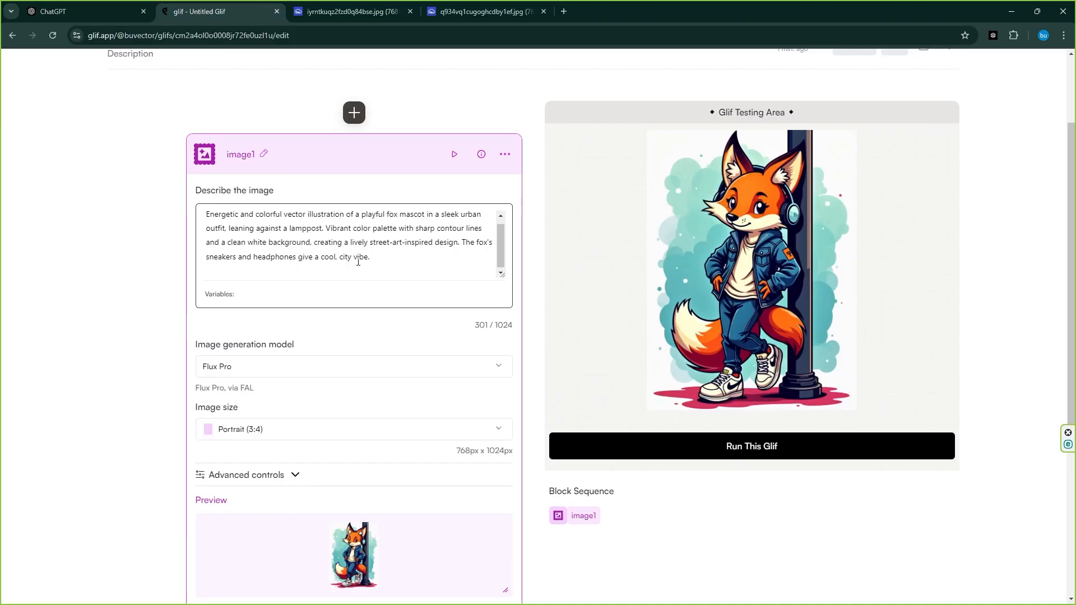
Replace the image description with the owl mascot prompt
left_click_drag(359, 263, 111, 188)
key("BackSpace")
right_click(275, 239)
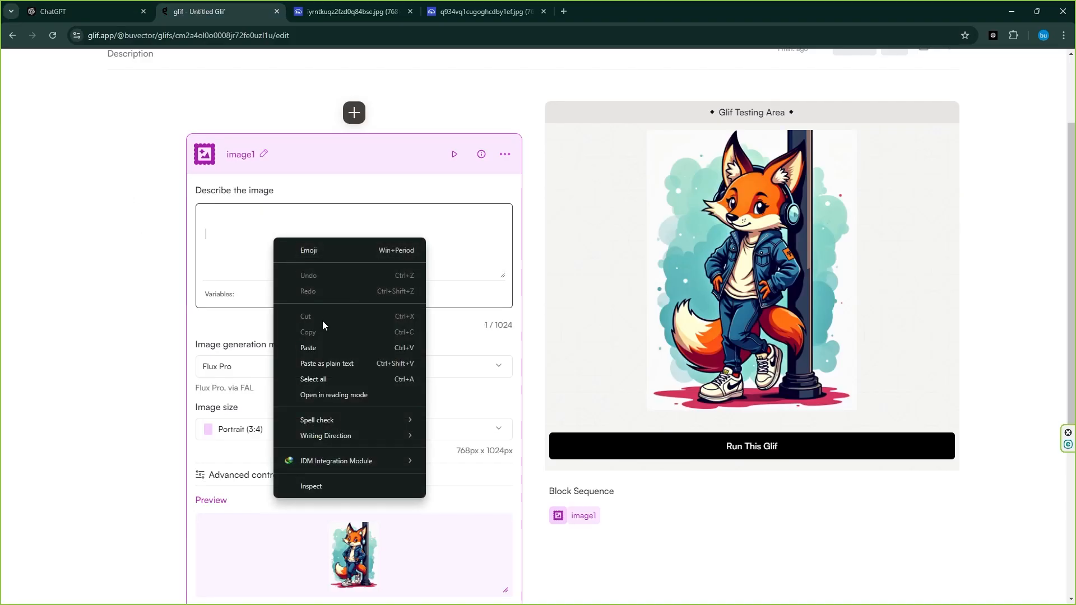
left_click(330, 348)
Run the glif with the owl prompt and open the generated image in a new tab
left_click(712, 447)
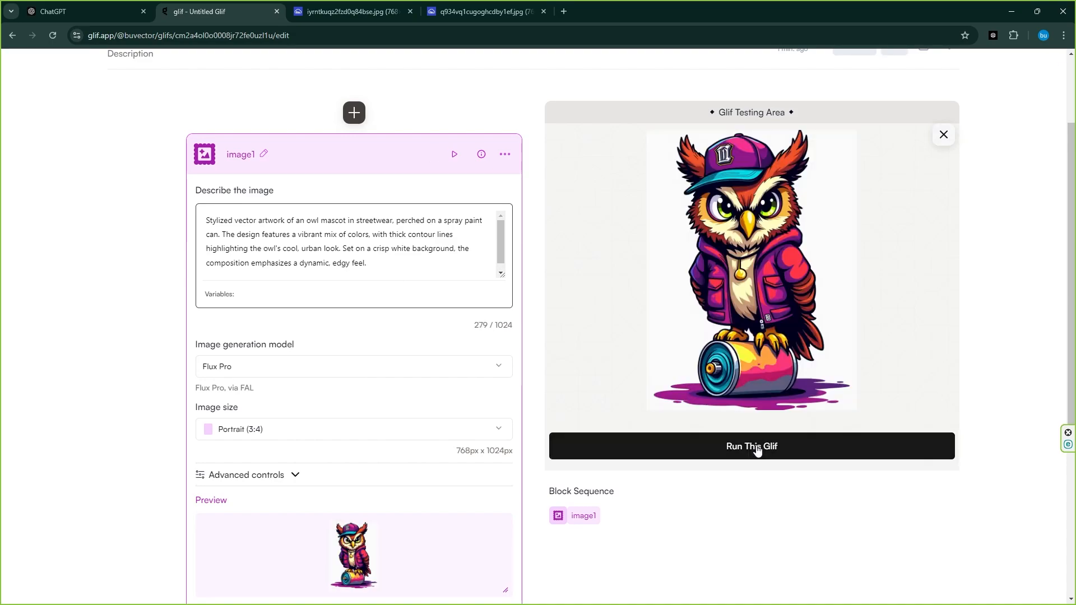
right_click(732, 234)
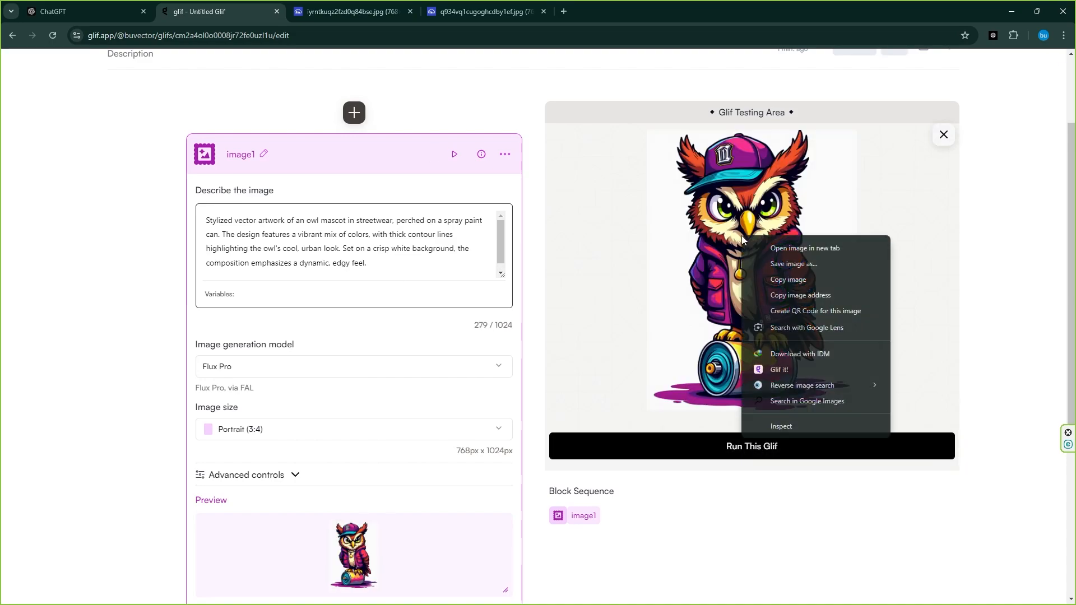
left_click(768, 248)
Copy the Hip-Hop Bulldog in Urban Style prompt and return to the glif editor
left_click(82, 8)
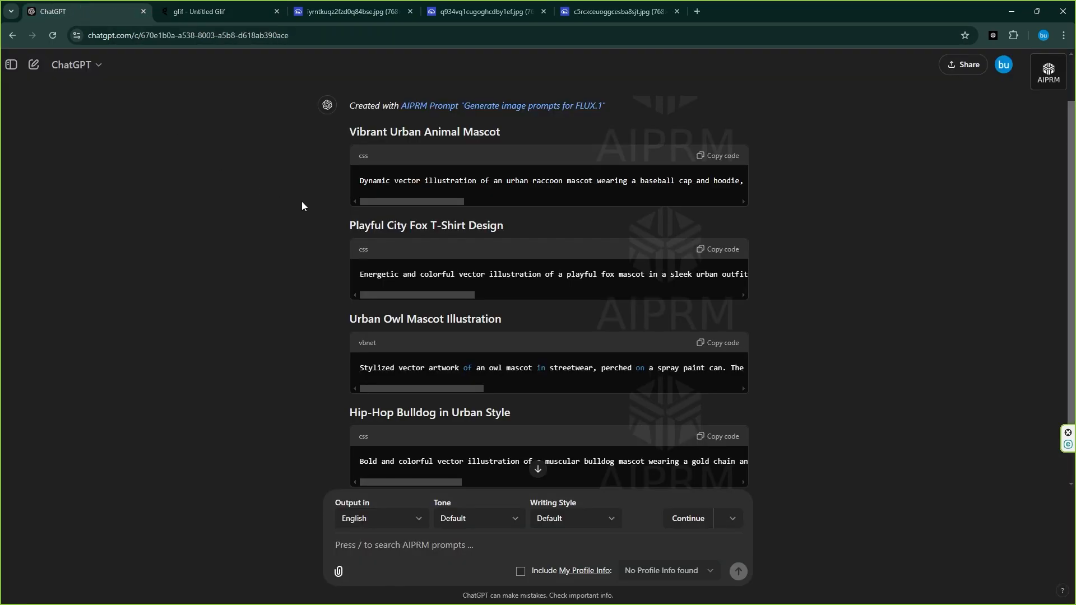
scroll(294, 355, "down", 1)
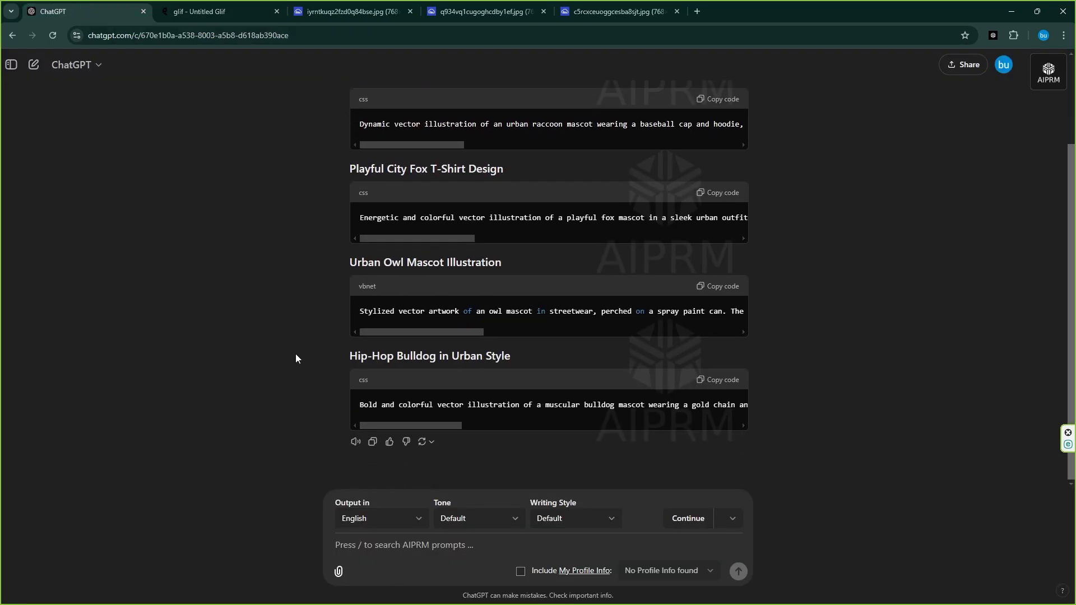
left_click(705, 387)
left_click(213, 11)
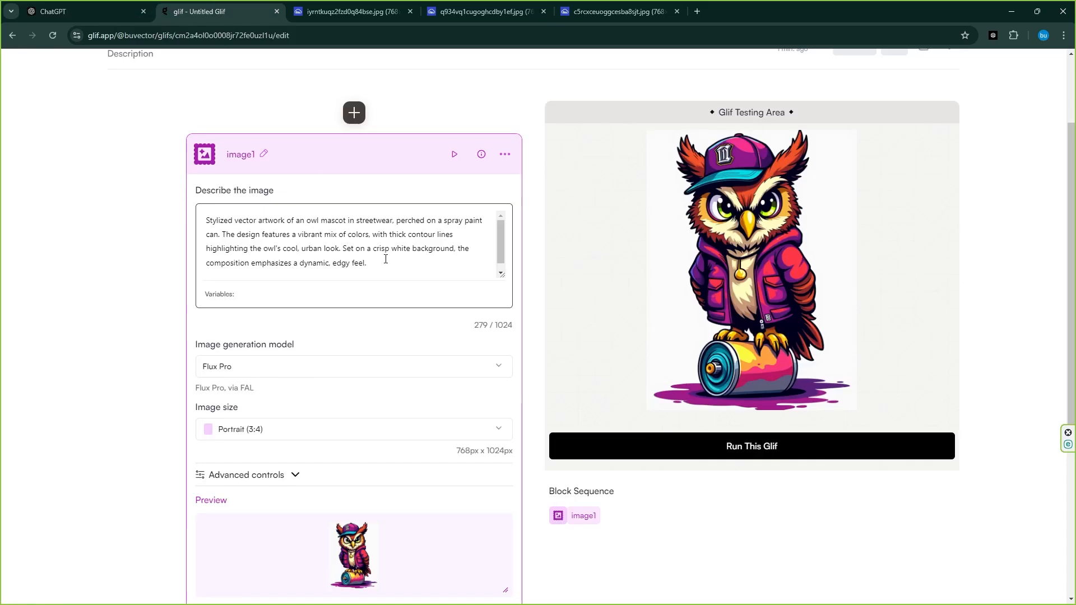
Replace the image description with the bulldog mascot prompt
left_click_drag(386, 259, 108, 185)
key("BackSpace")
key("ctrl+v")
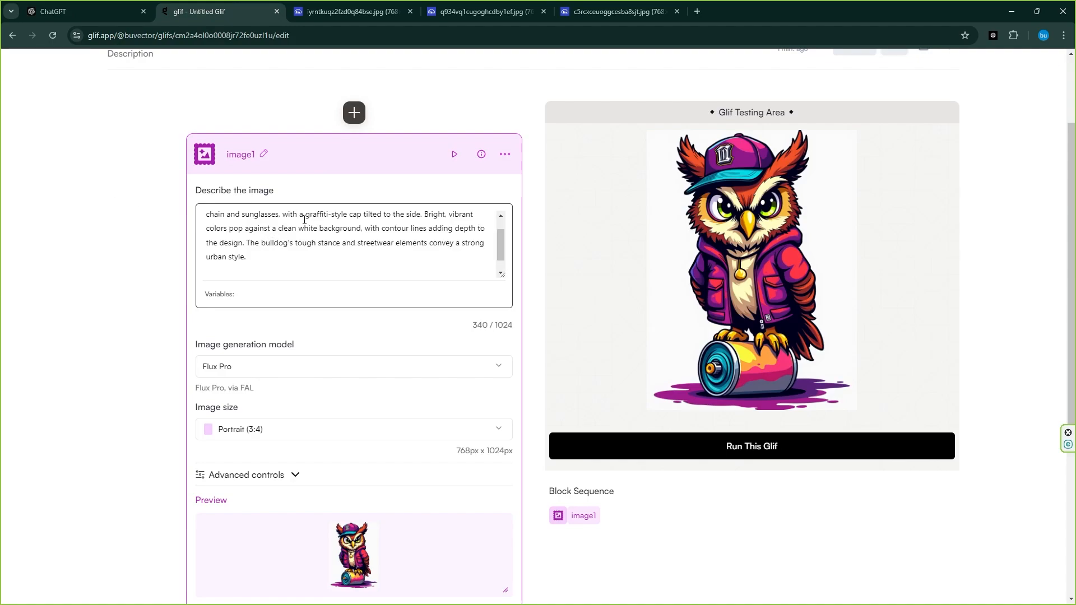
Run the glif with the bulldog prompt and view the generated image enlarged
left_click(753, 443)
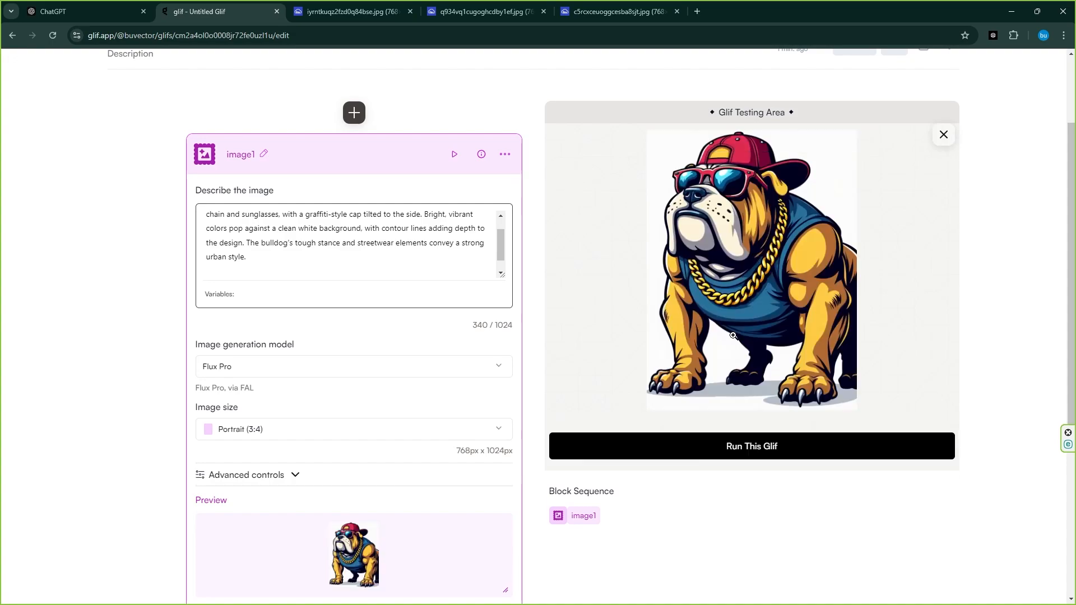
left_click(739, 267)
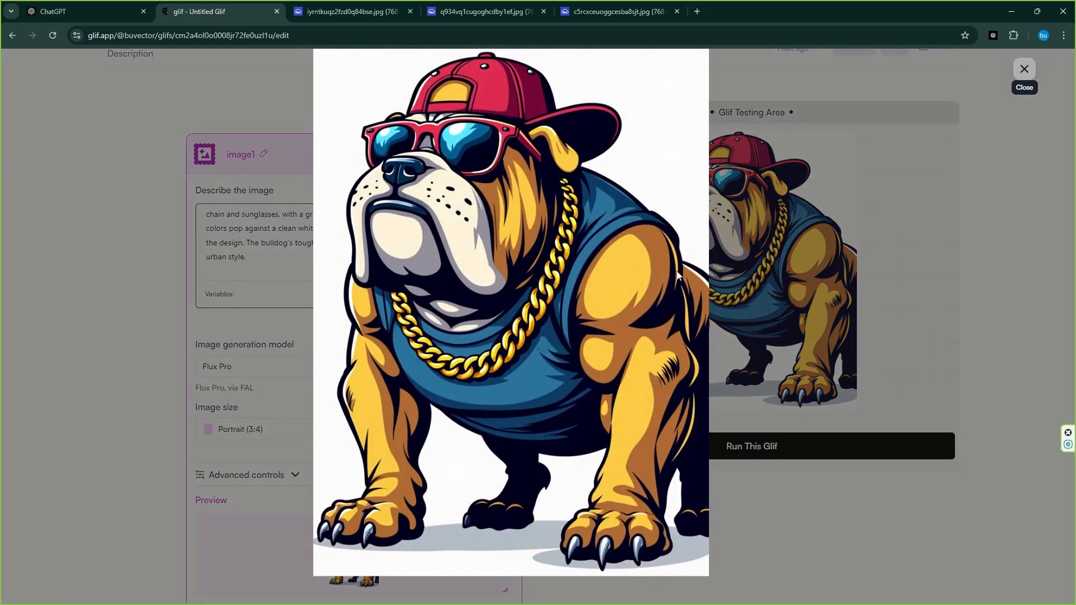
left_click(1025, 69)
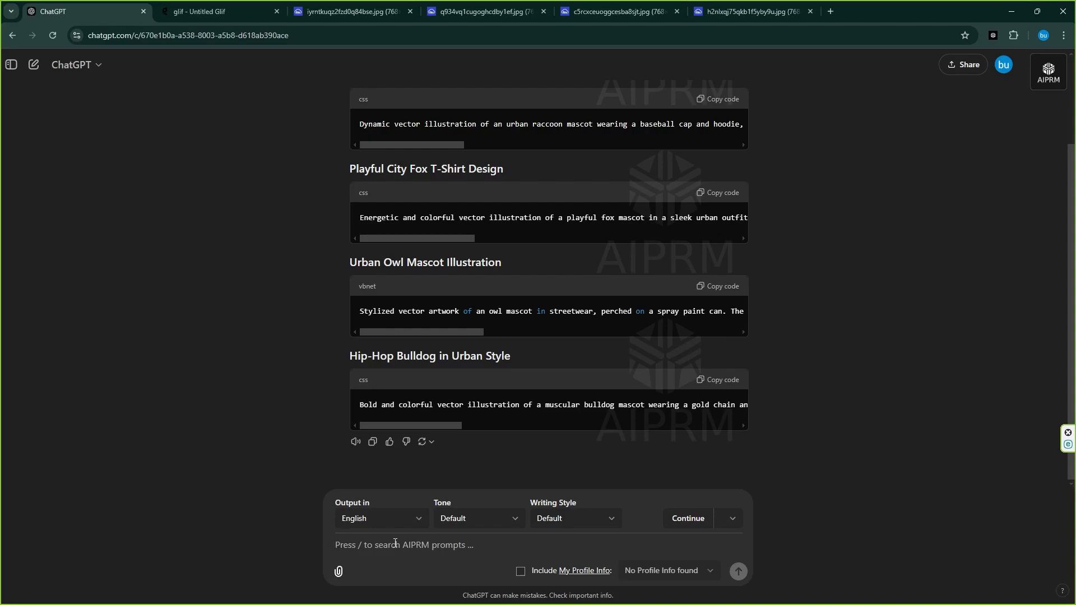
Ask ChatGPT for prompts for a cat, a teddy bear and a tiger mascot
type("i")
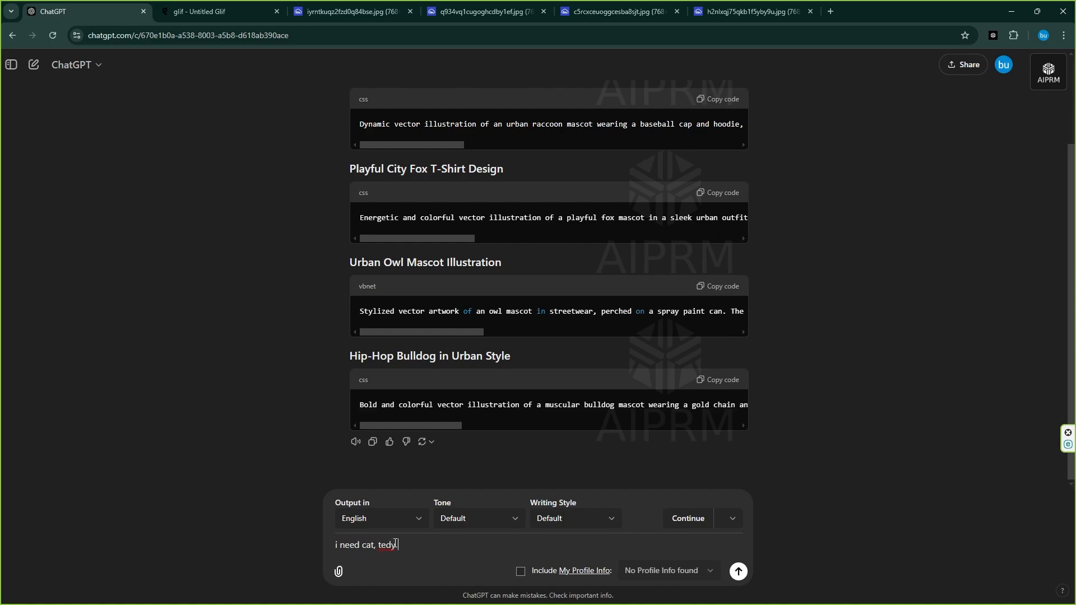
type("need cat, tedybe")
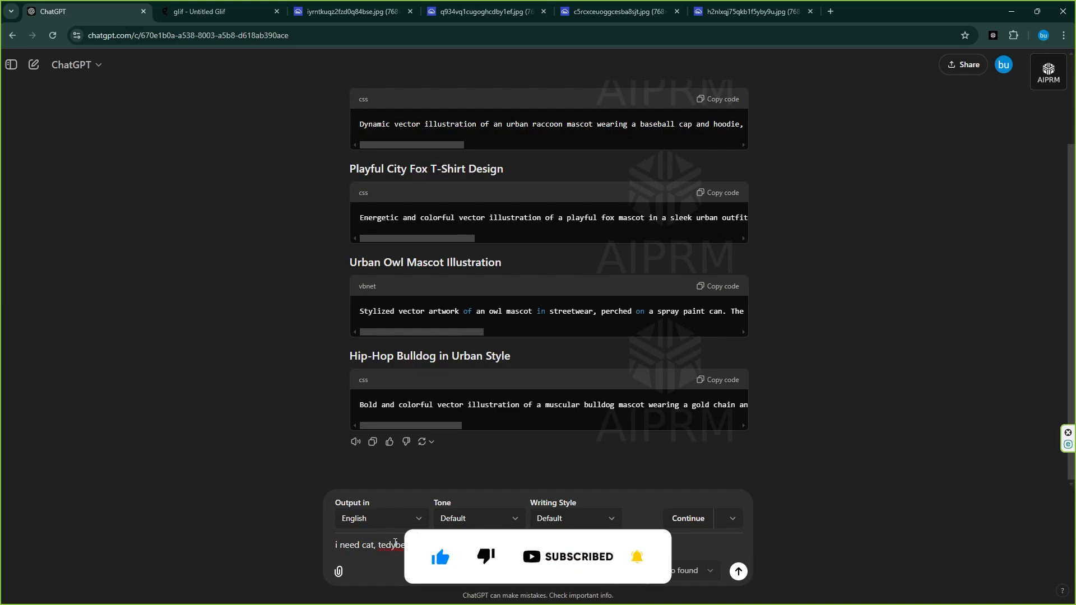
right_click(395, 543)
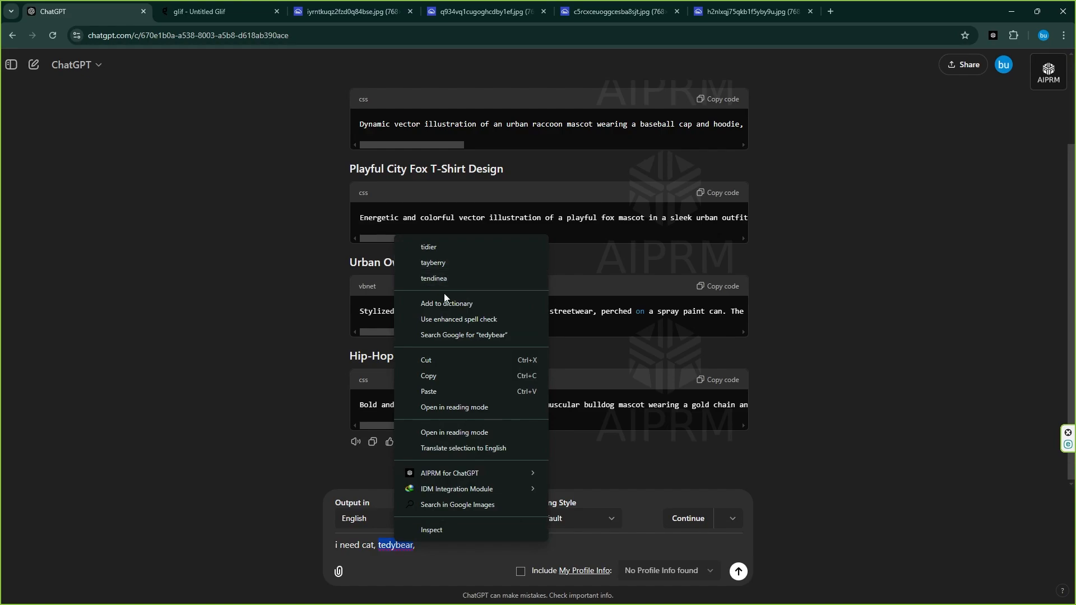
left_click(412, 563)
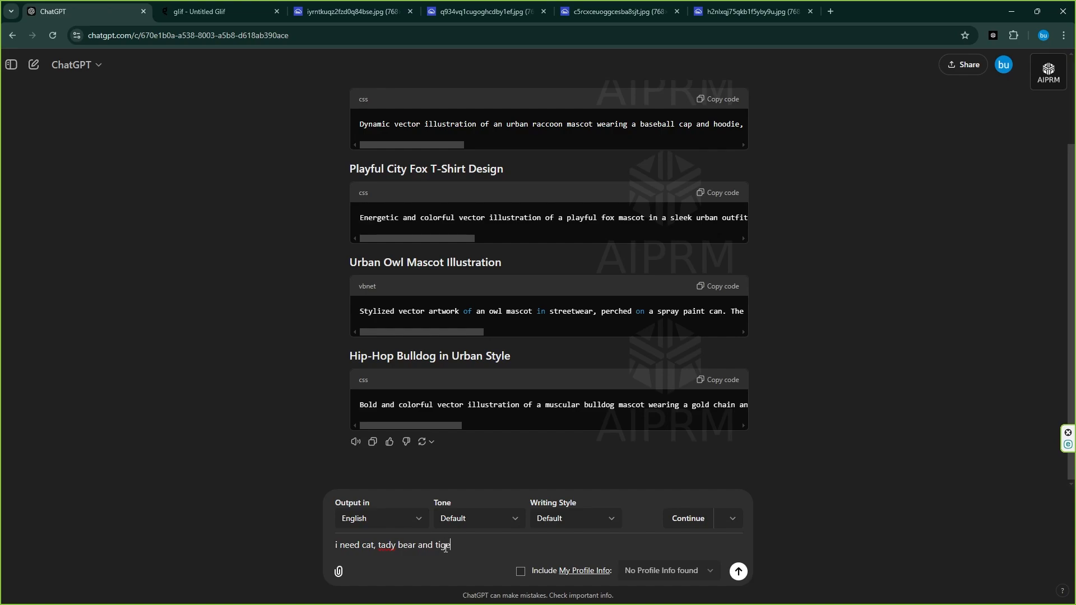
key("Return")
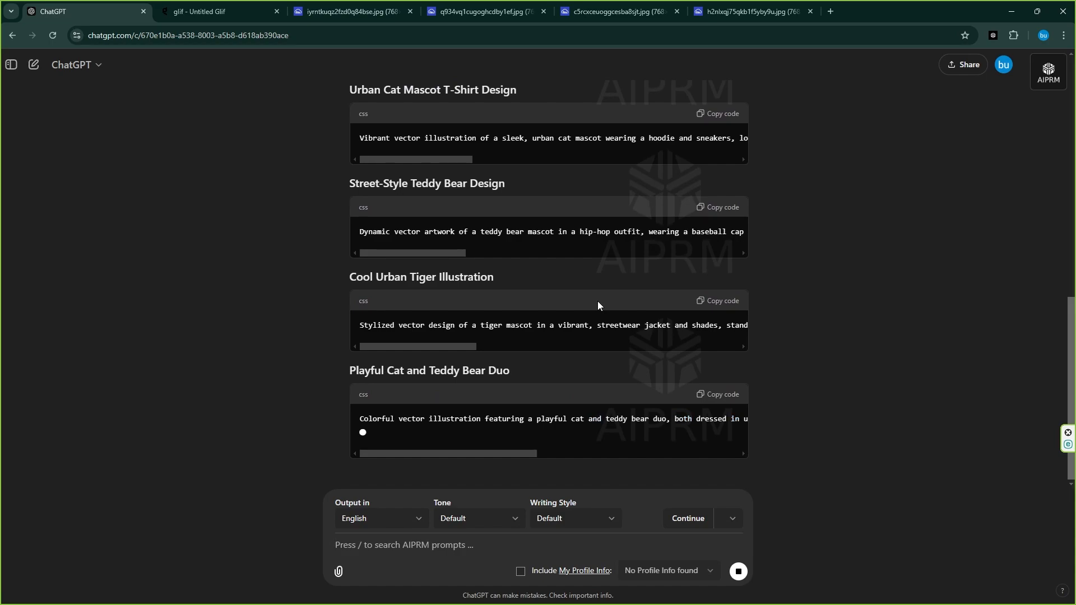
Copy the Urban Cat Mascot T-Shirt Design prompt and return to the glif editor
scroll(598, 301, "up", 1)
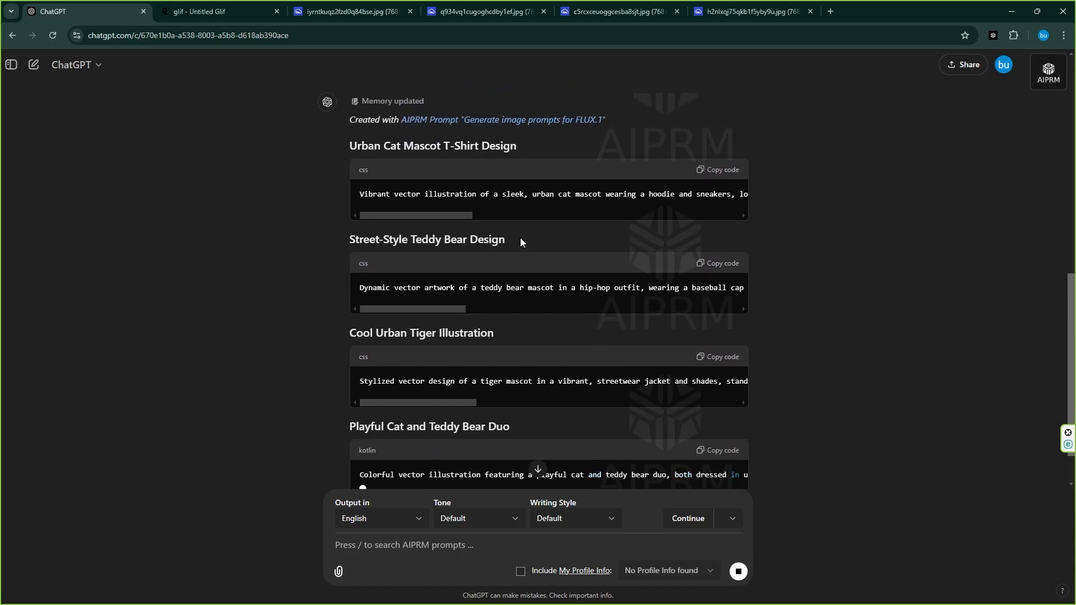
left_click(705, 176)
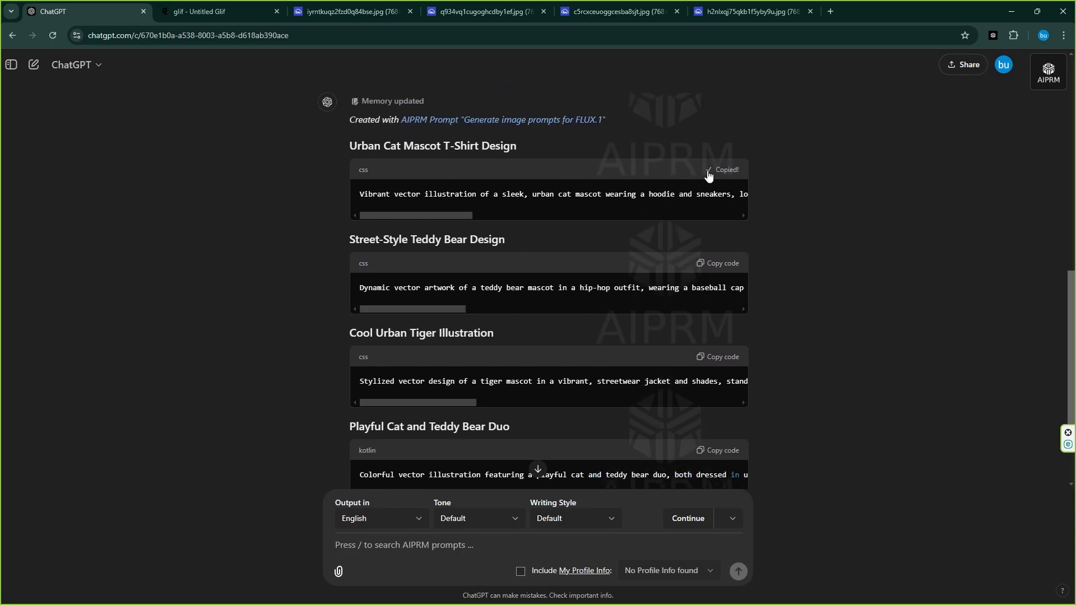
key("ctrl+Tab")
Paste the cat prompt as the image description, run the glif, and open the generated image in a new tab
right_click(272, 192)
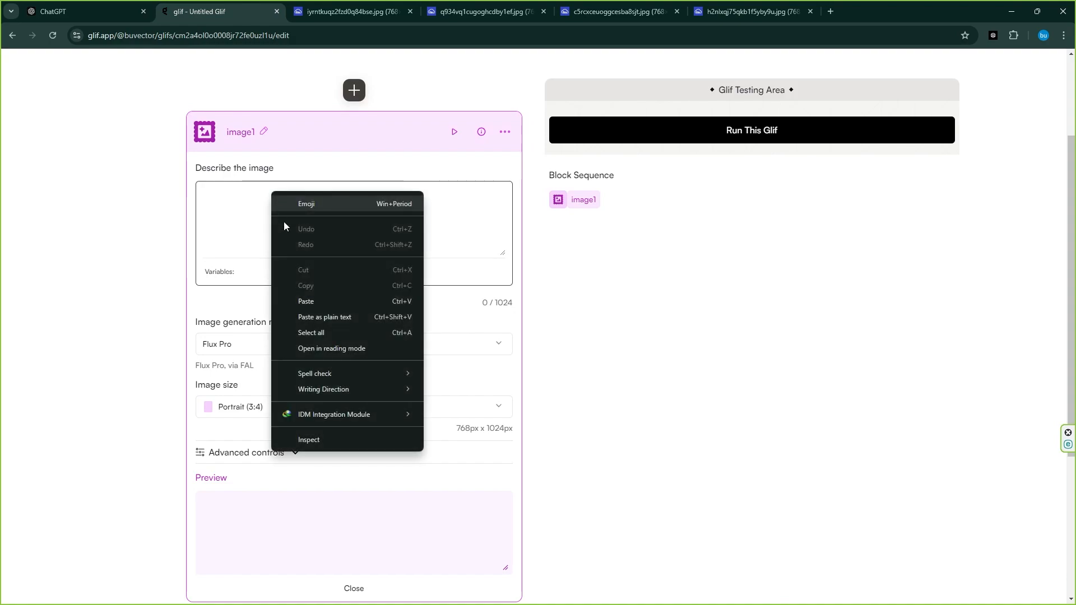
left_click(322, 302)
left_click(740, 135)
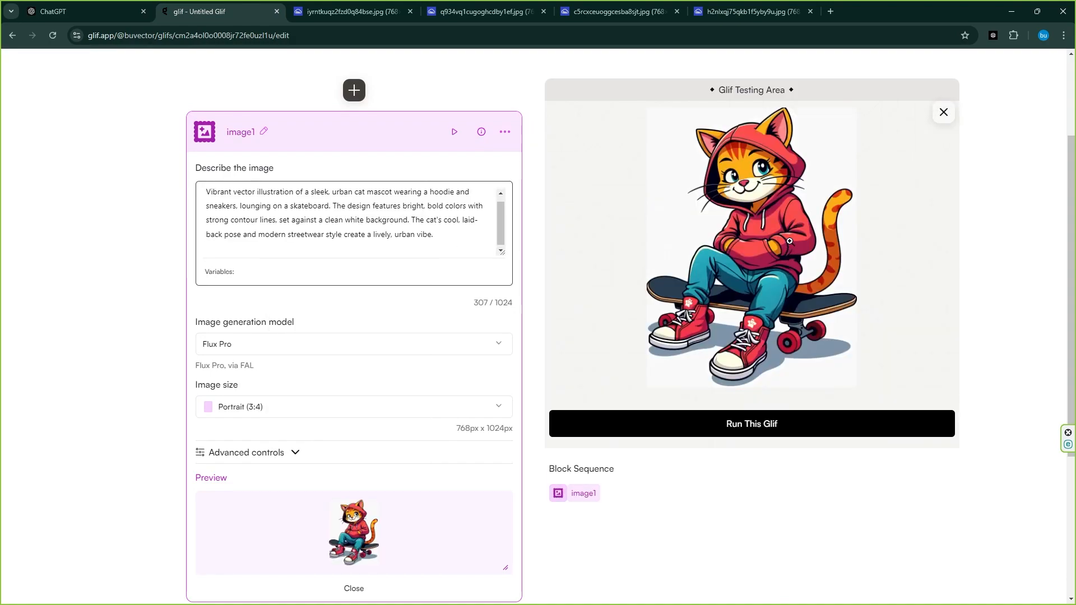
right_click(789, 241)
left_click(813, 252)
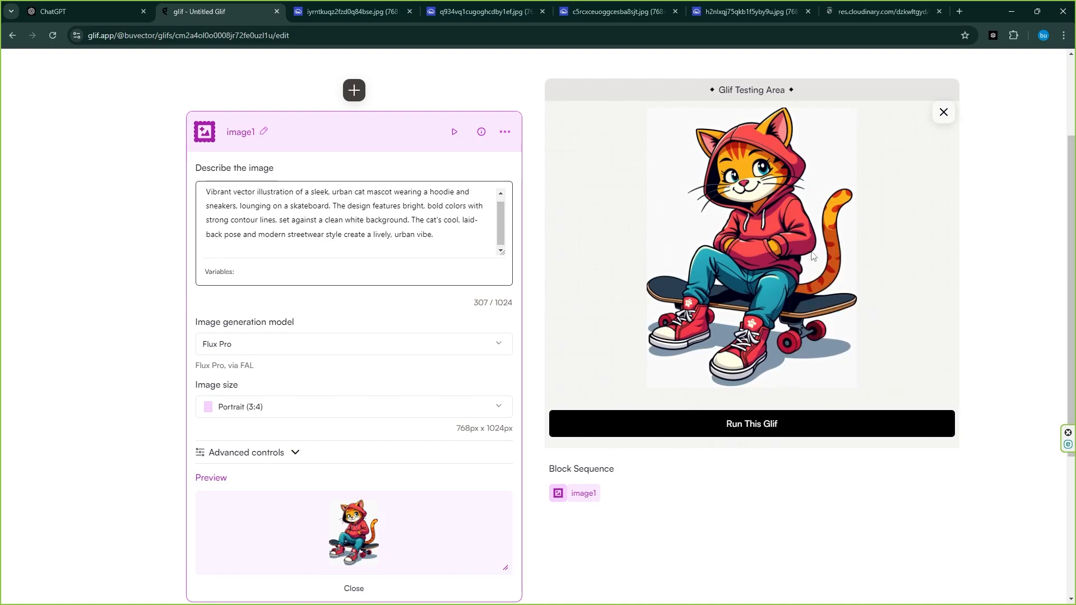
Copy the Street-Style Teddy Bear Design prompt and return to the glif editor
left_click(53, 11)
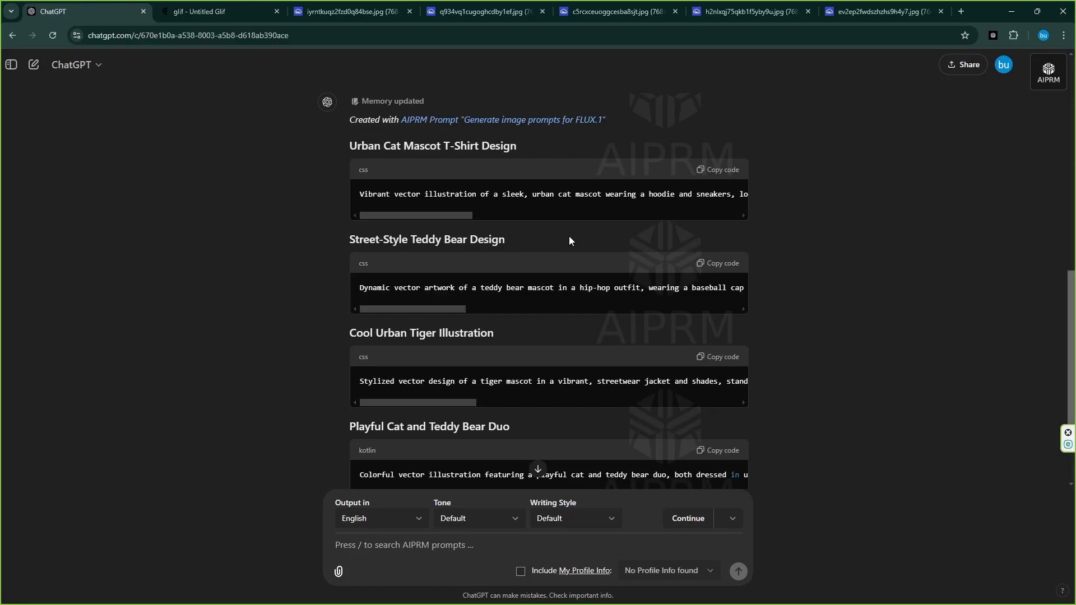
left_click(710, 263)
left_click(219, 11)
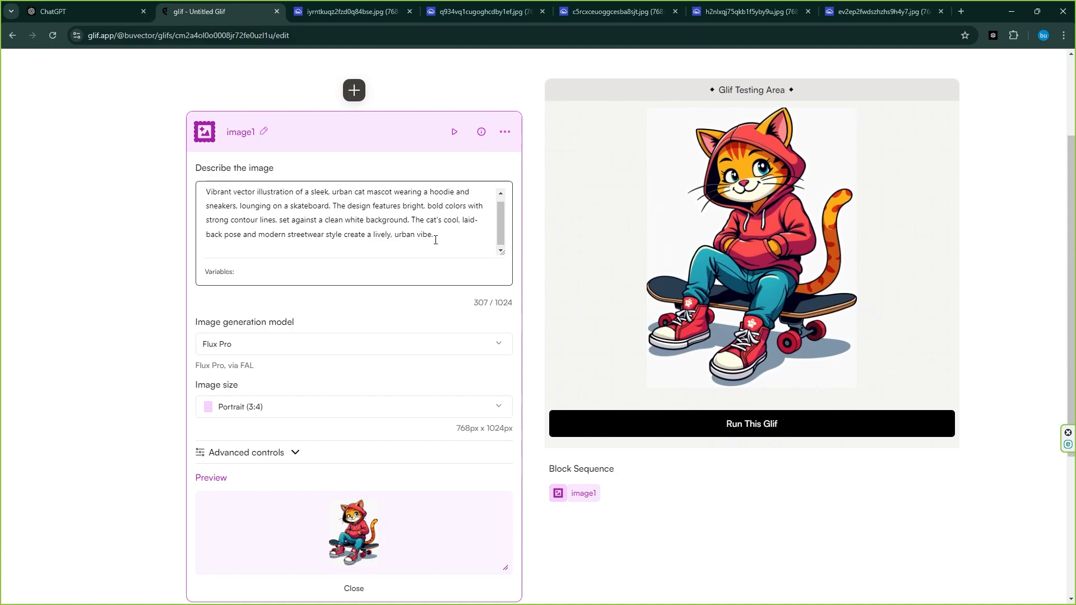
Replace the image description with the teddy bear prompt and run the glif
left_click_drag(436, 241, 140, 191)
key("BackSpace")
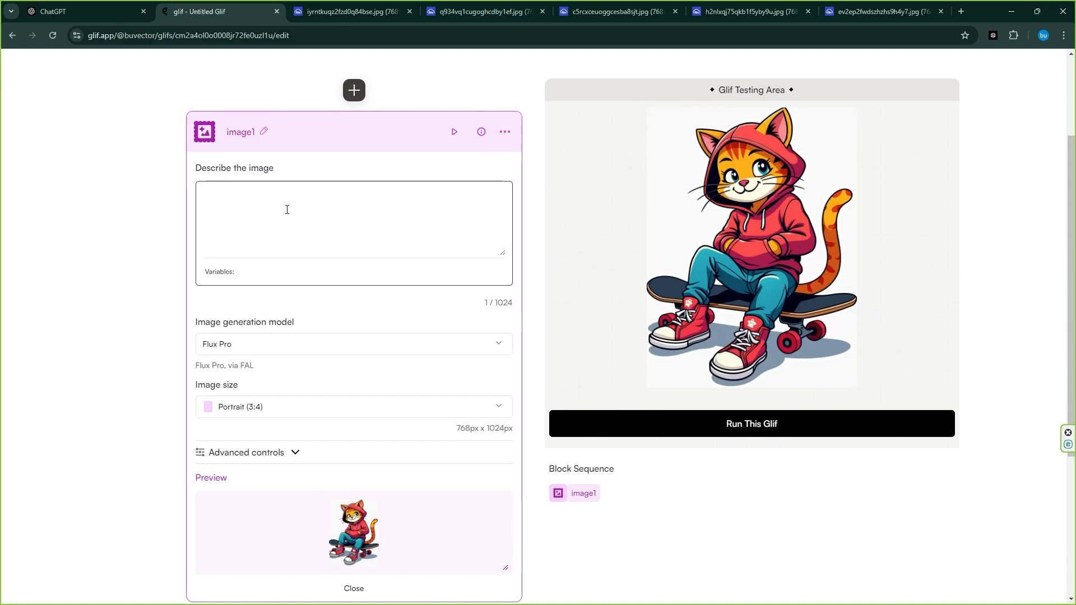
key("ctrl+v")
left_click(729, 431)
Copy the Cool Urban Tiger Illustration prompt and open the generated teddy bear image in a new tab
left_click(78, 12)
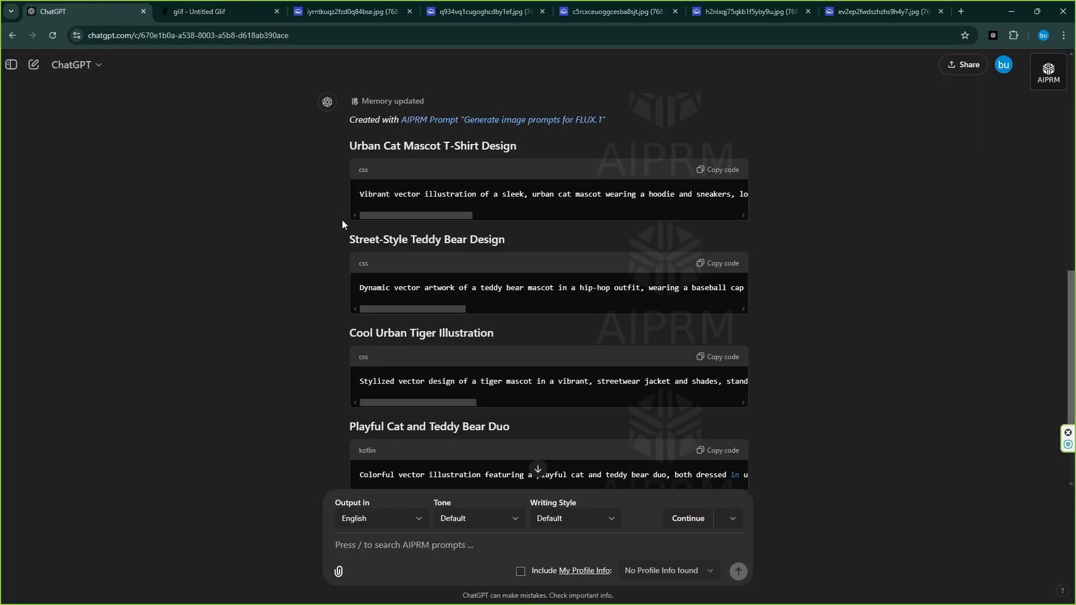
left_click(718, 357)
left_click(218, 11)
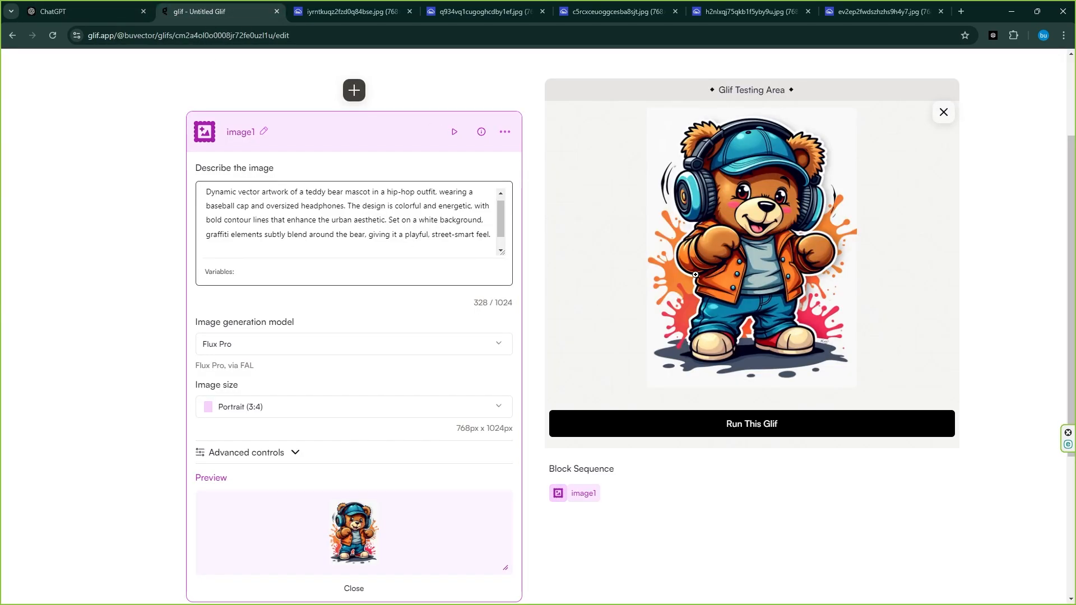
right_click(714, 269)
left_click(739, 279)
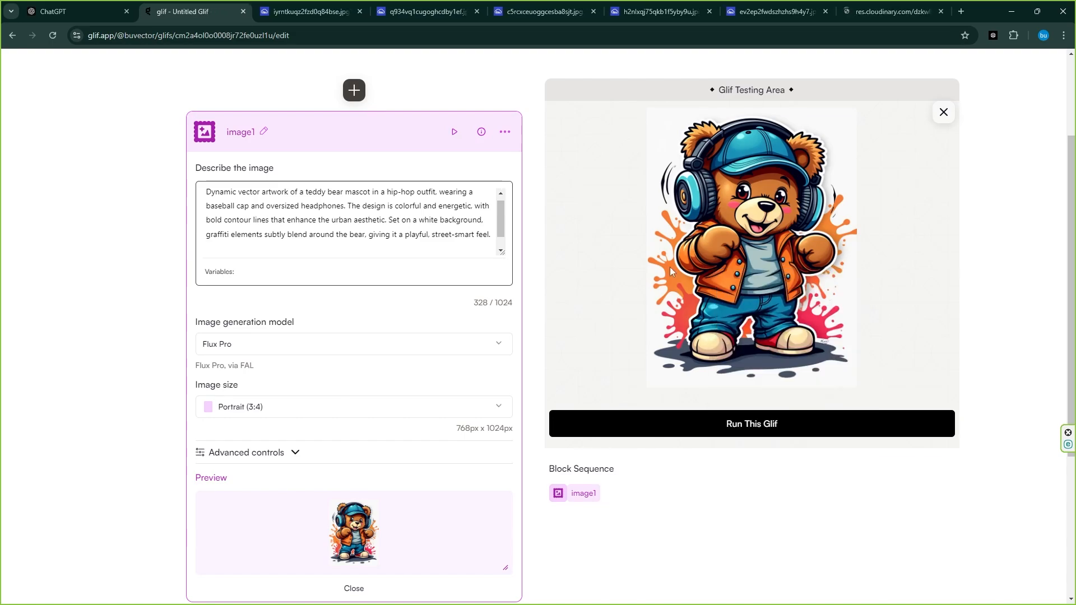
Replace the image description with the tiger prompt and run the glif
key("ctrl+a")
key("ctrl+v")
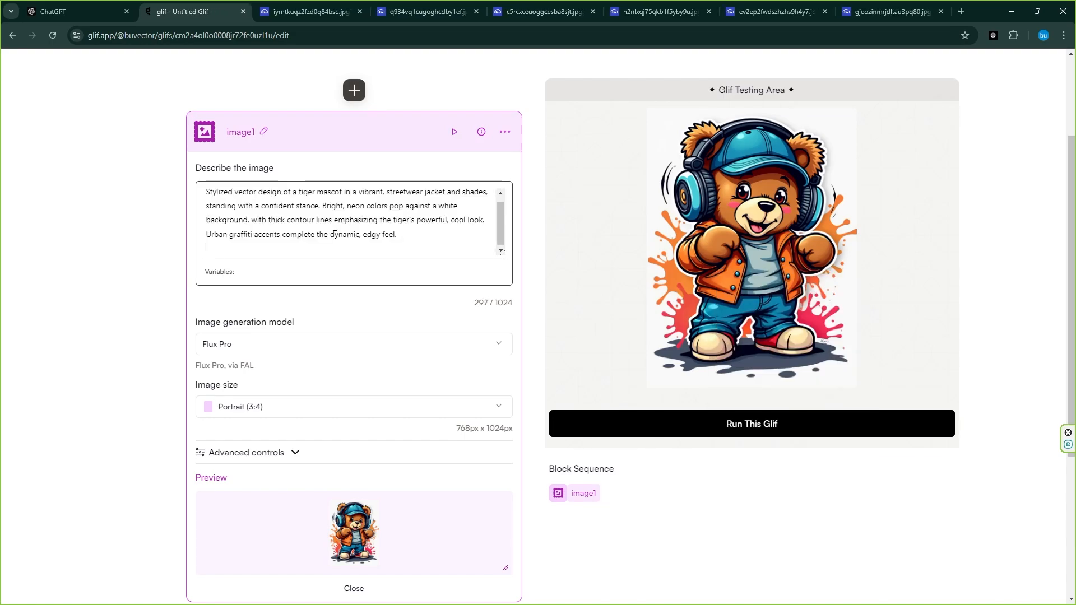
left_click(655, 426)
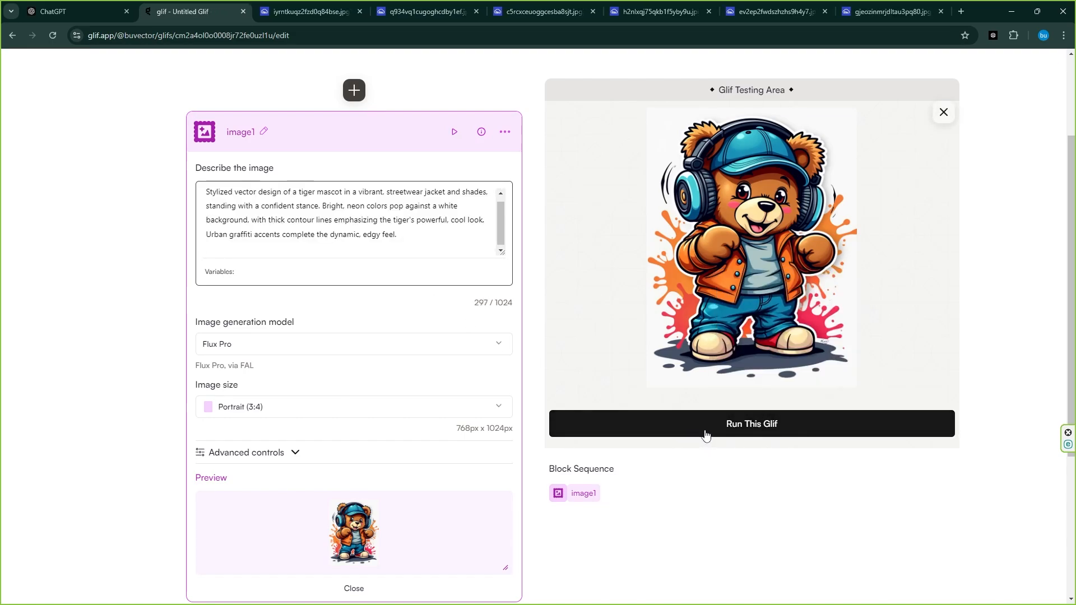
left_click(705, 435)
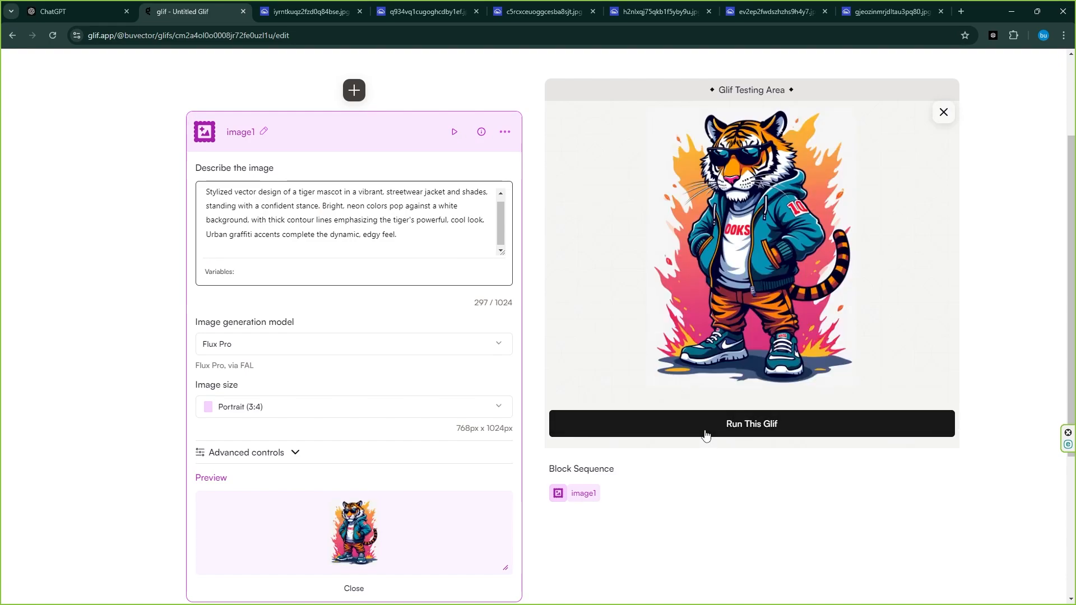
Open the tiger image in a new tab and bring over the Playful Cat and Teddy Bear Duo prompt
right_click(755, 238)
left_click(784, 248)
left_click(63, 7)
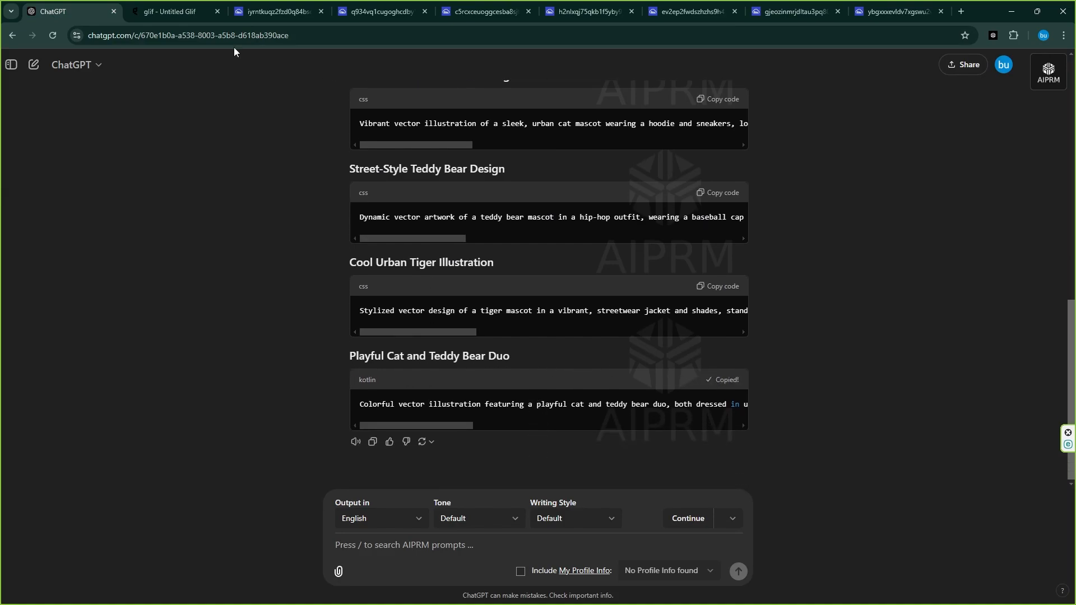
left_click(171, 11)
Replace the image description with the cat and teddy bear duo prompt and run the glif
key("ctrl+a")
key("BackSpace")
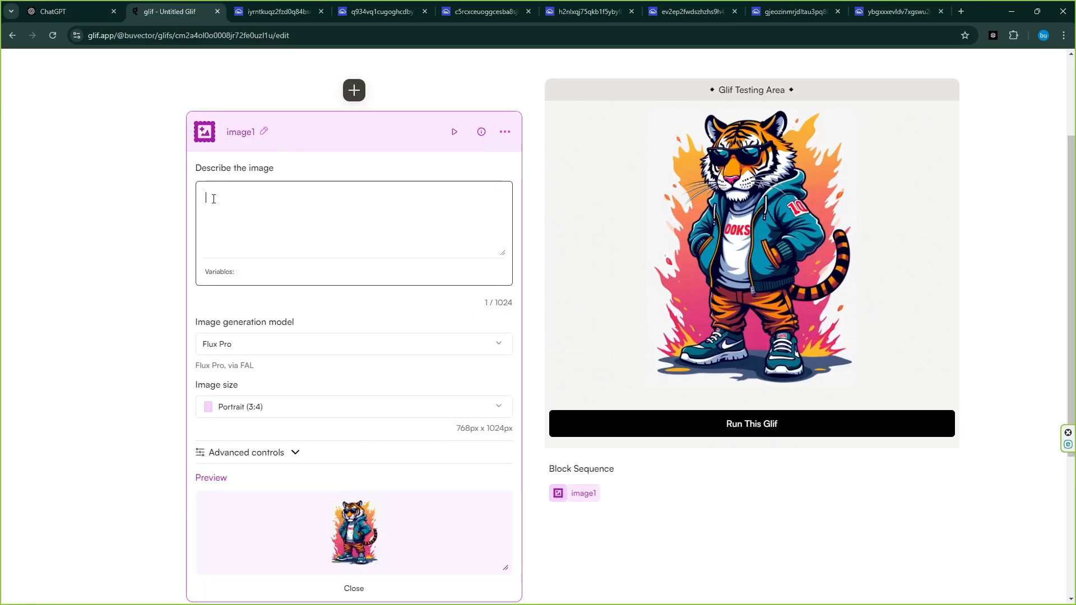
right_click(210, 195)
left_click(258, 310)
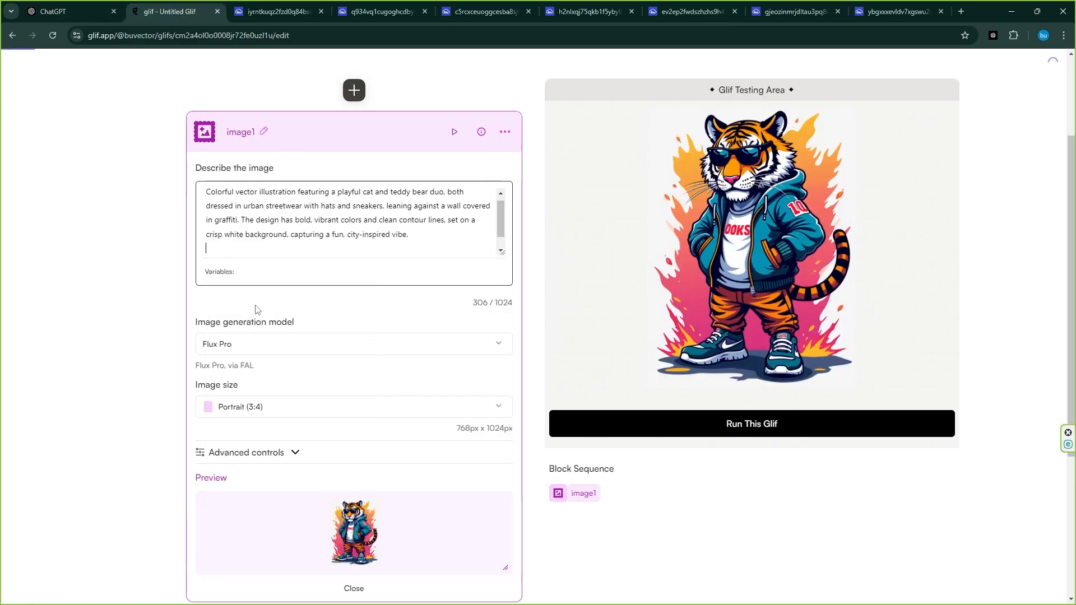
left_click(749, 424)
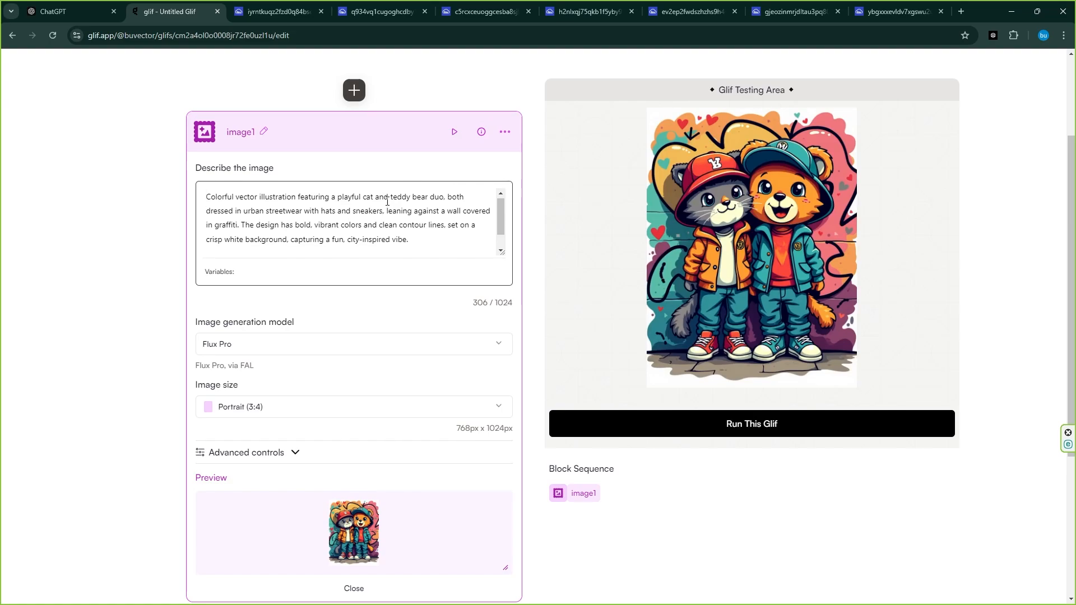
Rerun the glif with the duo prompt, enlarge the new image, and open it in a new tab
scroll(290, 196, "up", 1)
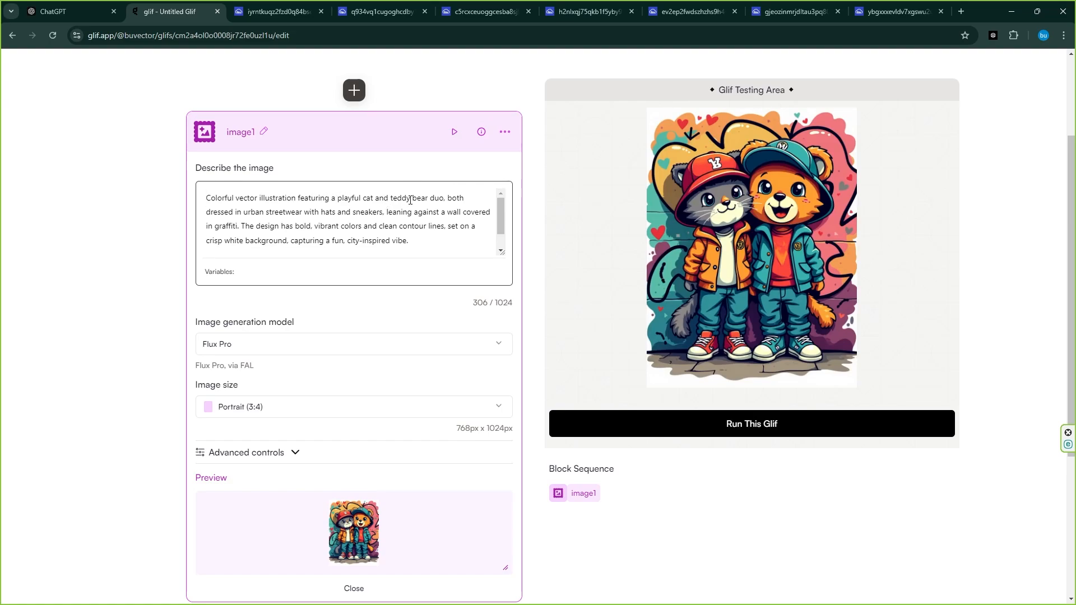
left_click(753, 424)
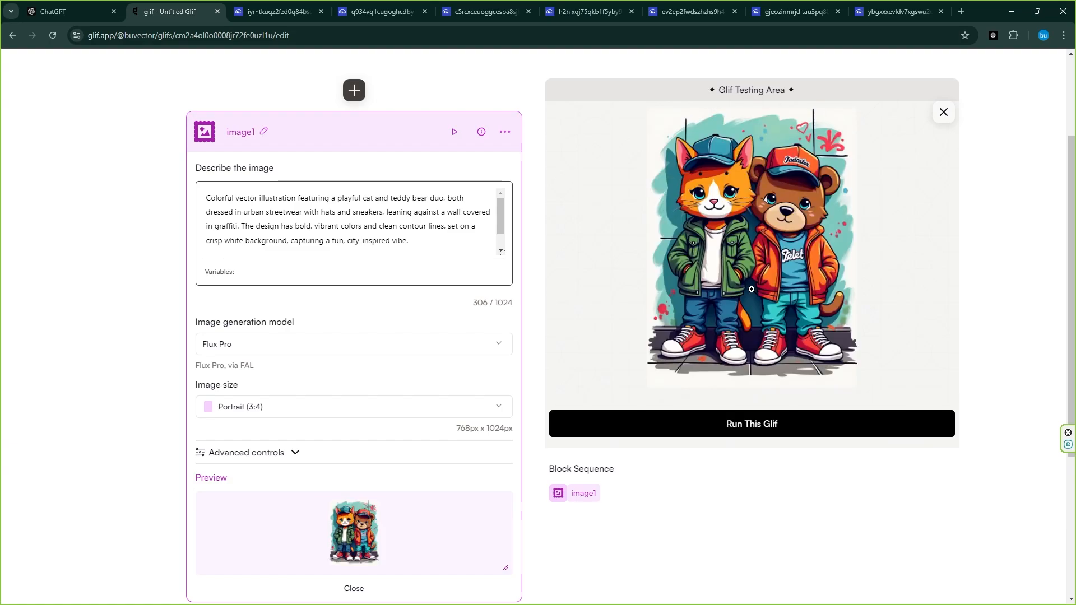
left_click(752, 289)
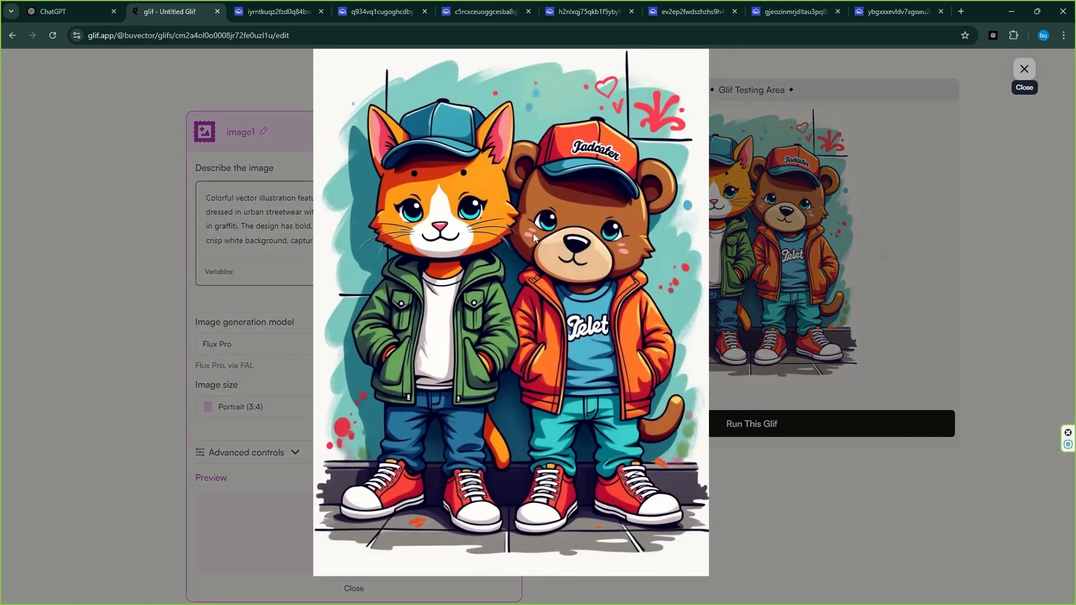
right_click(574, 214)
left_click(597, 224)
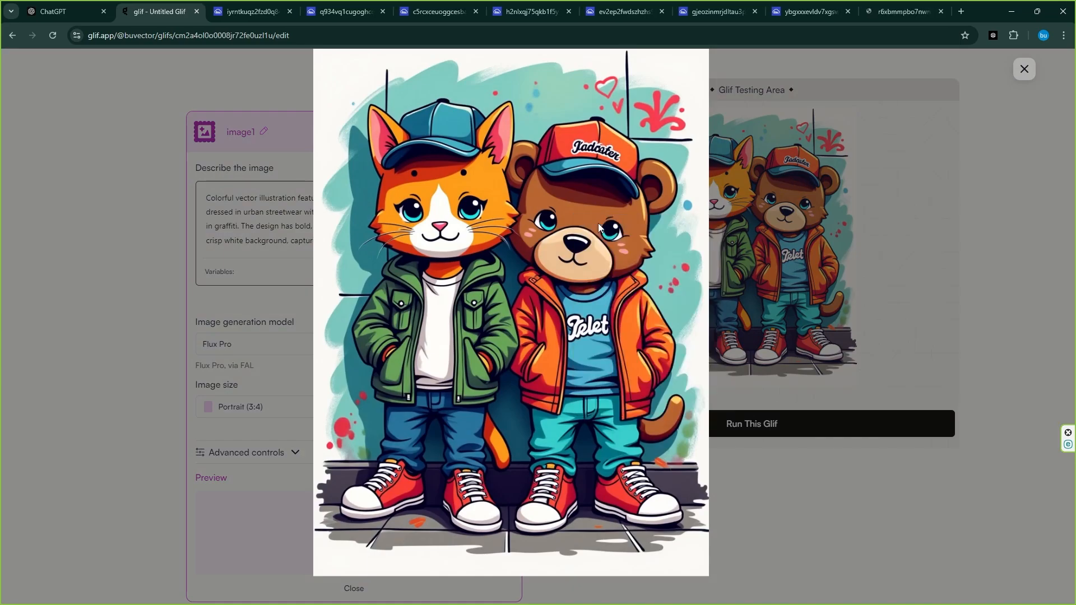
left_click(1029, 78)
Review each generated mascot image in its browser tab
left_click(247, 10)
left_click(337, 11)
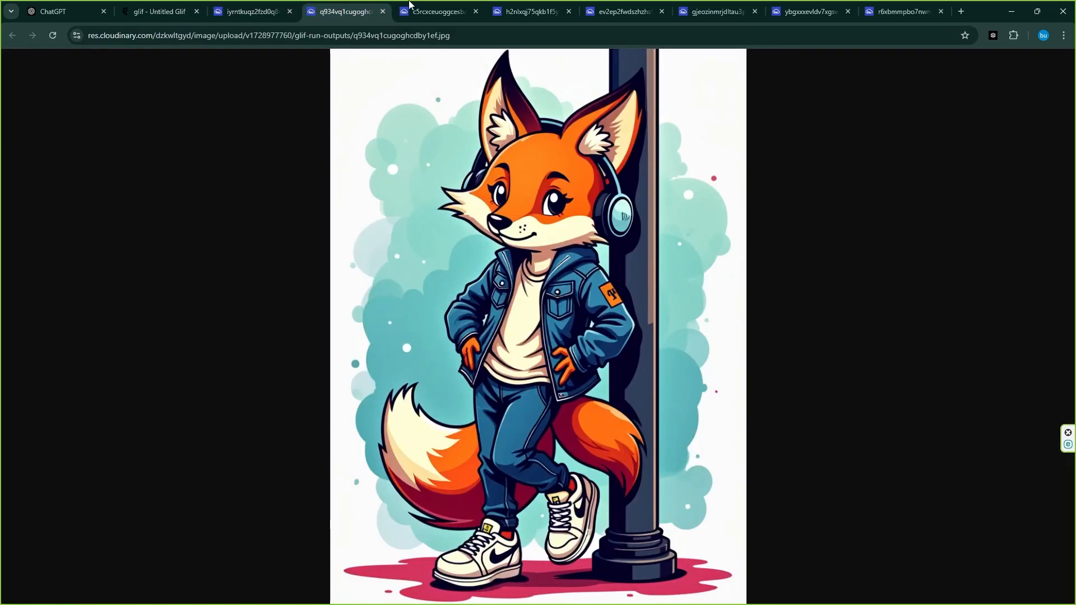
left_click(410, 7)
left_click(509, 6)
left_click(599, 9)
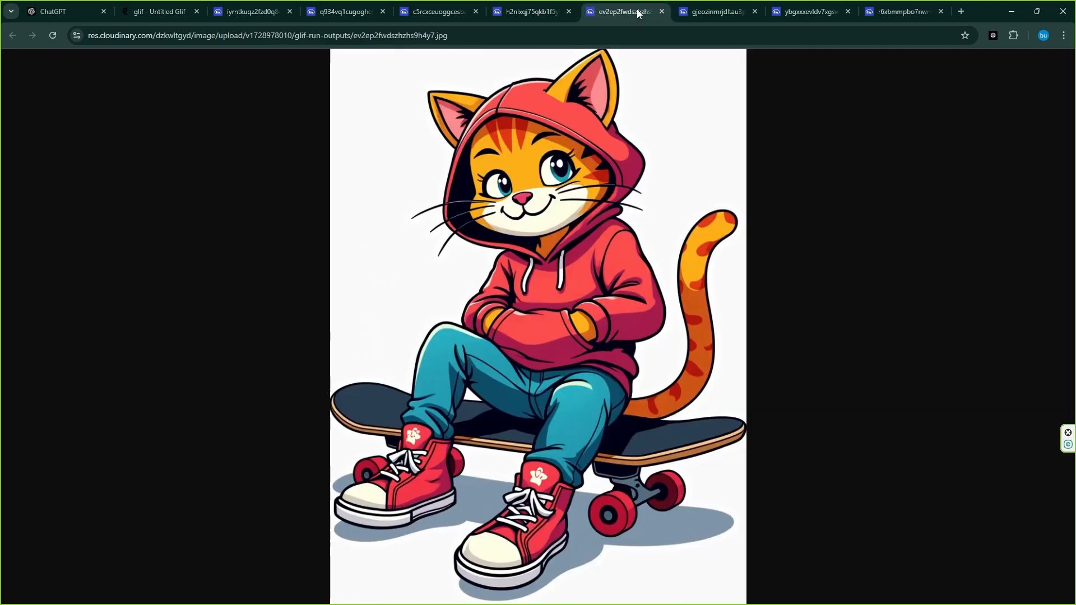
left_click(724, 10)
left_click(785, 15)
left_click(892, 11)
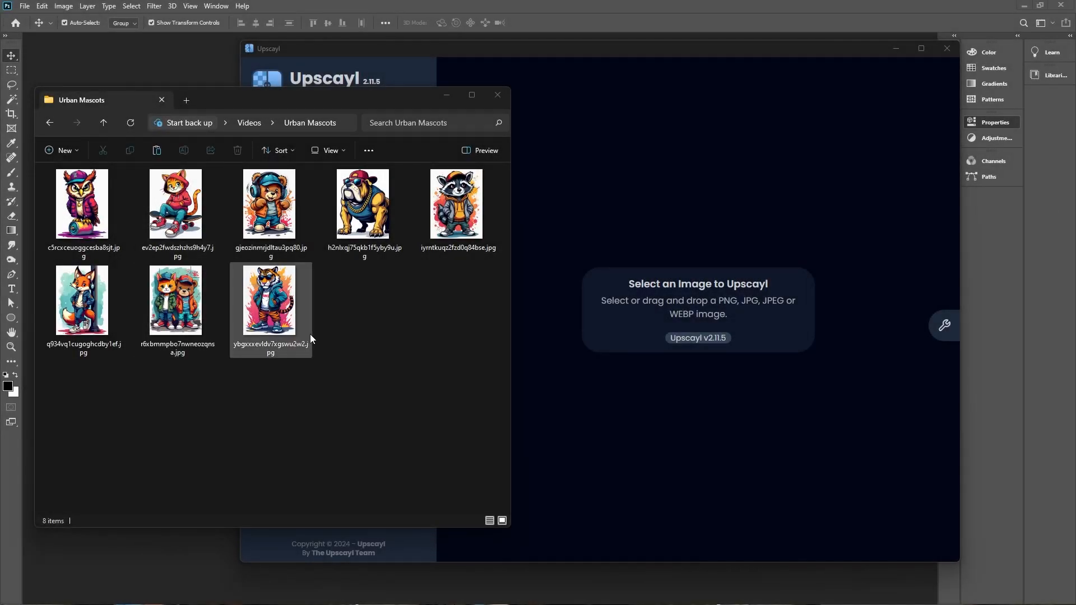
Switch to Upscayl and upscale the tiger image from the Urban Mascots folder 4x with the Digital Art model
left_click(328, 325)
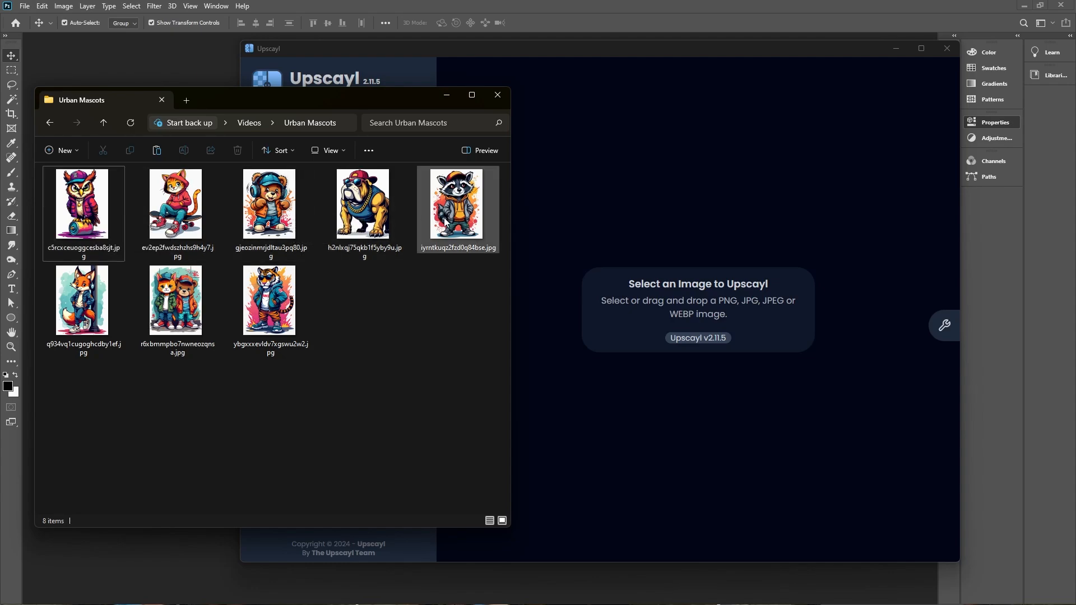
left_click_drag(270, 300, 716, 306)
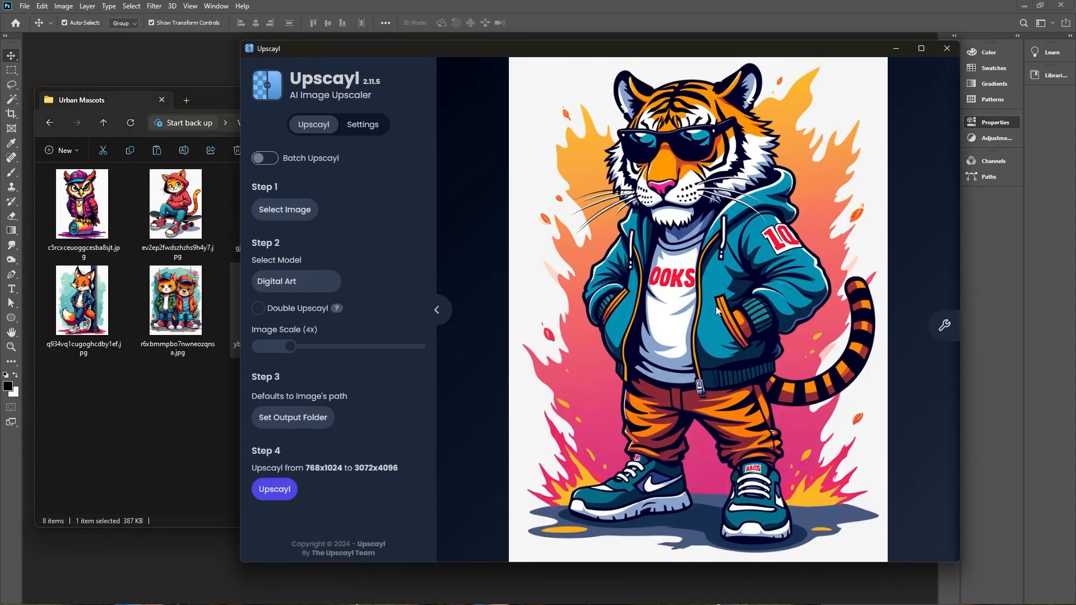
left_click(294, 485)
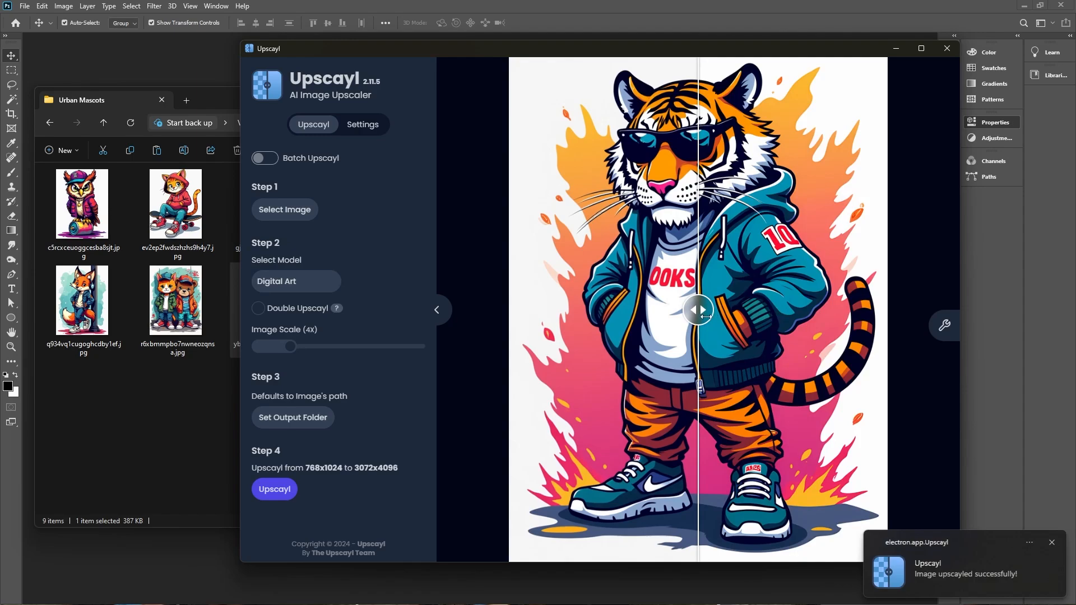
left_click_drag(706, 316, 439, 344)
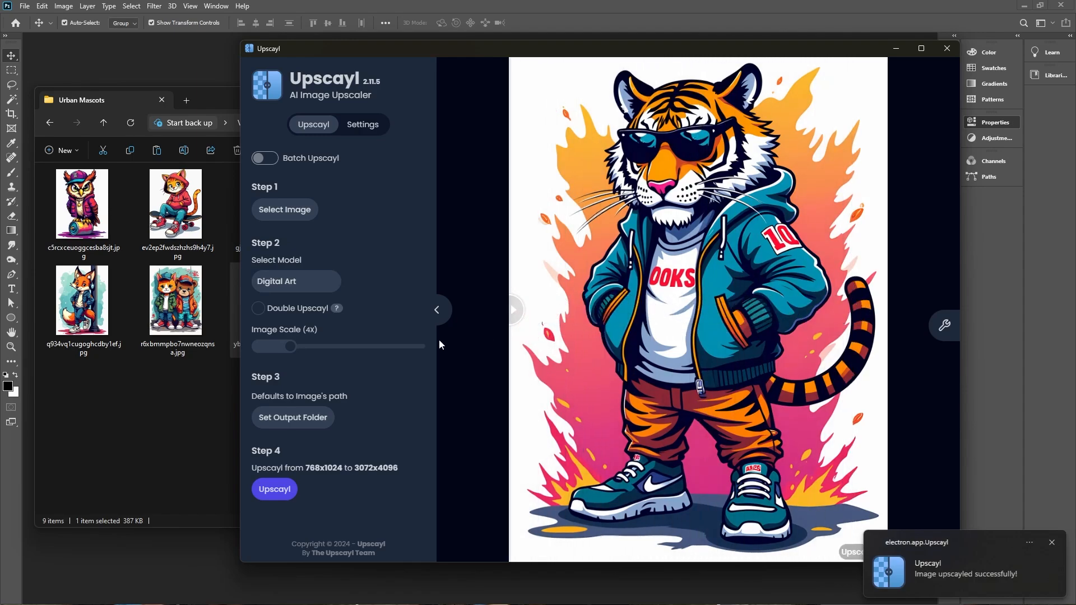
left_click(149, 397)
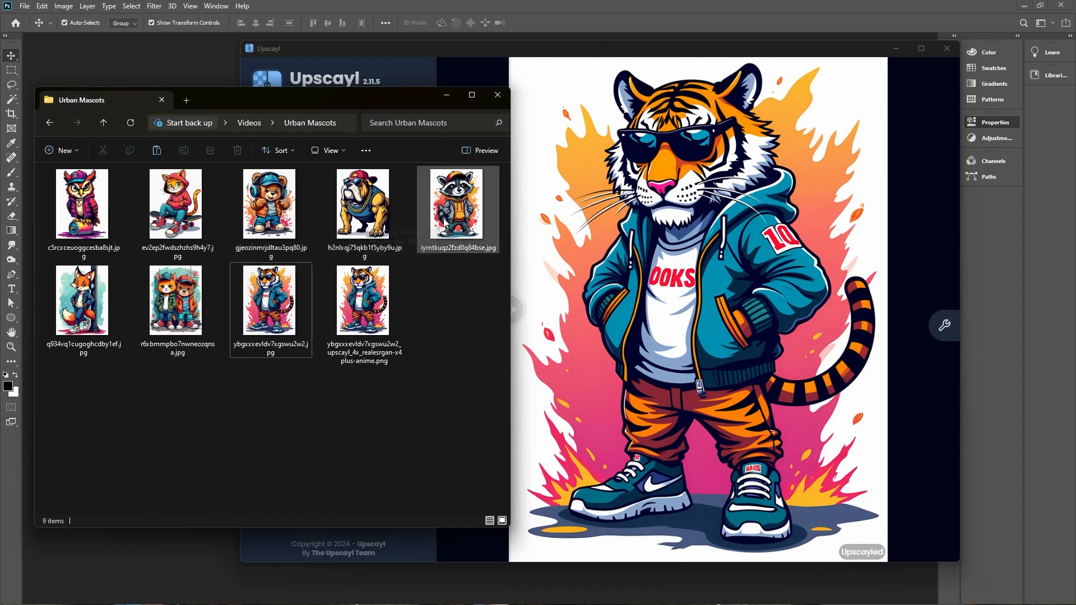
Load the raccoon image into Upscayl and upscale it
left_click_drag(457, 208, 667, 277)
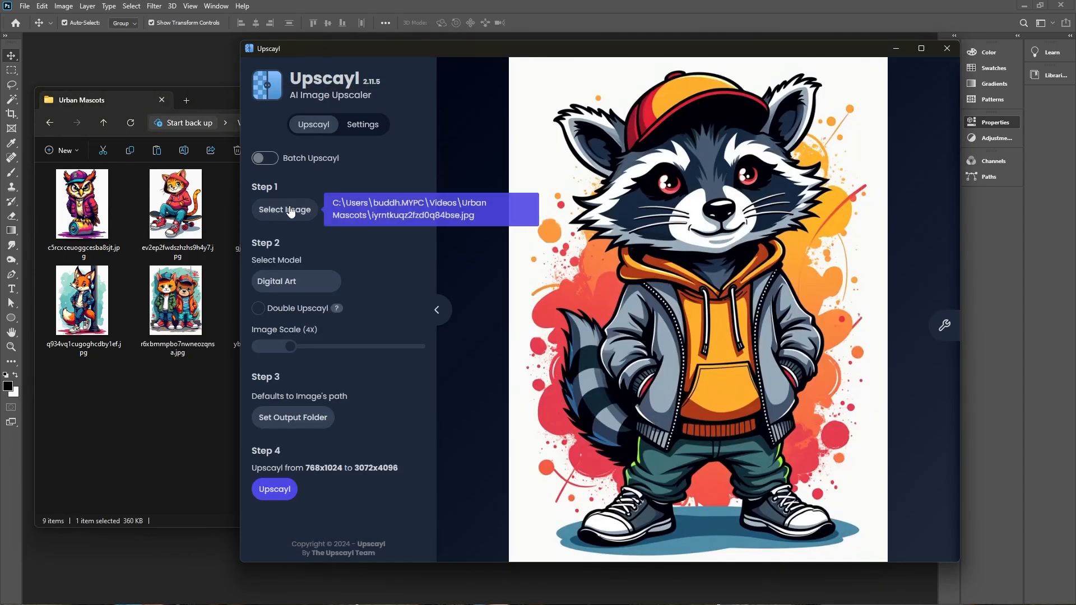
left_click(278, 493)
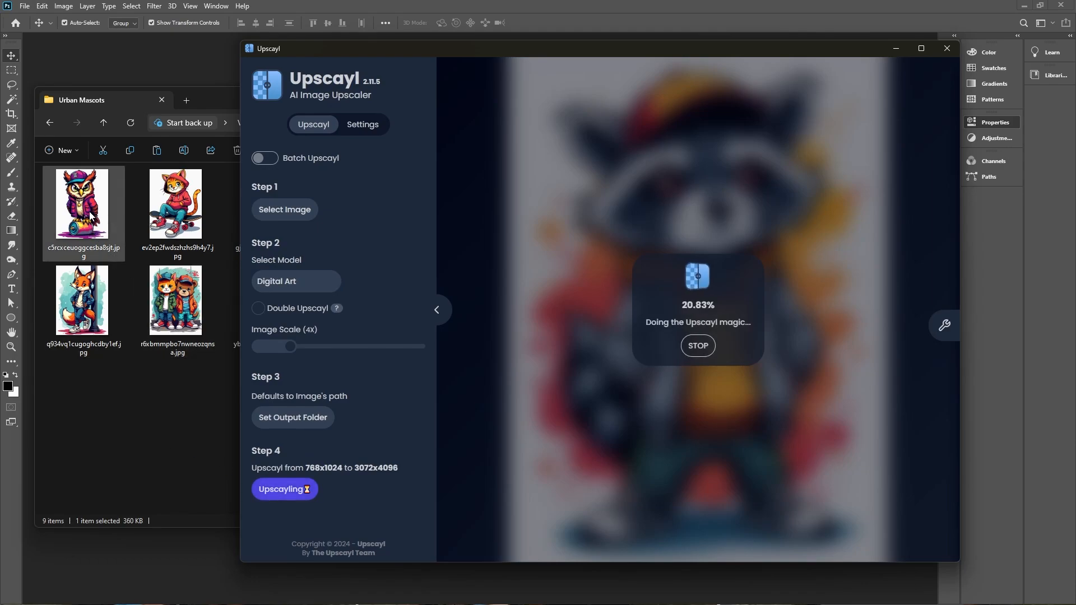
Load the teddy bear image from the Urban Mascots folder into Upscayl and upscale it
left_click(105, 269)
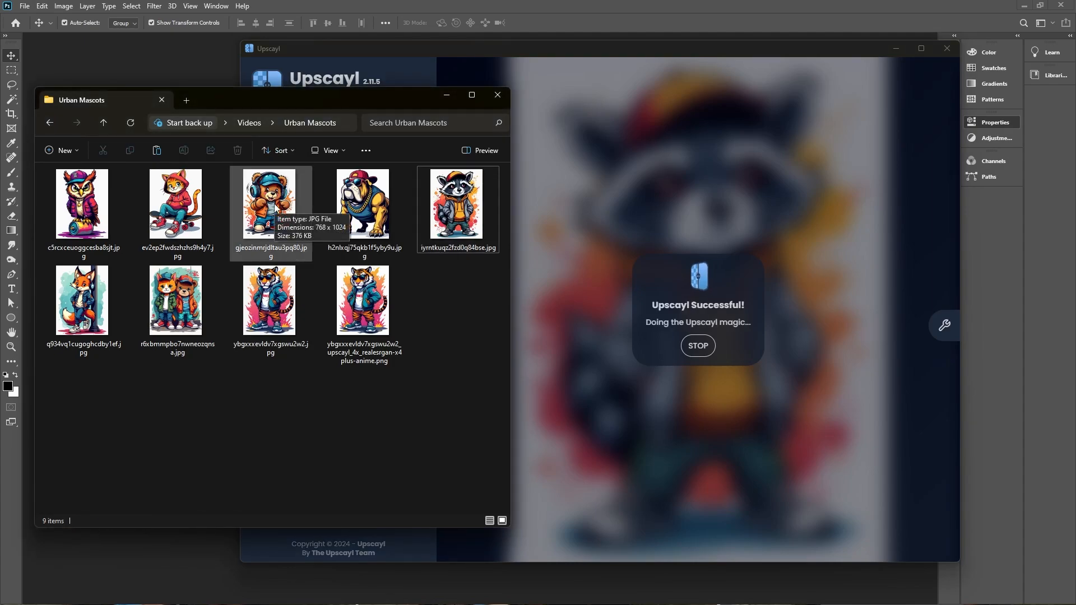
left_click_drag(276, 206, 621, 237)
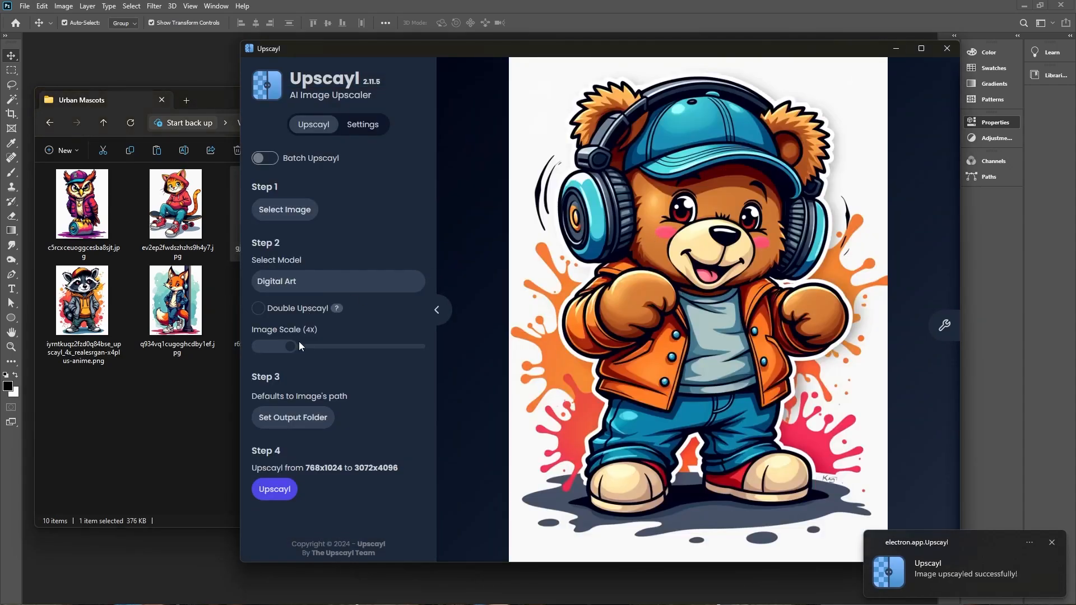
left_click(274, 489)
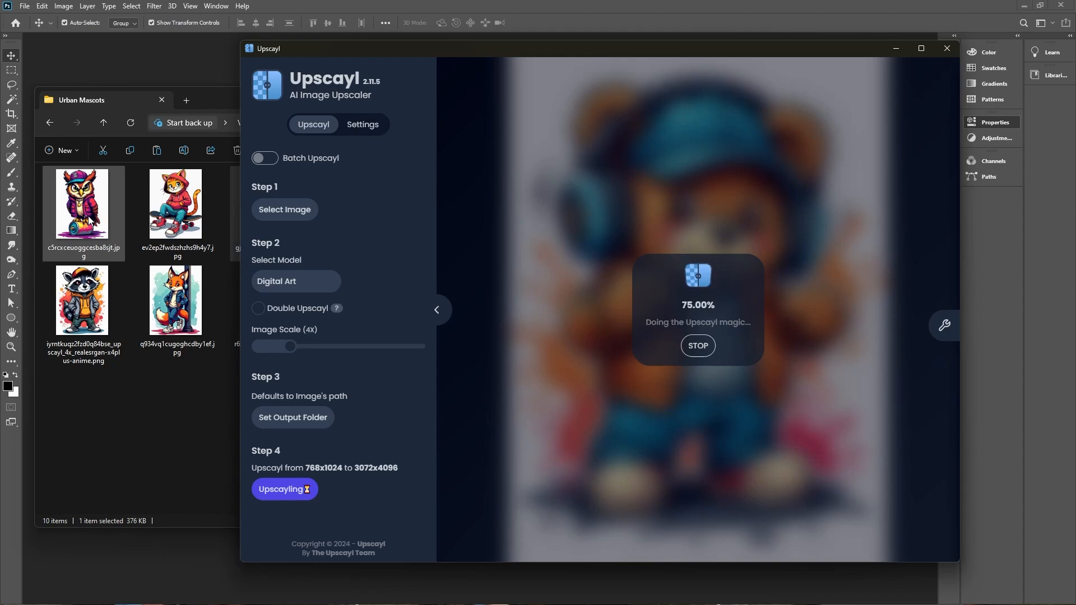
Upscale the owl image in Upscayl, compare the before and after views, and close Upscayl
left_click_drag(89, 218, 614, 252)
left_click(280, 489)
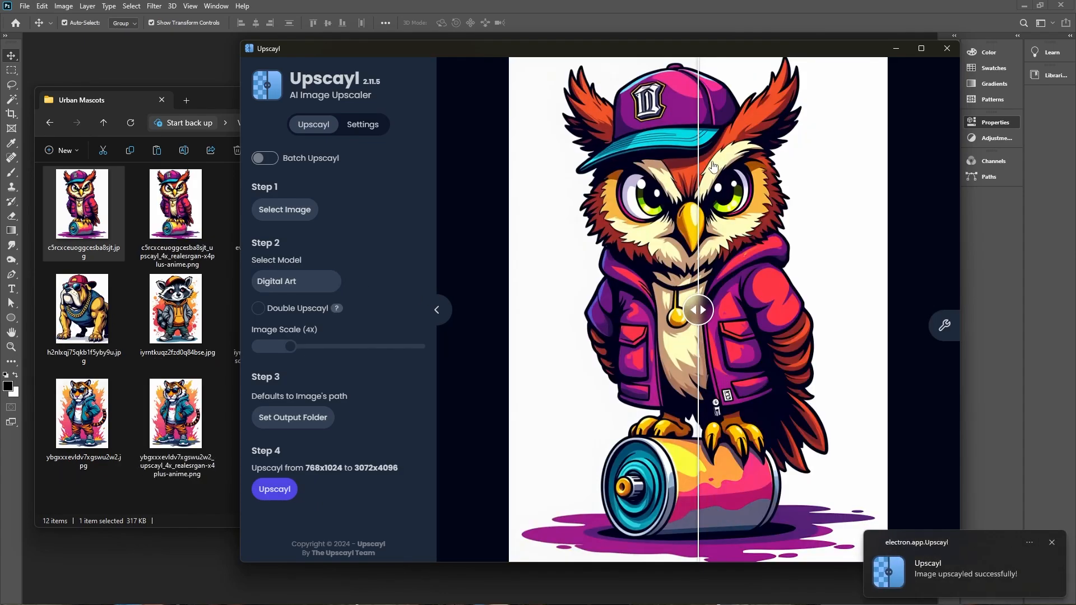
left_click_drag(713, 166, 513, 157)
left_click(949, 49)
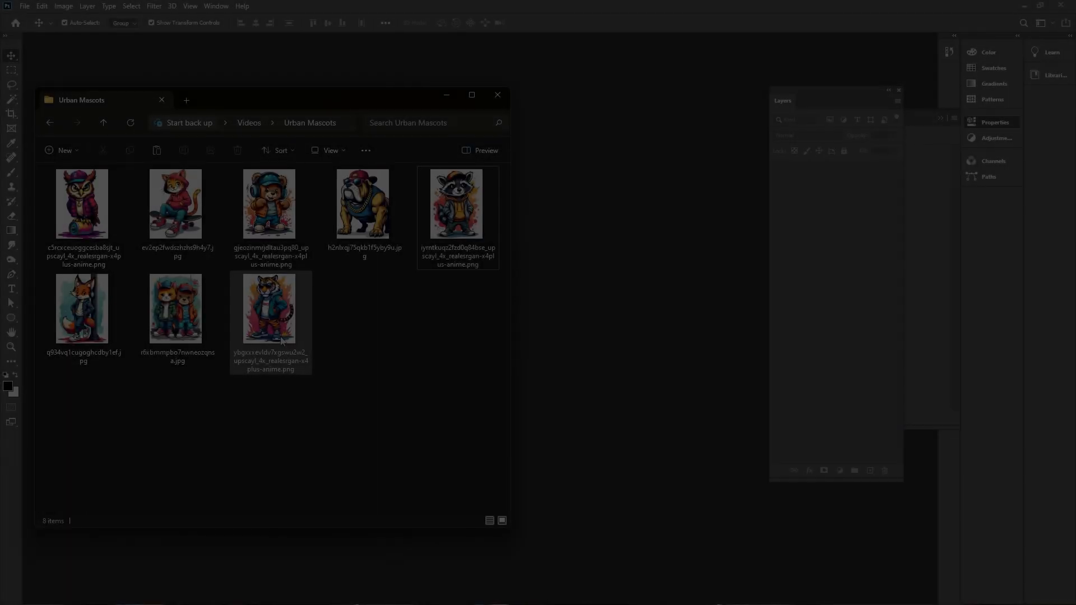
Open the upscaled tiger PNG in Photoshop and fit it to the screen
left_click_drag(271, 313, 439, 235)
key("ctrl+plus")
key("ctrl+plus")
key("ctrl+plus")
key("ctrl+plus")
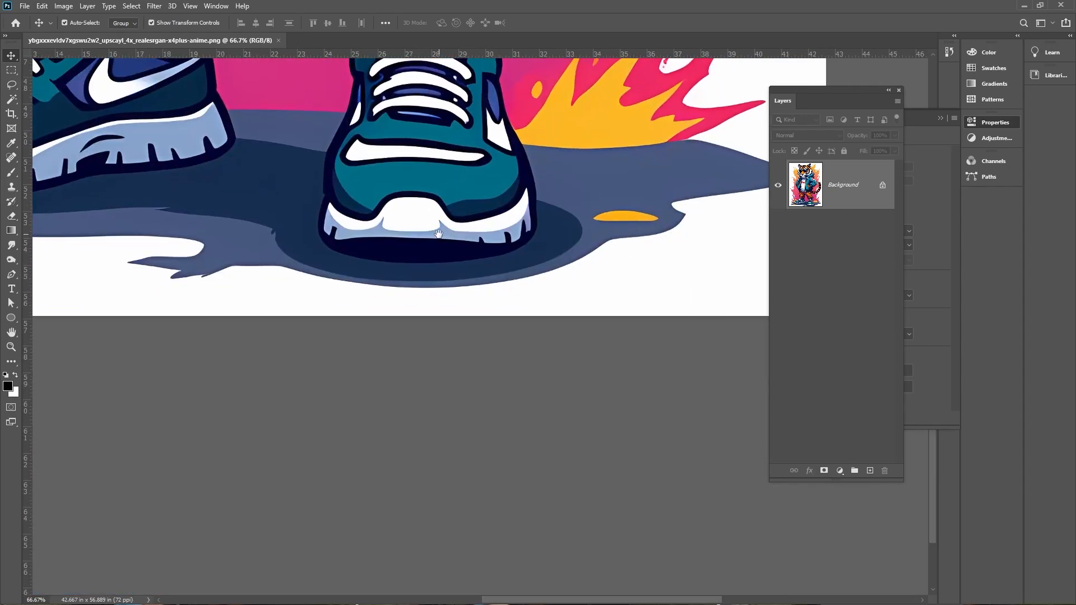
key("ctrl+0")
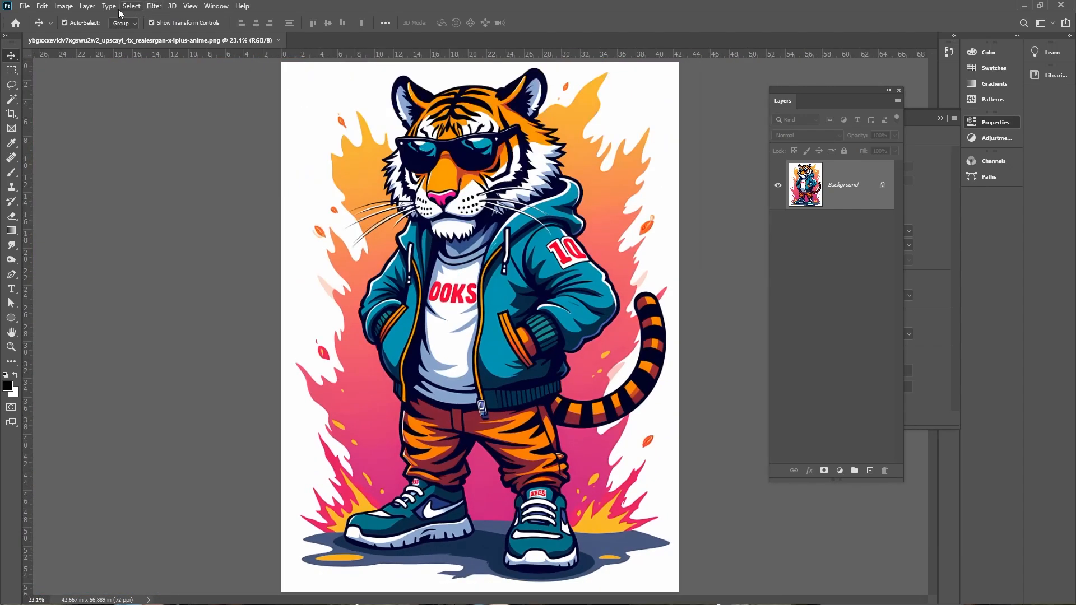
Resize the image to 16 inches wide at 300 pixels per inch
left_click(64, 7)
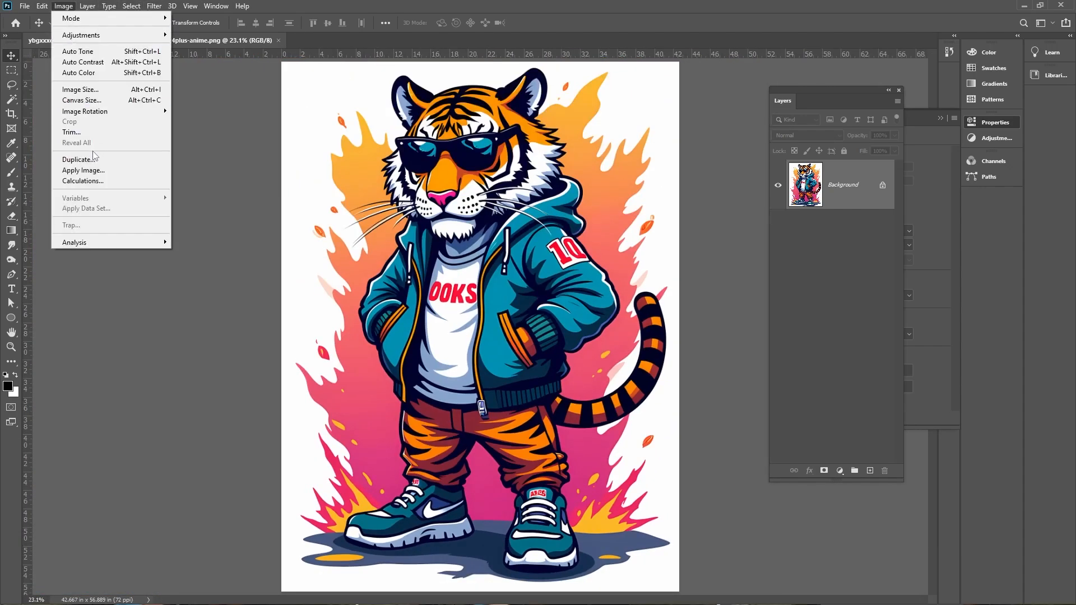
left_click(80, 90)
type("16")
key("Tab")
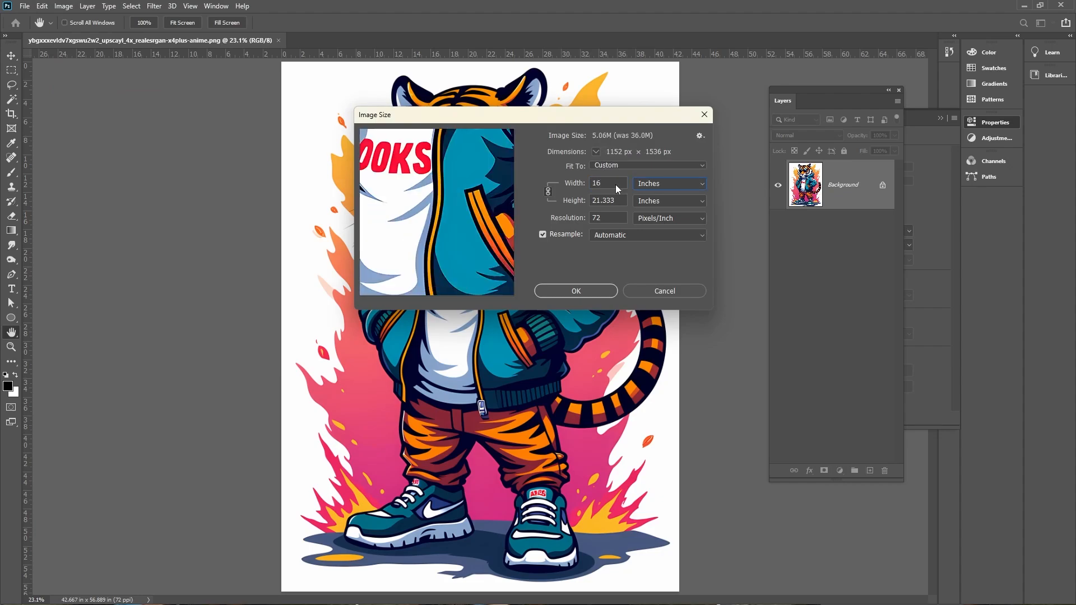
type("300")
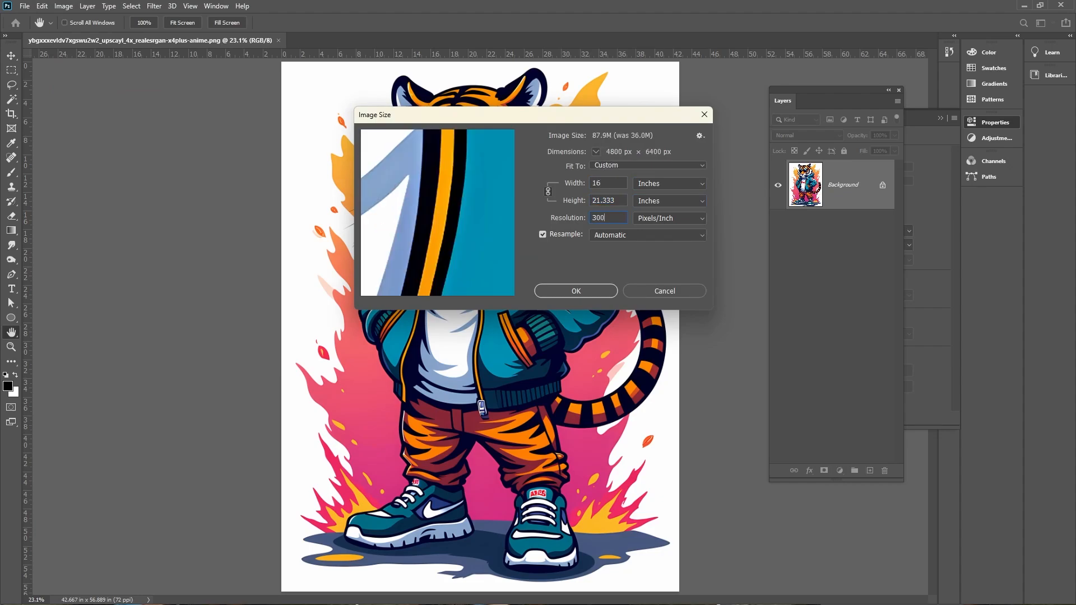
left_click(597, 291)
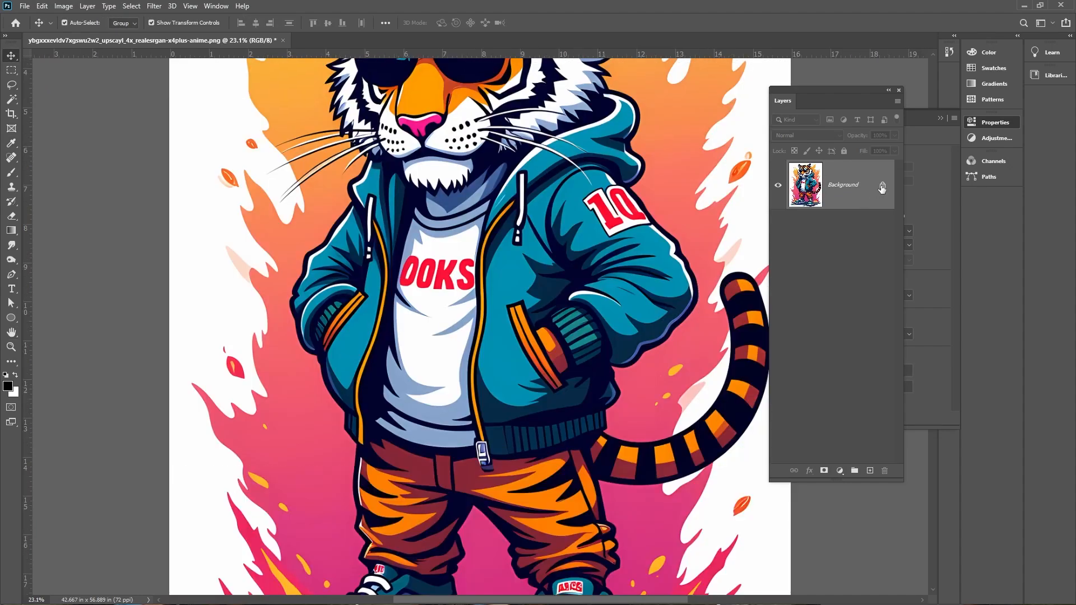
Unlock the background layer and select the white background with the Magic Wand tool
left_click(883, 185)
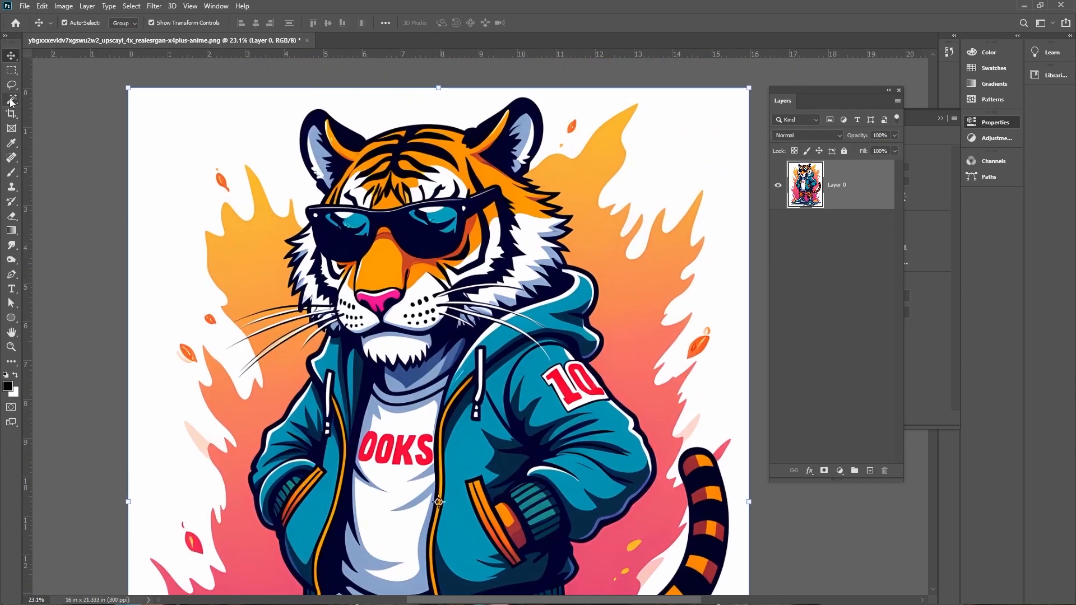
left_click(12, 100)
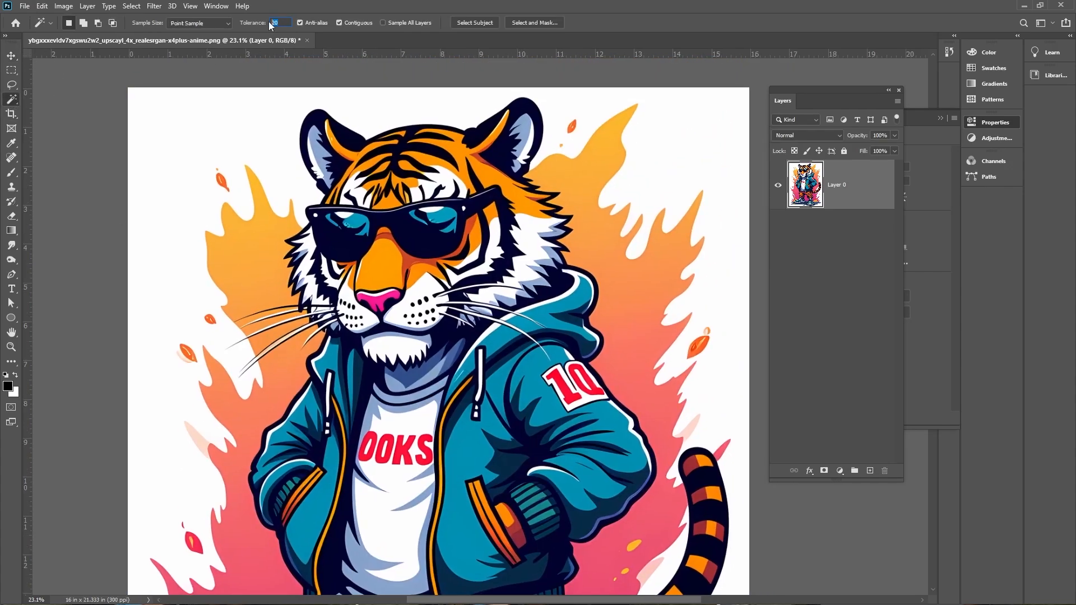
key("ctrl")
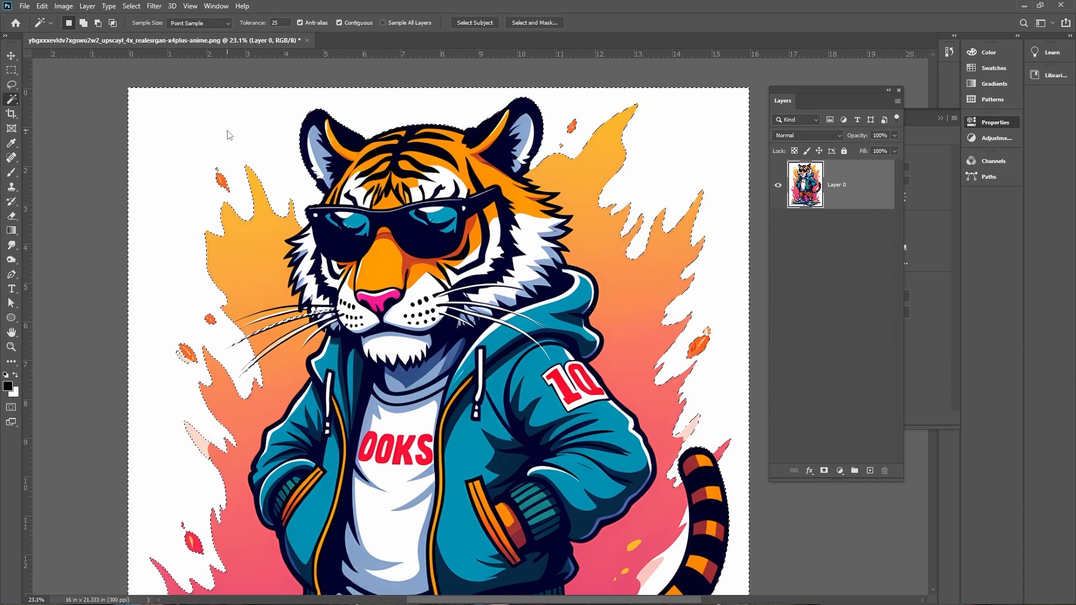
Enter Quick Mask mode and set up the Brush tool with a larger size and swapped colours
left_click(11, 410)
key("ctrl+plus")
key("ctrl+plus")
key("ctrl+plus")
key("ctrl+plus")
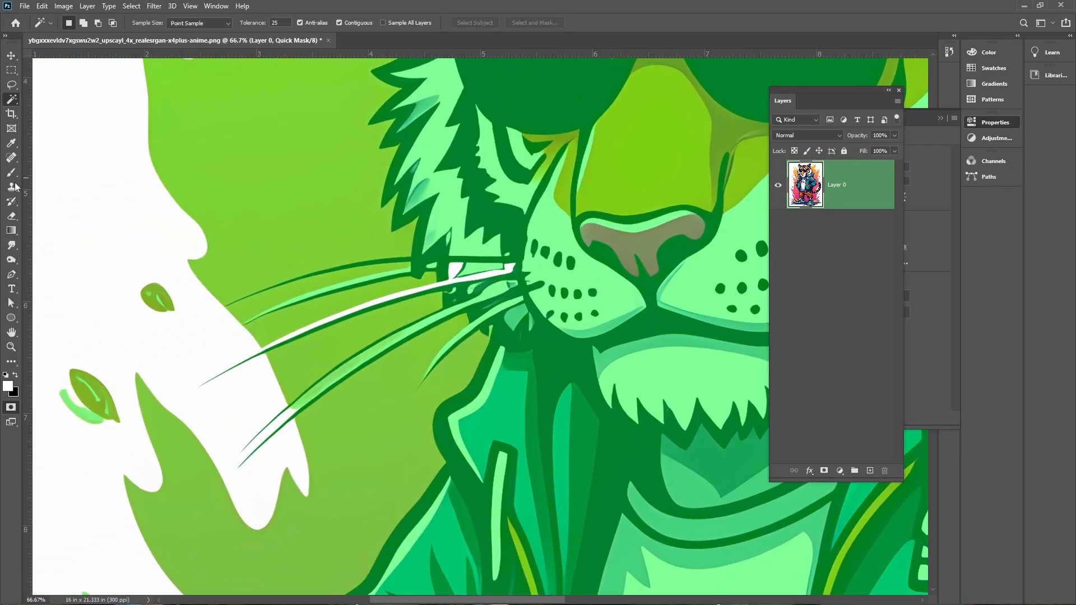
left_click(12, 174)
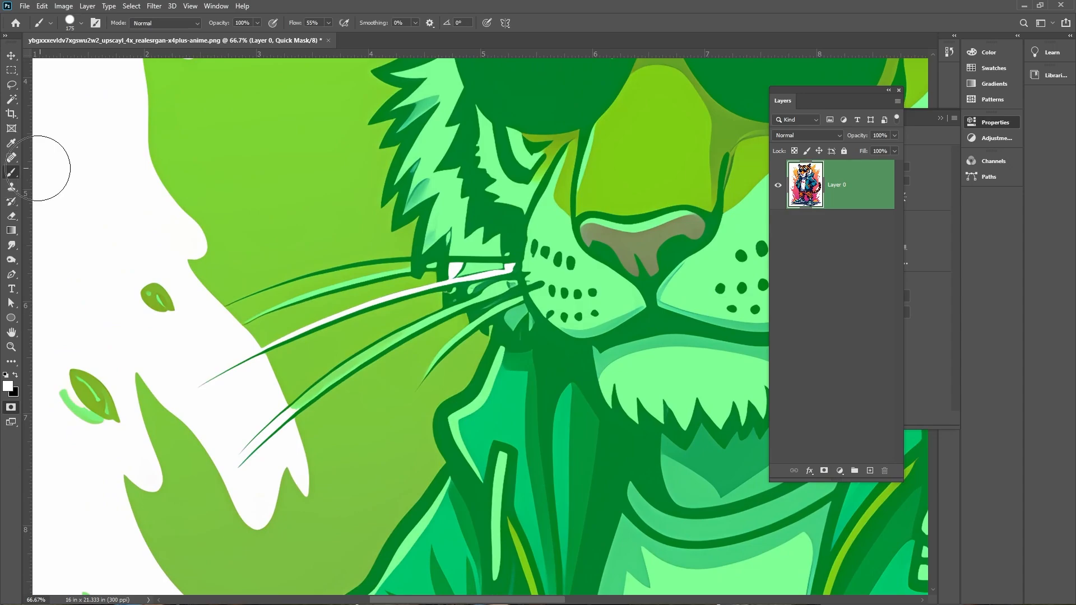
right_click(242, 229)
left_click(548, 36)
mouse_move(541, 278)
left_mouse_down()
mouse_move(425, 278)
mouse_move(513, 285)
mouse_move(477, 298)
left_mouse_up()
key("x")
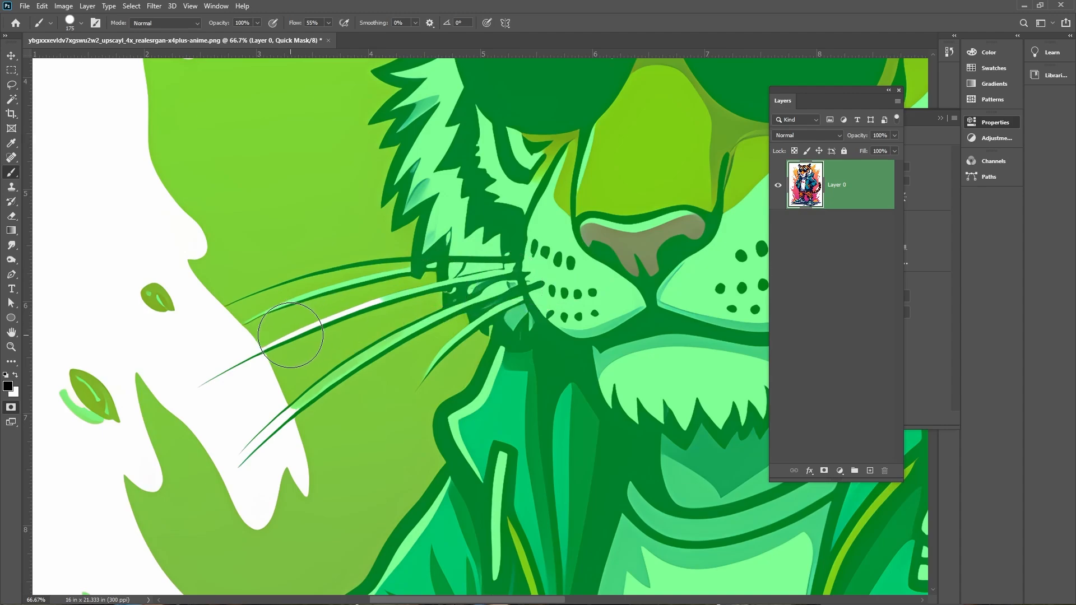
Paint the quick mask around the whiskers and flames to refine the selection, then exit Quick Mask mode
left_click_drag(290, 335, 367, 304)
left_click_drag(531, 279, 449, 90)
left_click_drag(430, 306, 114, 313)
left_click_drag(522, 362, 213, 419)
left_click_drag(370, 258, 394, 445)
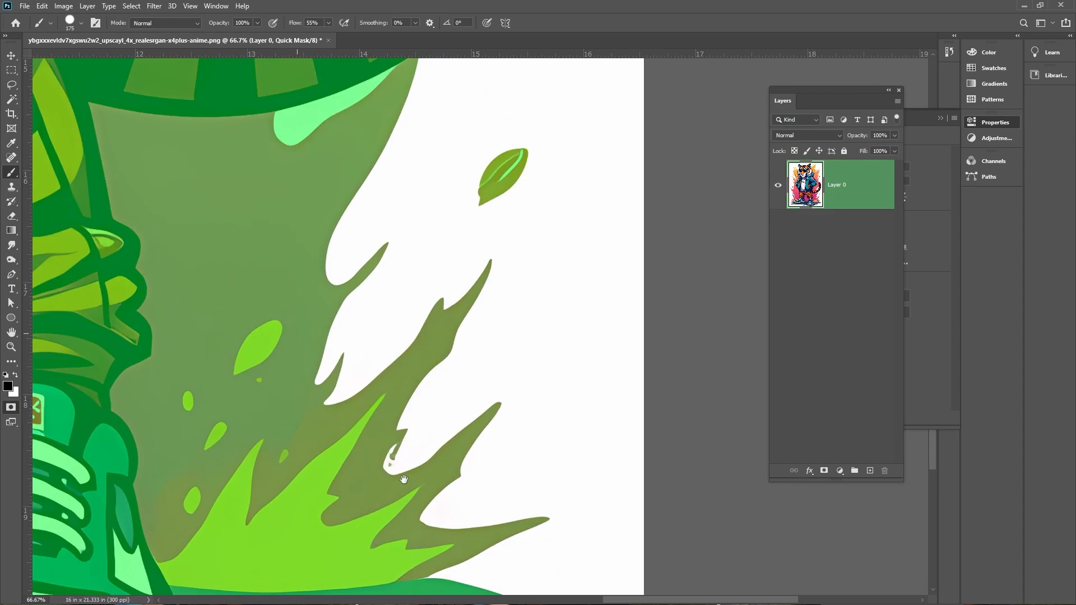
left_click_drag(398, 297, 414, 487)
left_click_drag(434, 340, 652, 349)
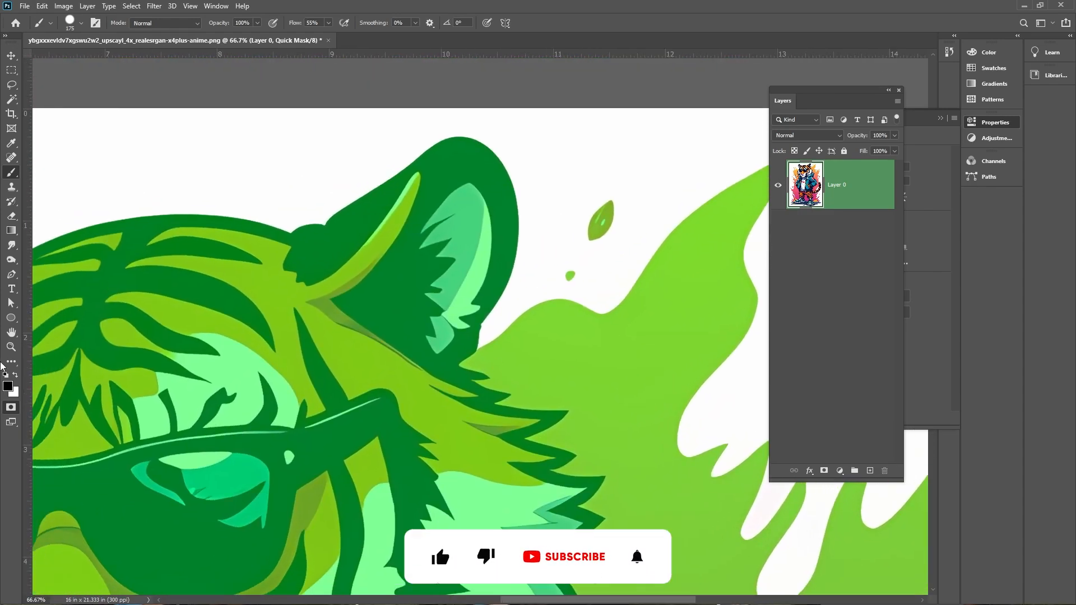
left_click(11, 408)
key("ctrl+minus")
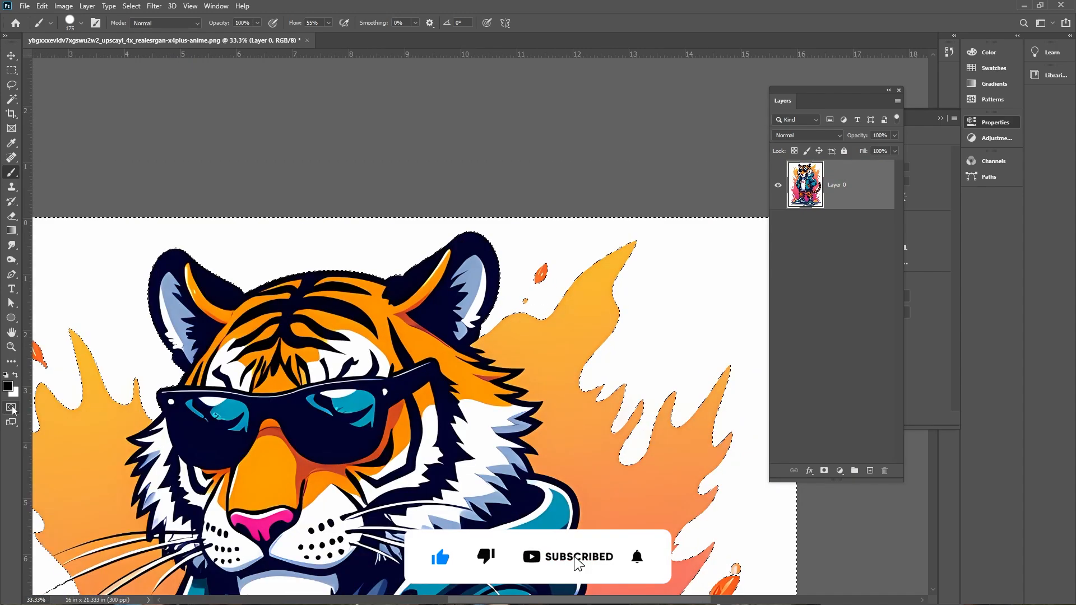
Invert the selection
left_click(131, 6)
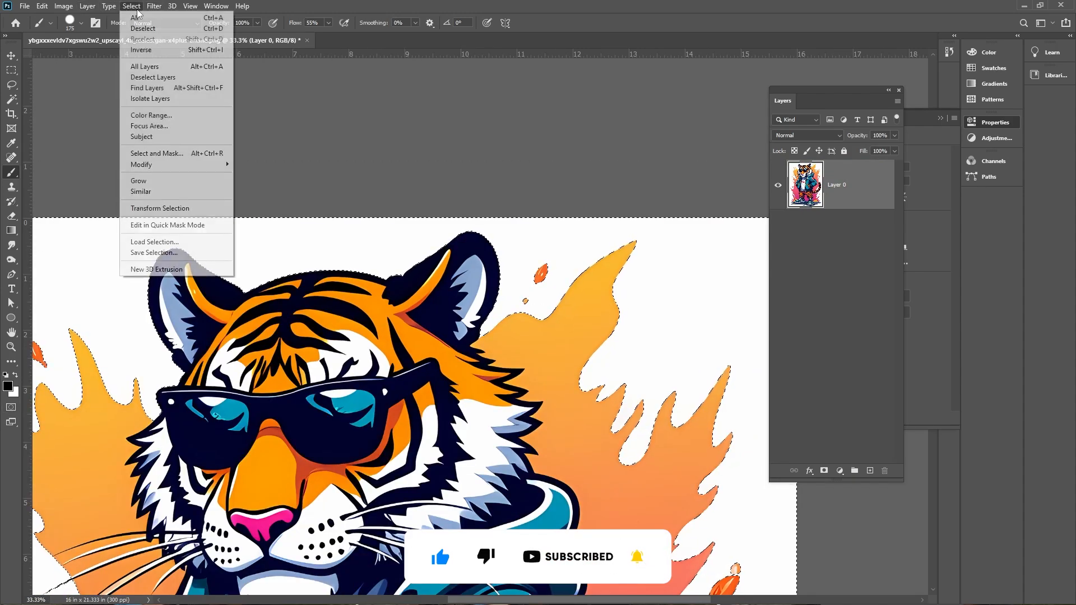
left_click(144, 50)
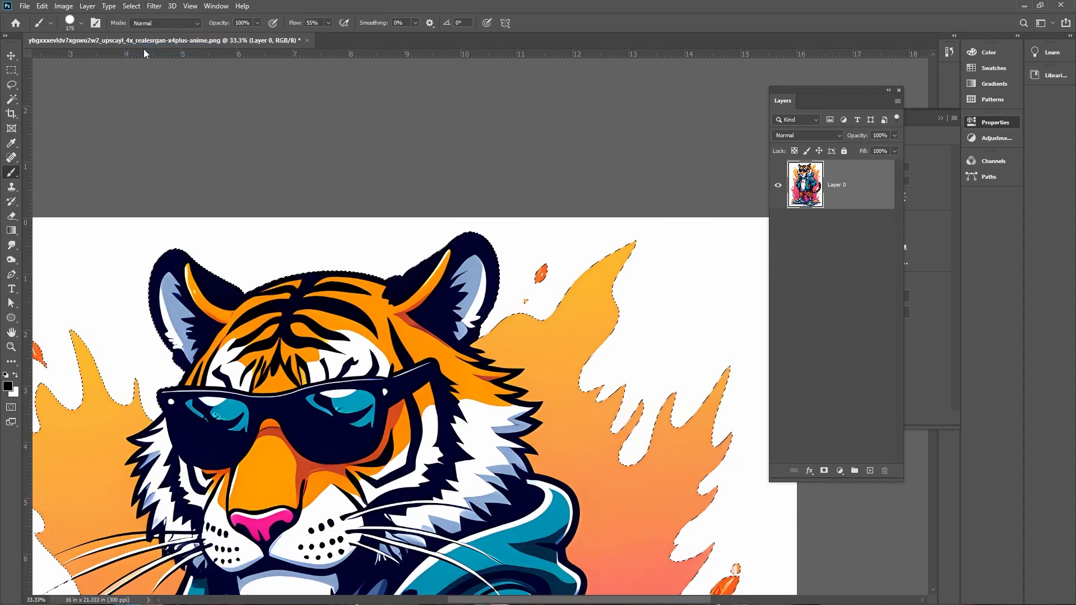
key("ctrl+minus")
key("ctrl+minus")
key("ctrl+minus")
left_click(131, 6)
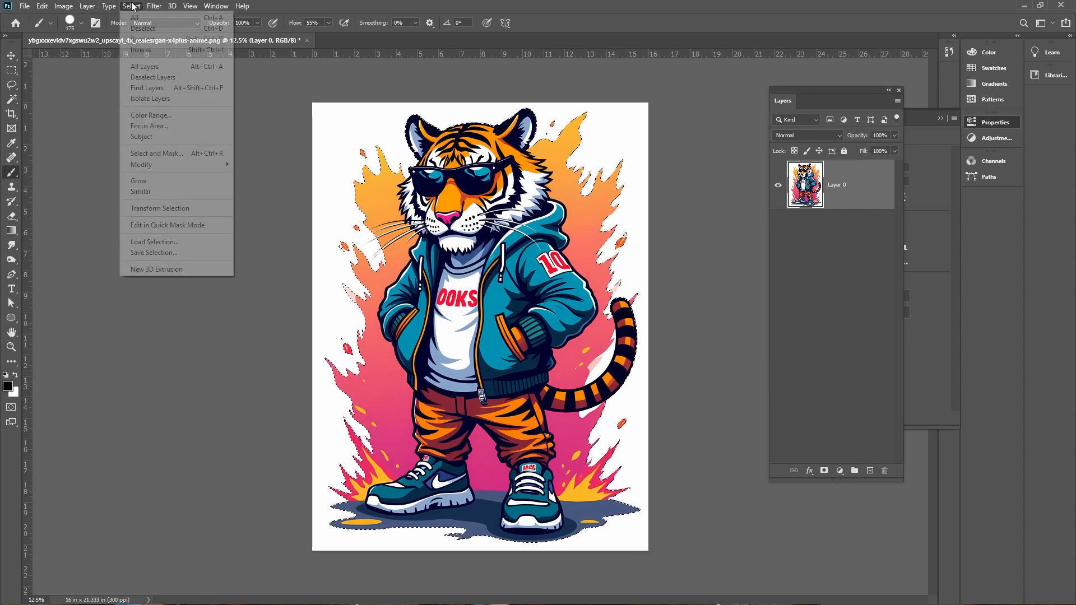
key("super")
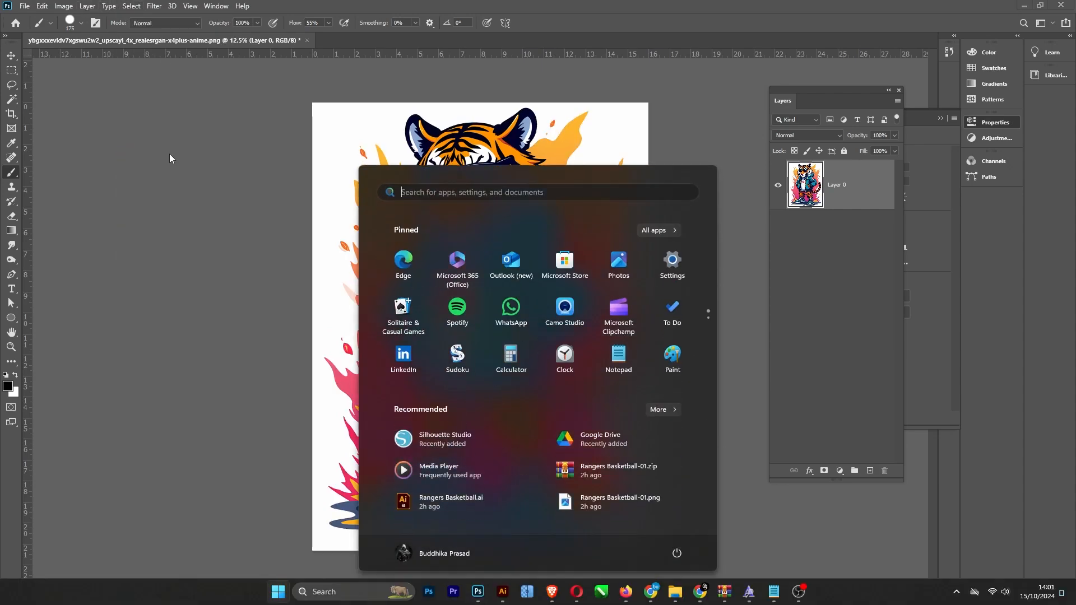
left_click(297, 3)
Open Select and Mask and switch the view mode to On Layers
left_click(132, 6)
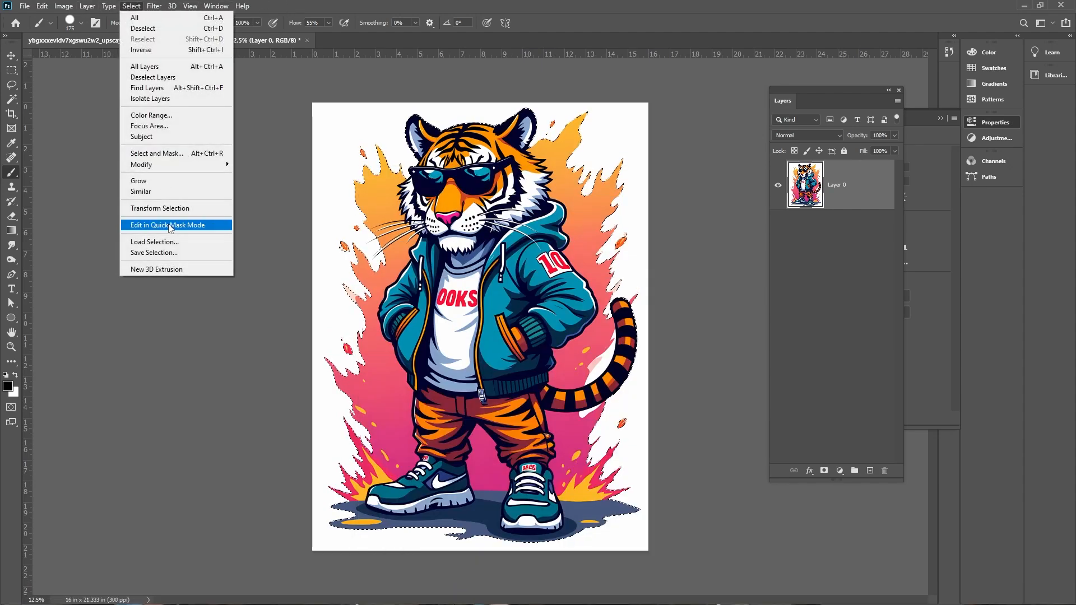
left_click(157, 153)
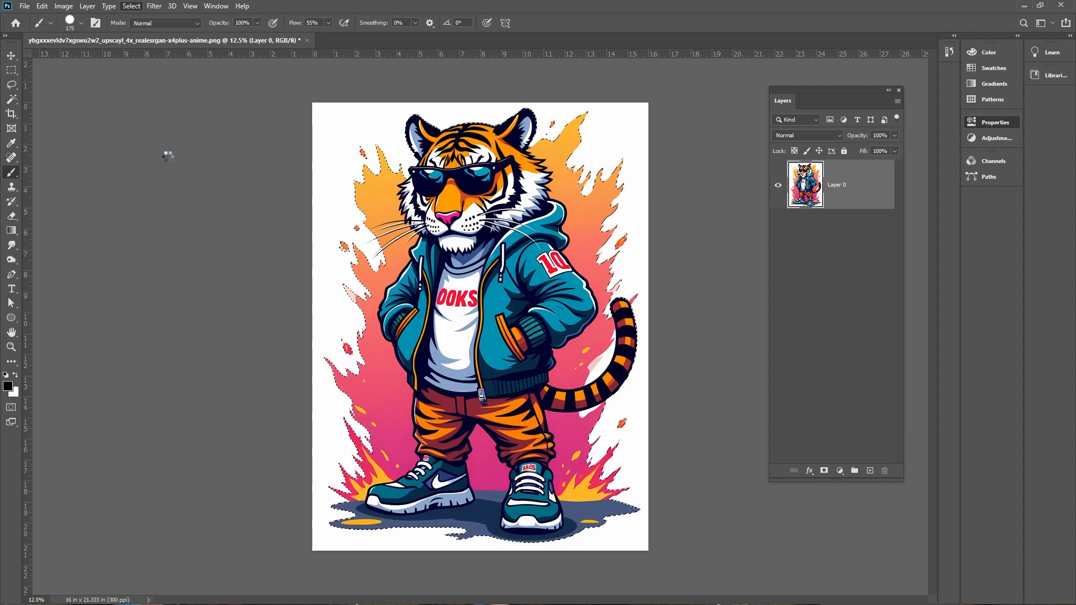
key("ctrl+plus")
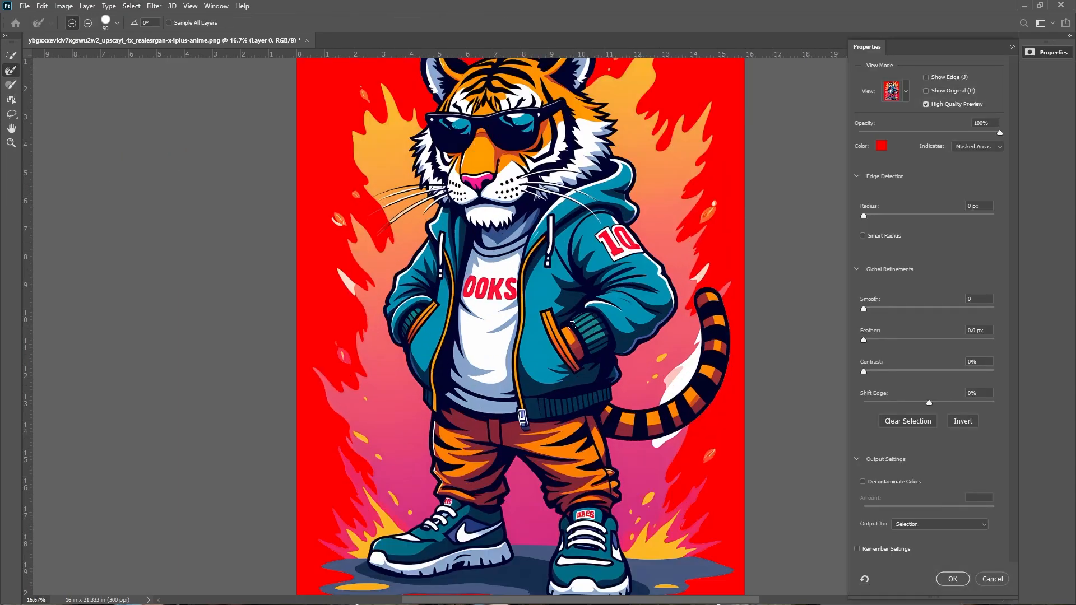
left_click(907, 91)
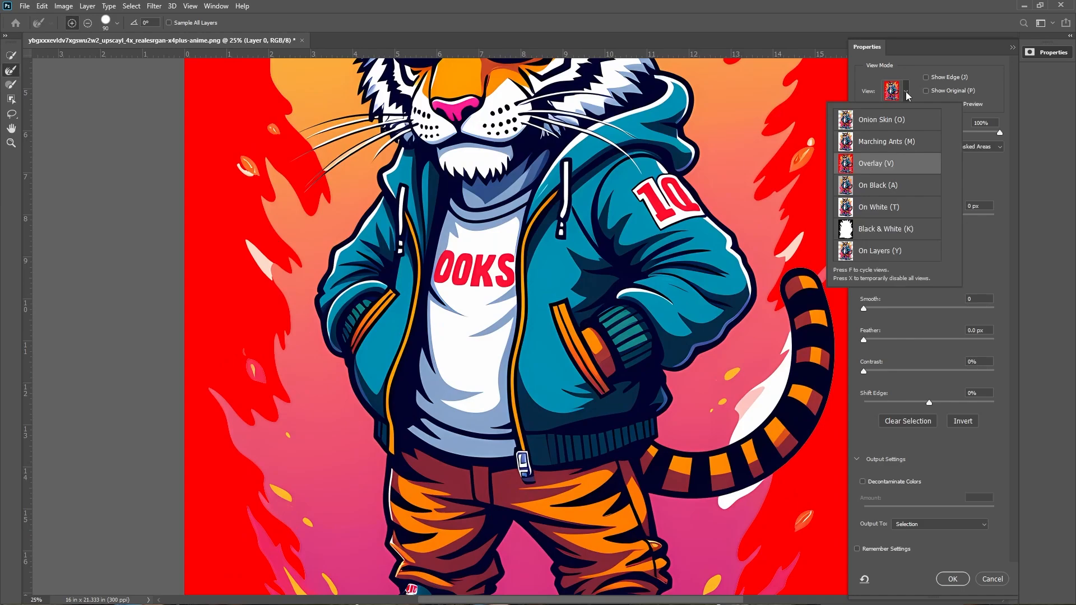
left_click(887, 256)
Inspect the cut-out tiger's edges across the whole figure in the preview
left_click_drag(623, 224, 540, 418)
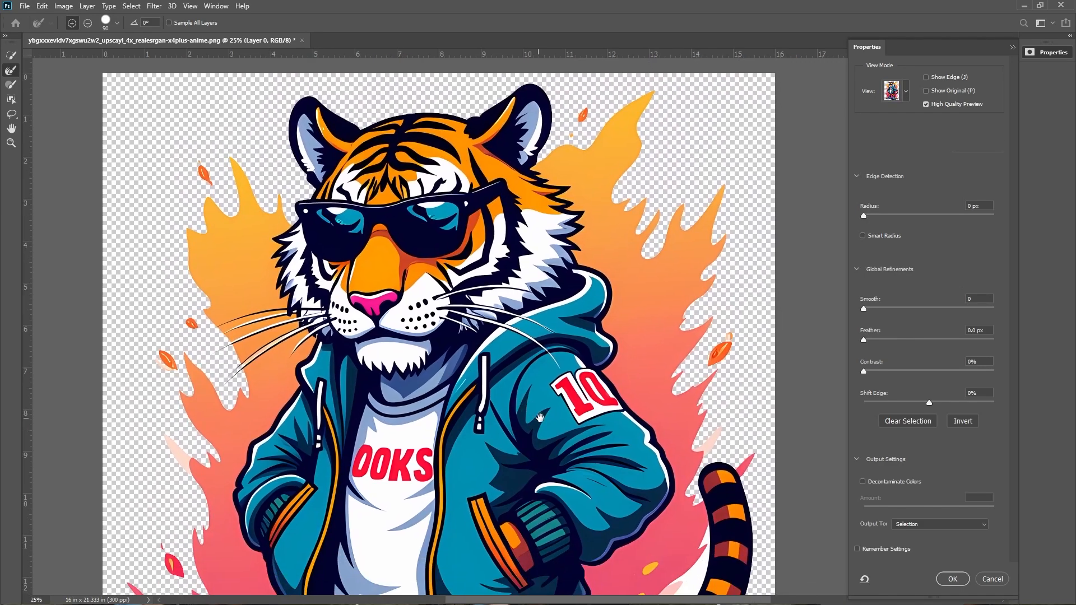
key("ctrl+plus")
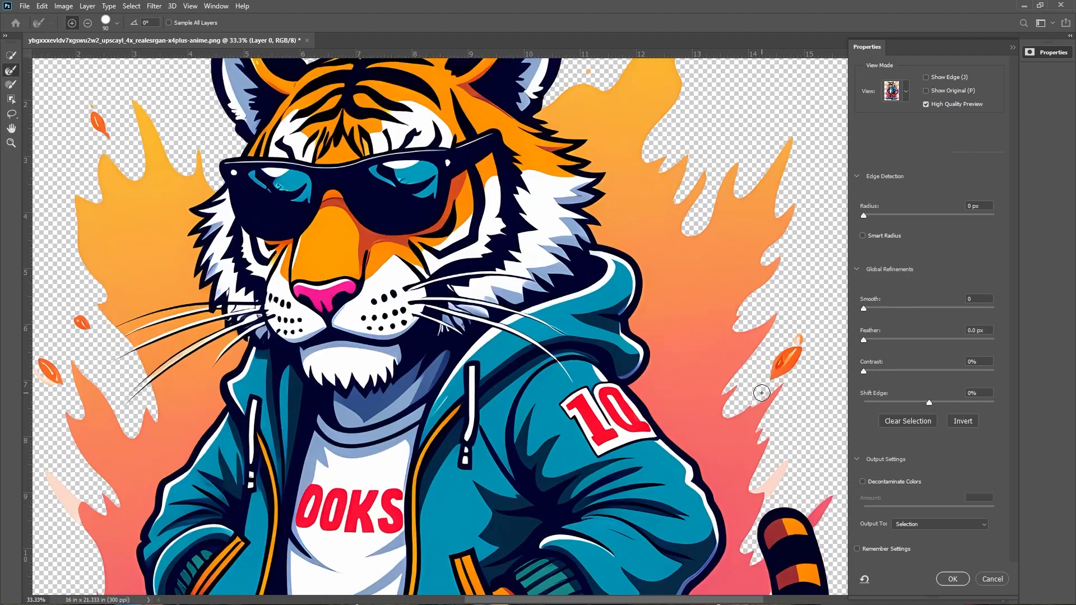
left_click_drag(594, 370, 600, 519)
left_click_drag(401, 566, 370, 202)
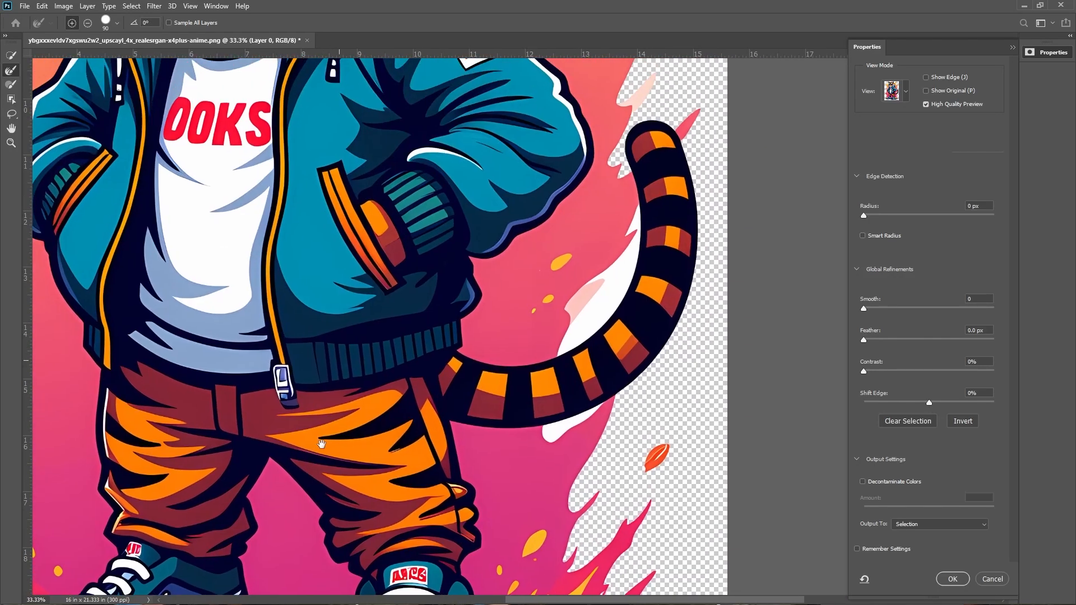
left_click_drag(322, 444, 611, 76)
left_click_drag(574, 337, 200, 460)
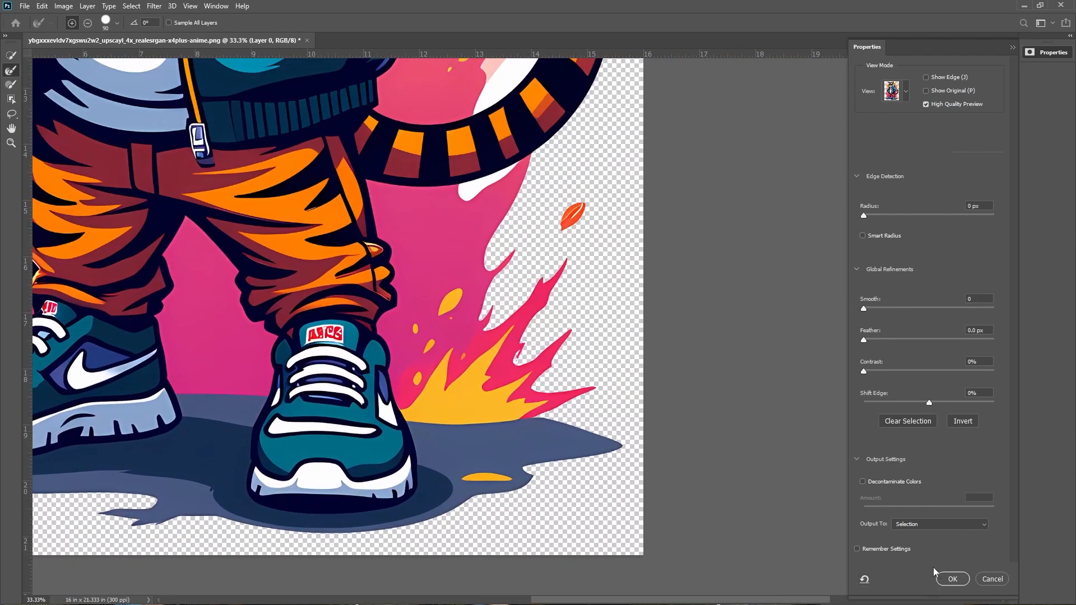
Output the selection as a new layer with layer mask and confirm
left_click(929, 524)
left_click(945, 561)
left_click(954, 579)
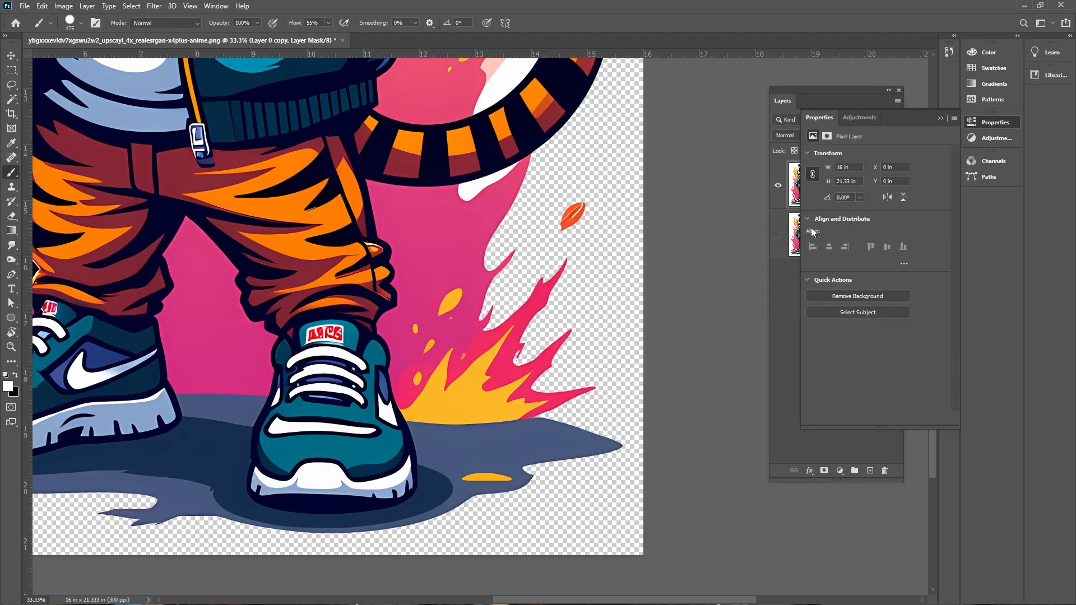
Delete the original unmasked tiger layer, keeping the masked copy, and fit the image on screen
left_click(939, 118)
left_click(843, 234)
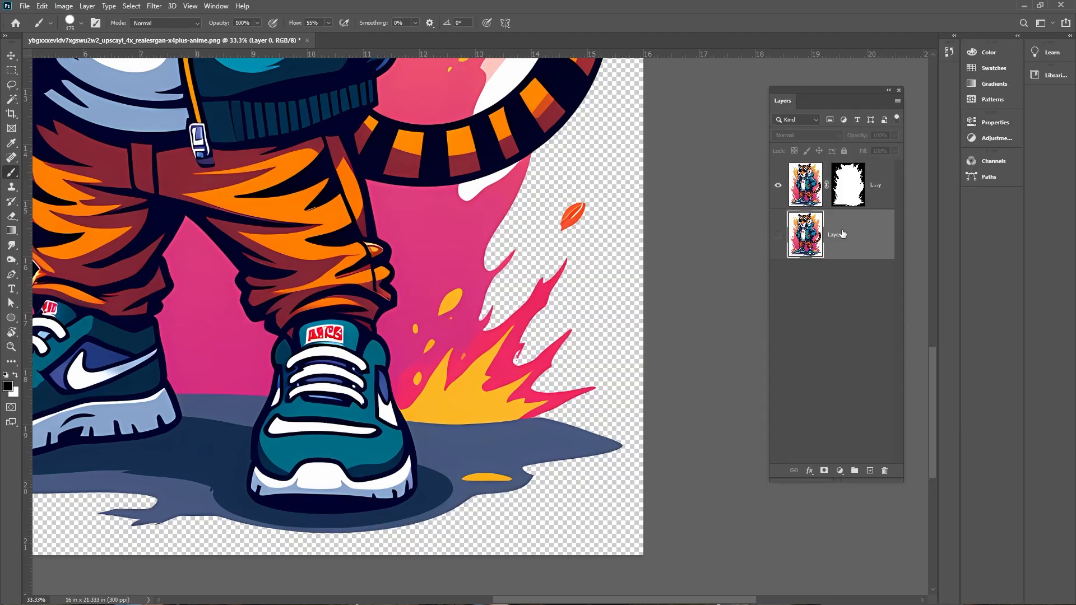
key("Delete")
key("v")
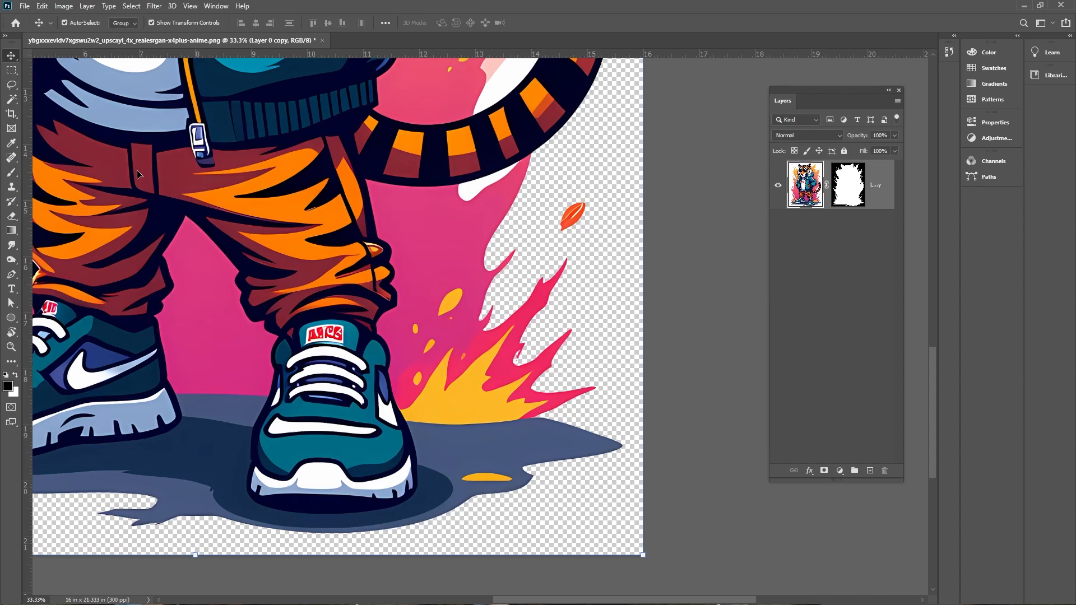
key("ctrl+0")
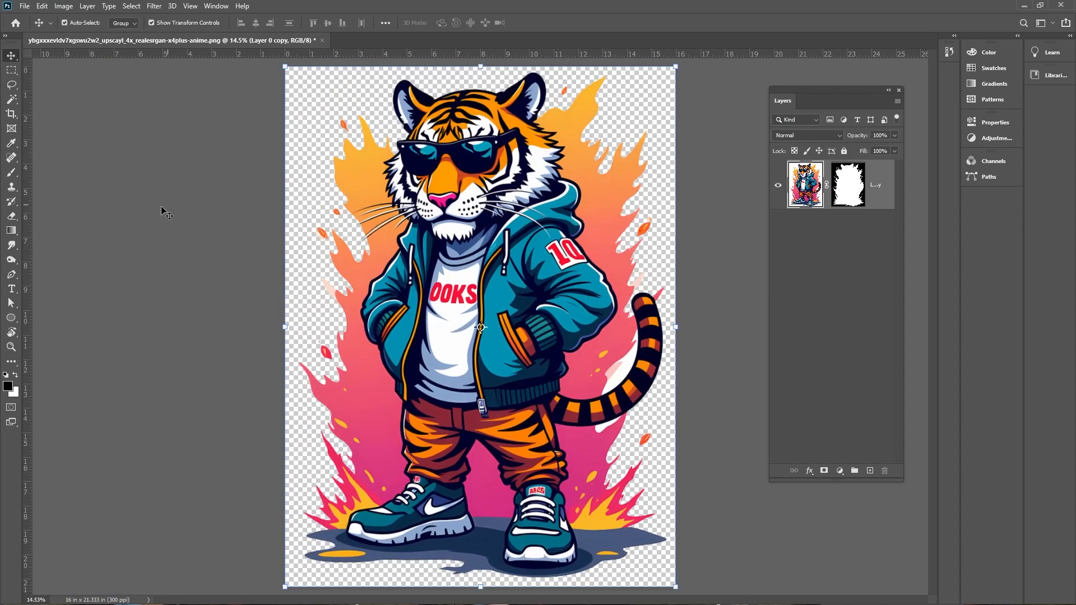
Trim away the transparent border around the tiger image
left_click(64, 6)
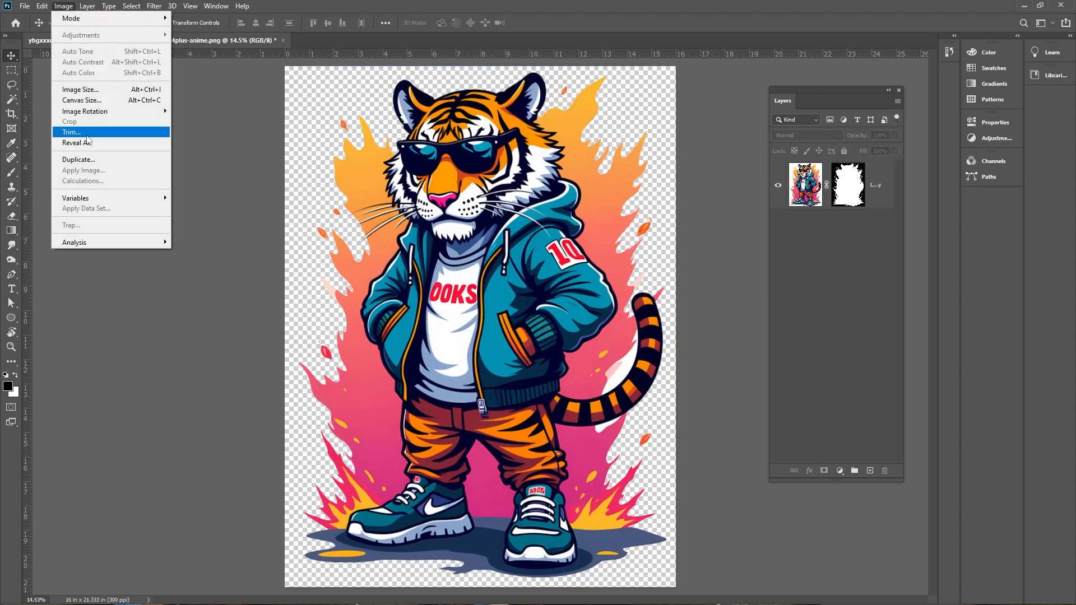
left_click(89, 132)
key("Return")
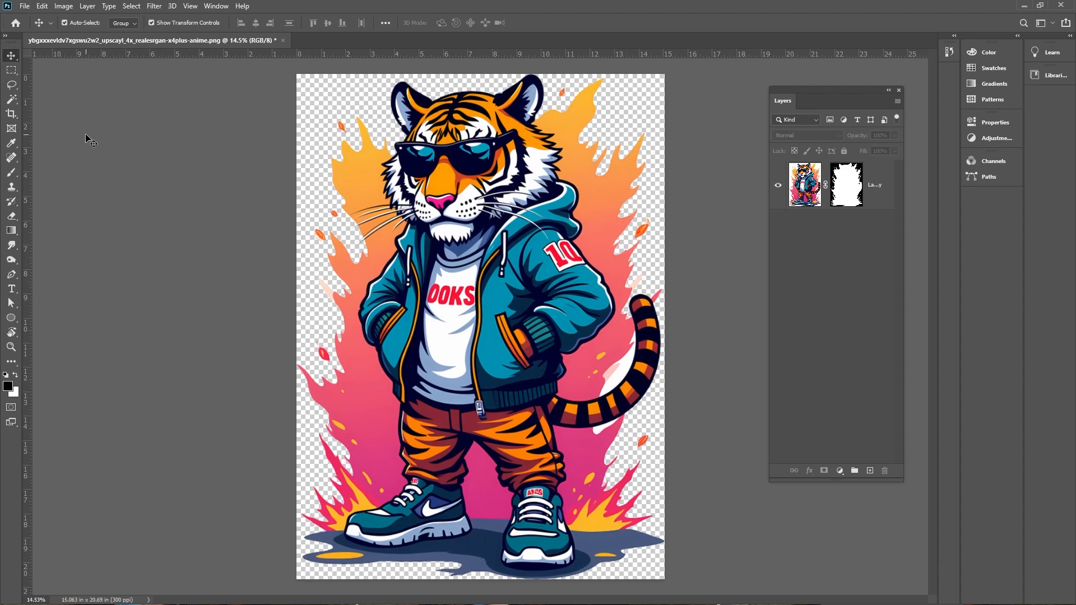
Open the bear mascot image from the Urban Mascots folder and set its image size to 16 inches wide
key("alt+Tab")
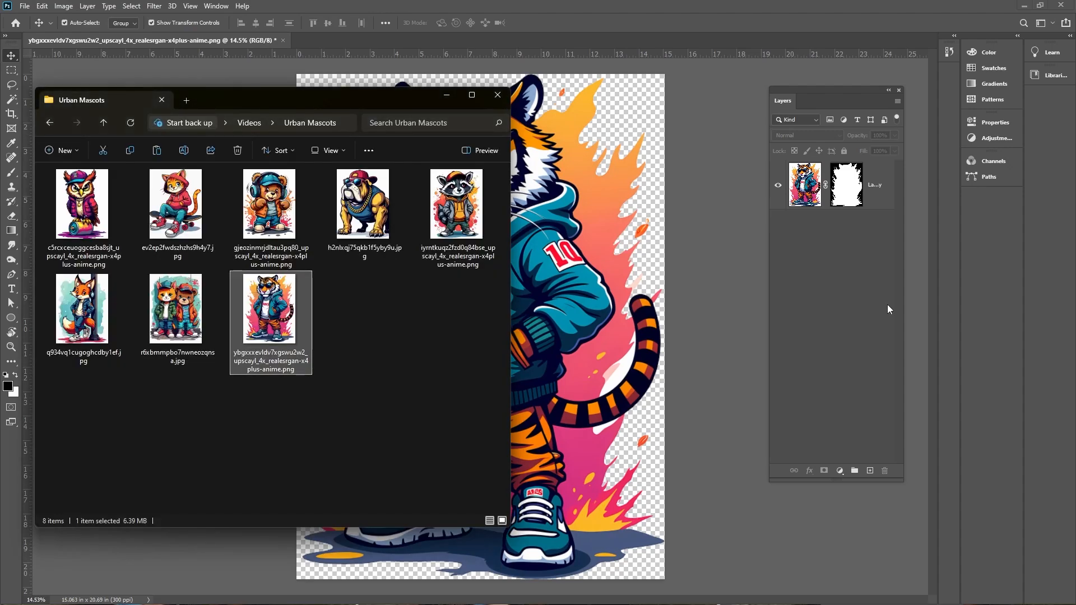
left_click_drag(272, 216, 349, 40)
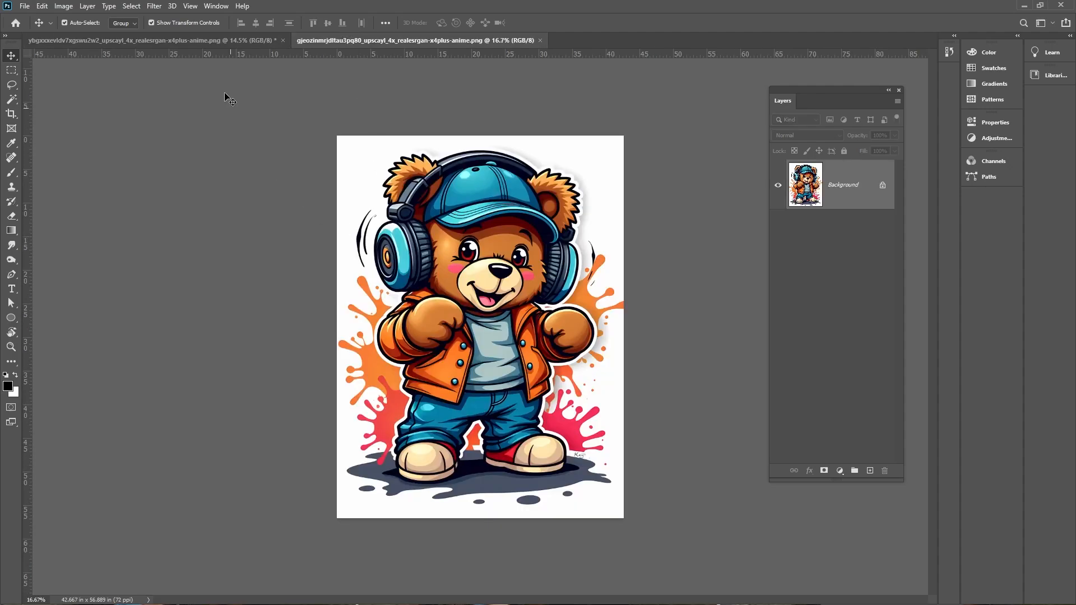
left_click(64, 5)
left_click(89, 90)
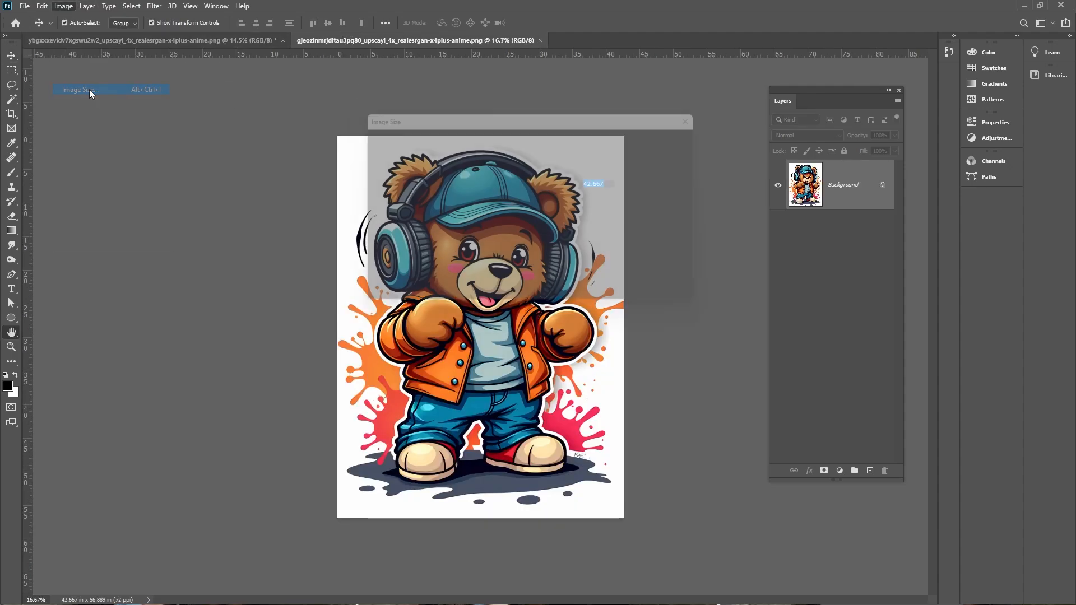
type("16")
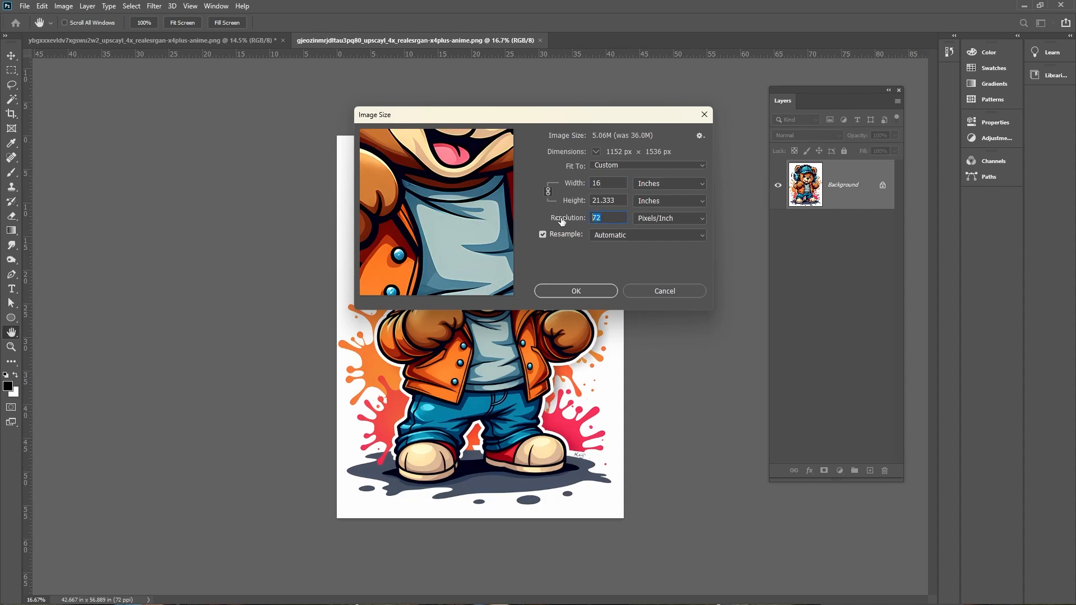
key("Return")
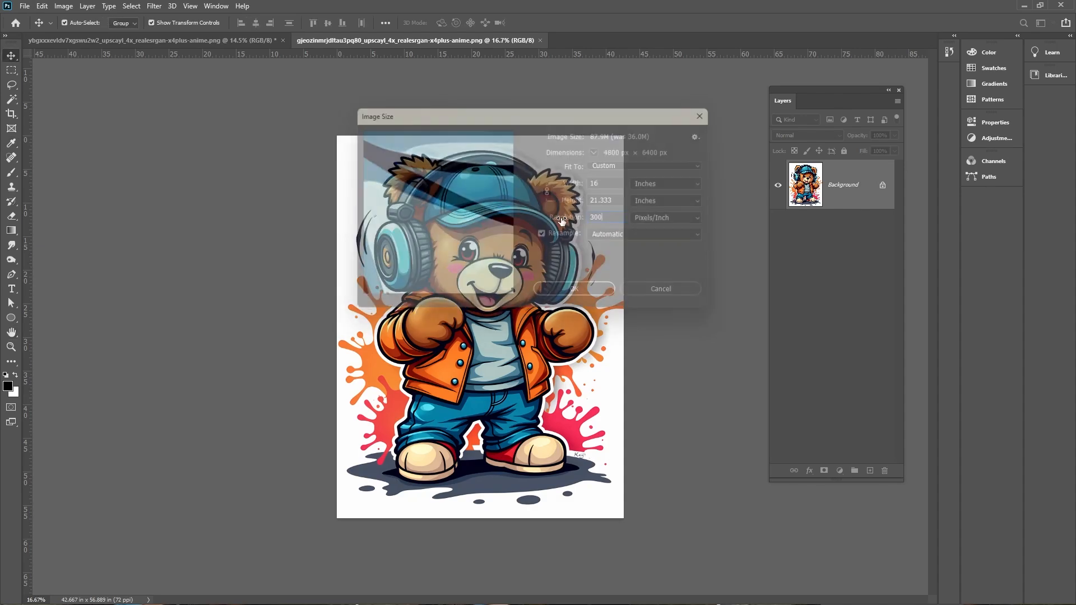
key("v")
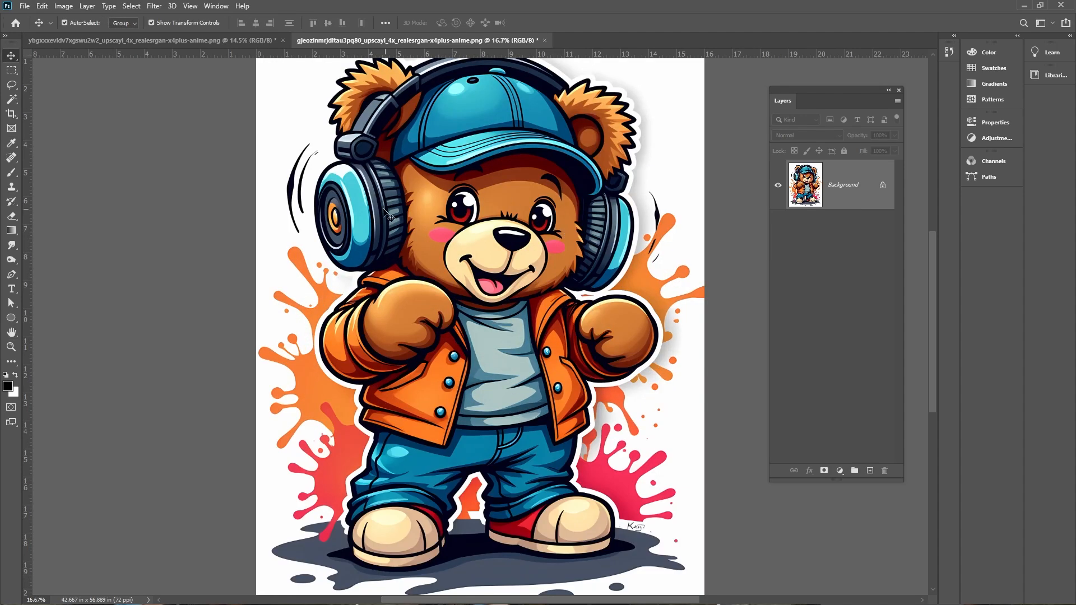
Select the white background around the bear with the Magic Wand, adding the gap between its legs
scroll(352, 249, "up", 2)
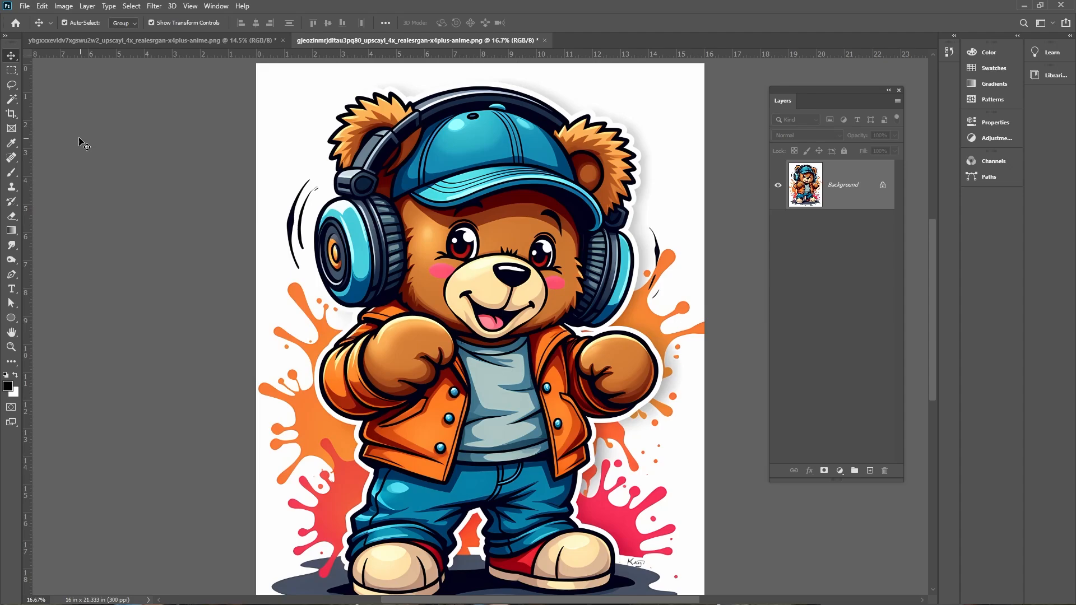
left_click(12, 100)
left_click(295, 133)
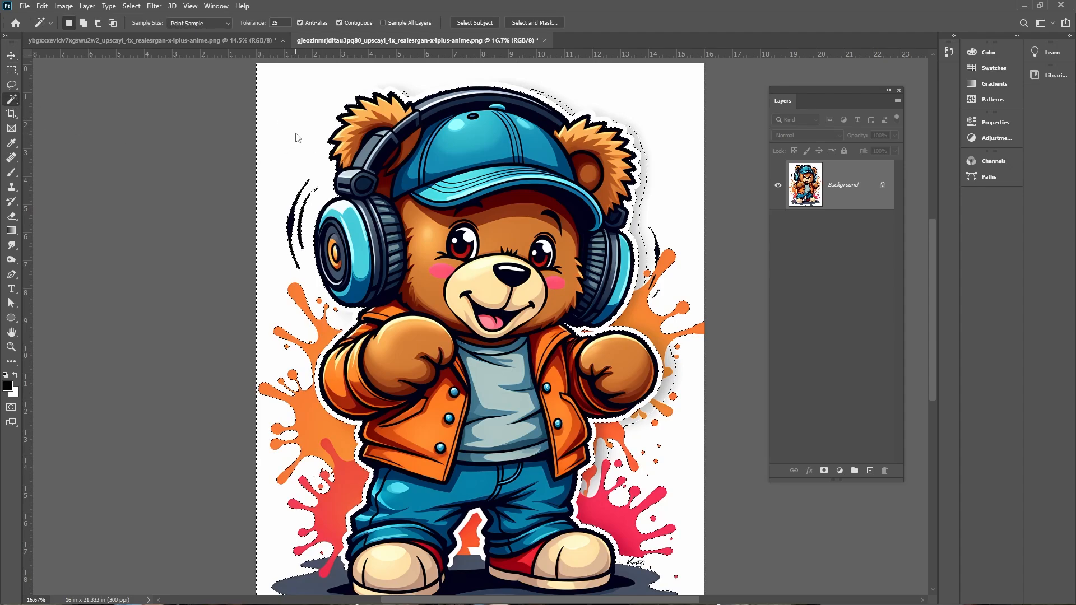
scroll(682, 285, "down", 1)
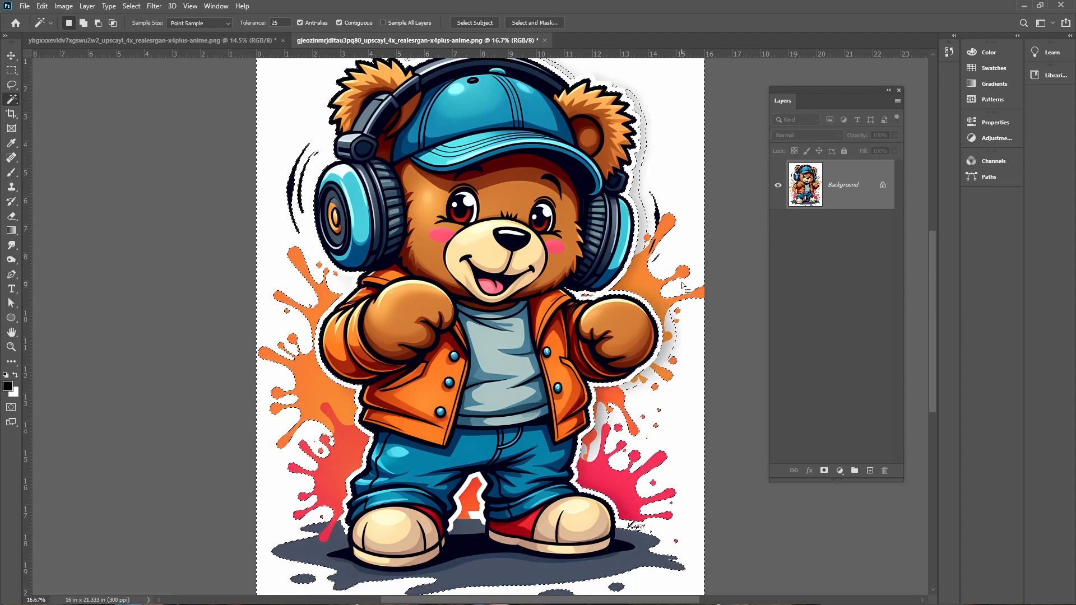
scroll(683, 286, "down", 1)
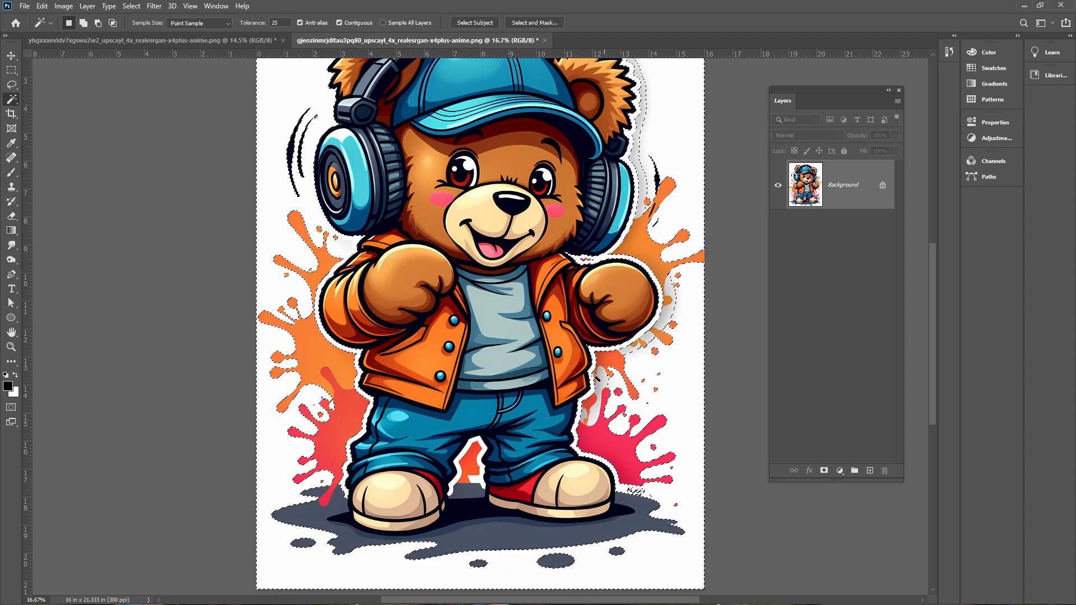
key("ctrl+plus")
key("ctrl+plus")
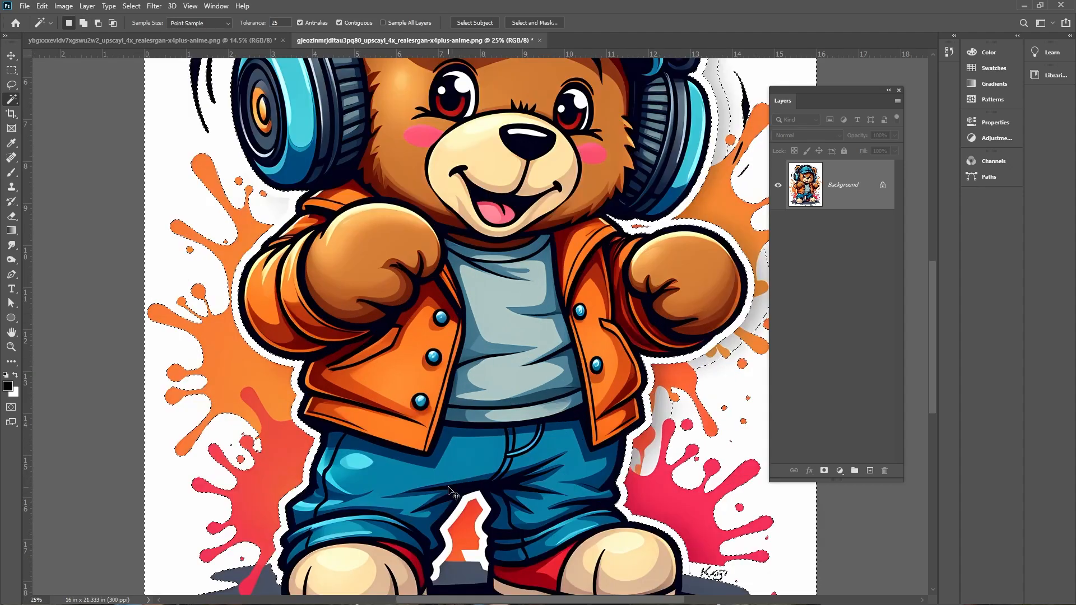
left_click_drag(517, 502, 448, 201)
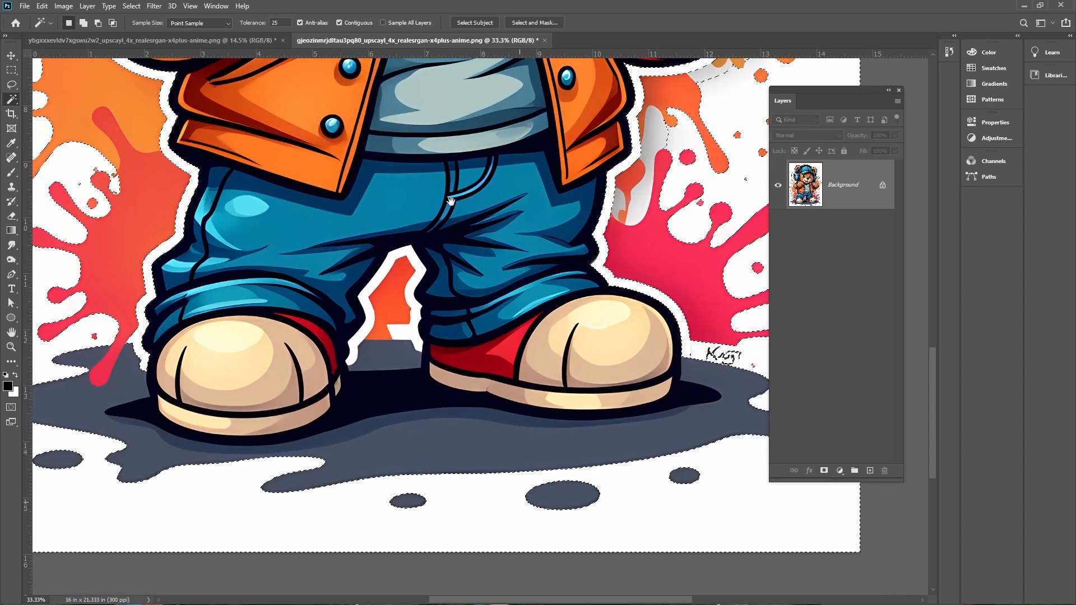
left_click(358, 339, "shift")
left_click_drag(518, 264, 410, 328)
left_click_drag(435, 66, 453, 407)
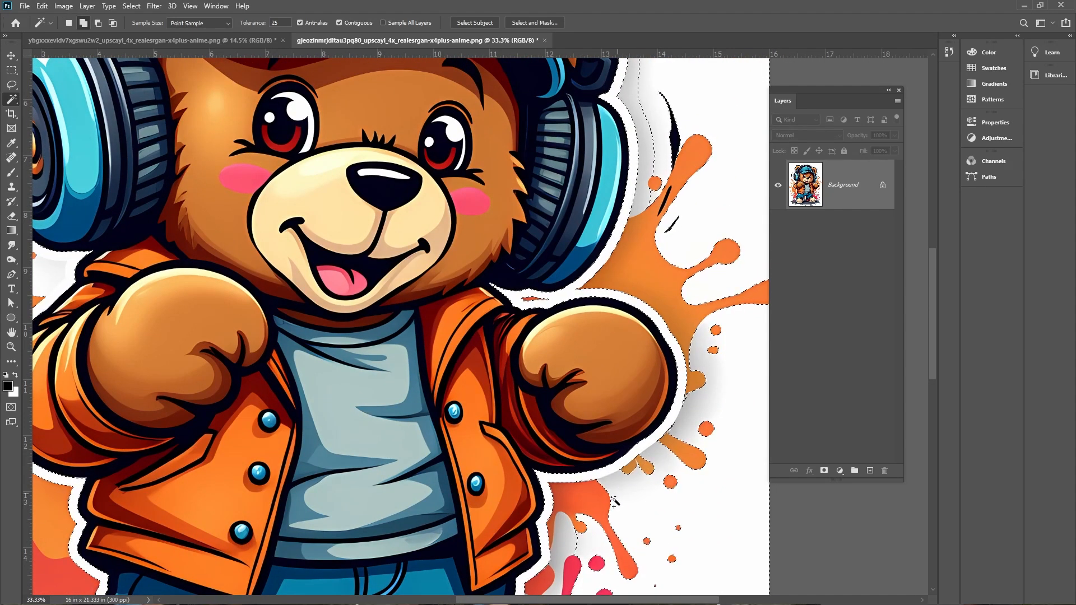
Add the remaining white background areas near the head and splashes to the selection at a tolerance of 36
left_click(561, 541, "shift")
key("shift")
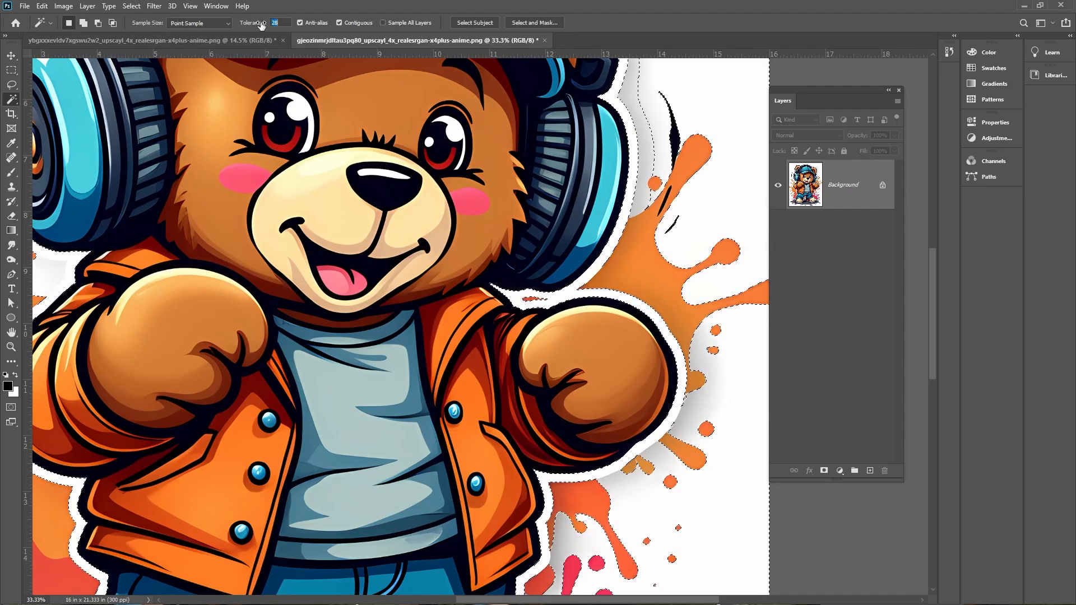
left_click(646, 141, "shift")
left_click_drag(648, 145, 641, 374)
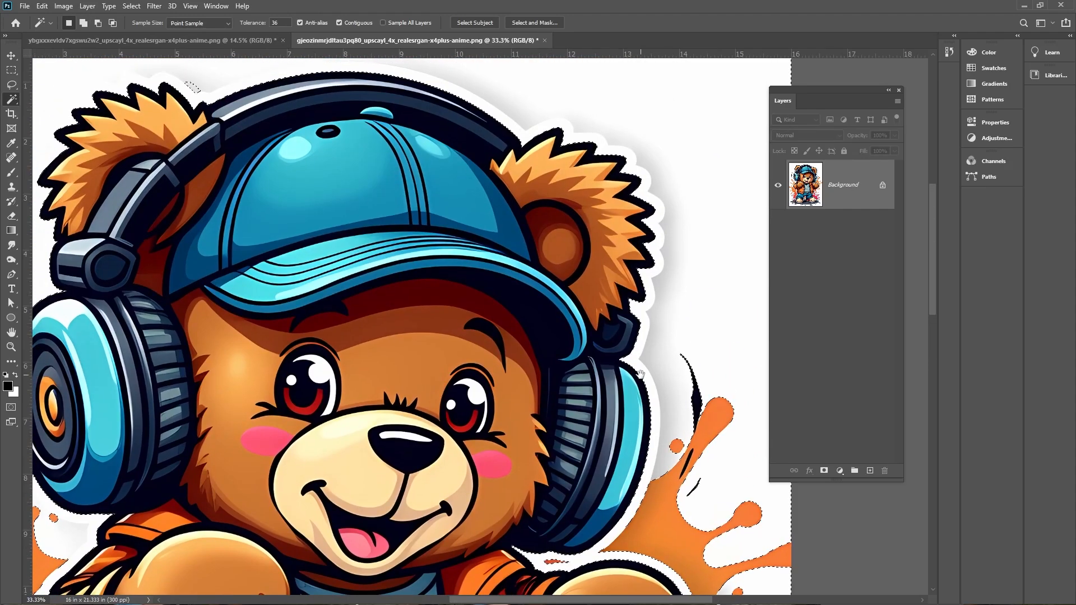
left_click_drag(200, 249, 507, 260)
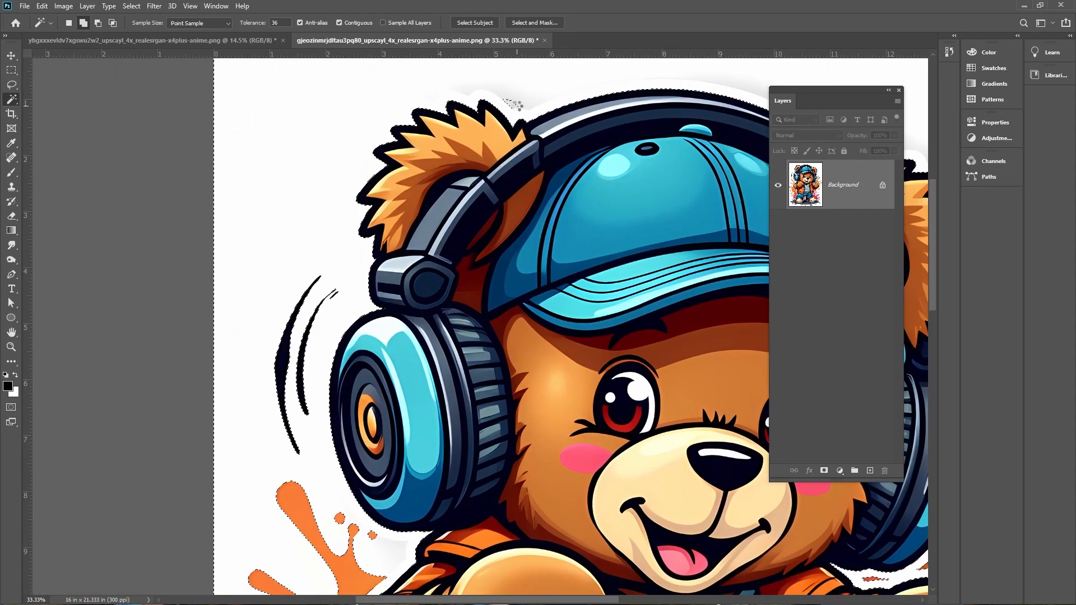
left_click_drag(360, 408, 295, 103)
left_click_drag(436, 521, 378, 281)
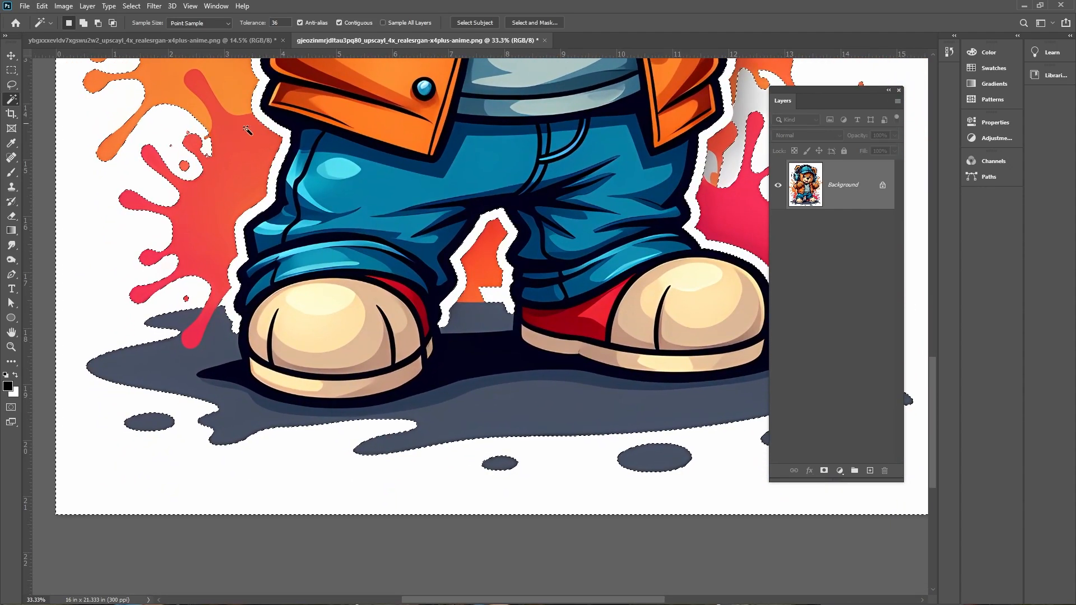
Invert the selection and open Select and Mask with the Overlay view mode
left_click(132, 6)
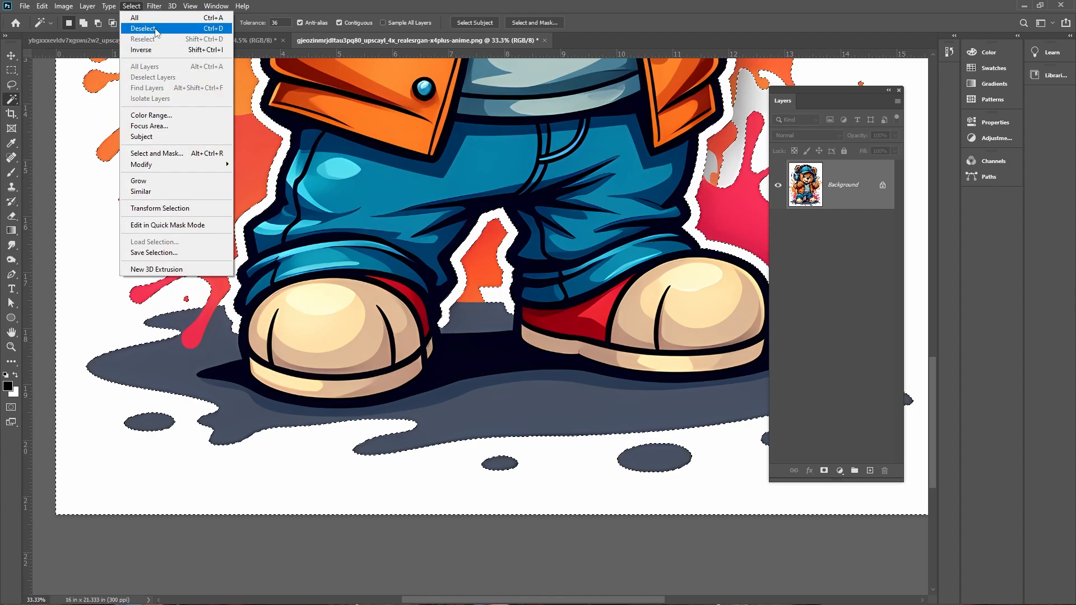
left_click(159, 51)
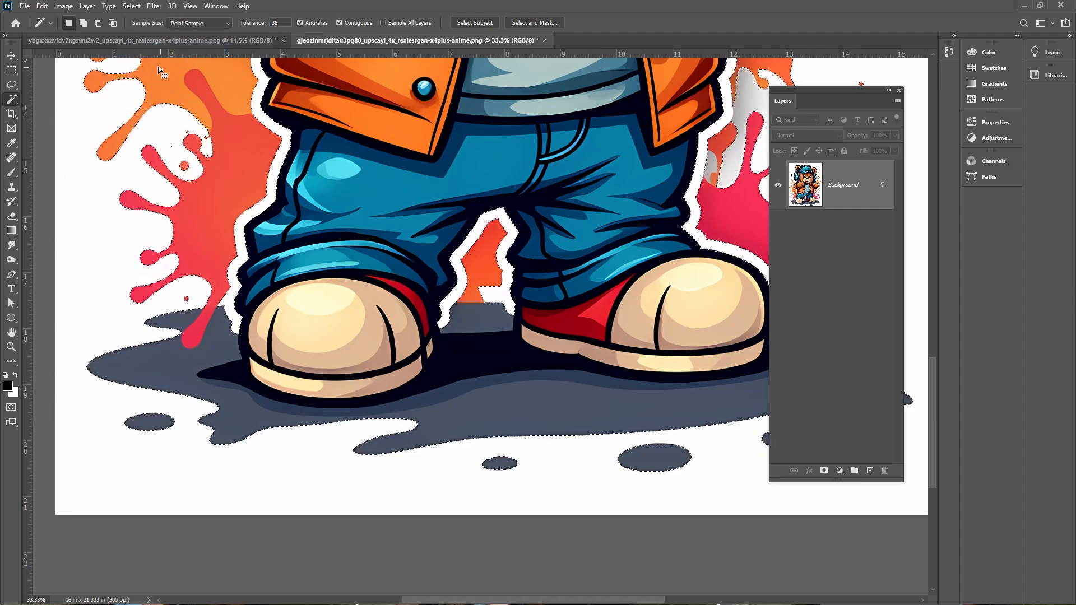
left_click(124, 7)
left_click(161, 154)
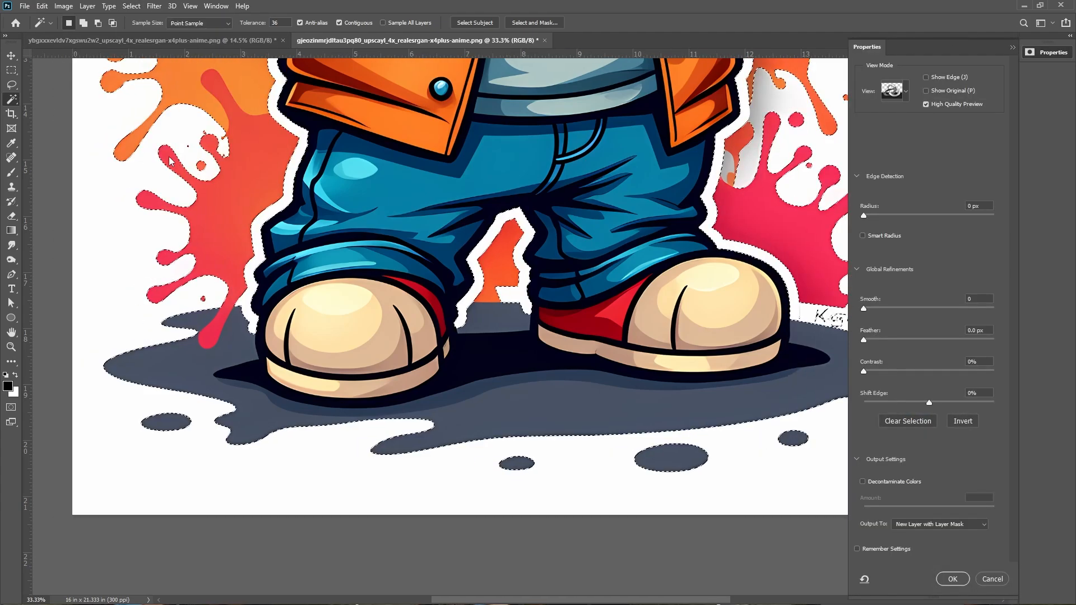
left_click(900, 94)
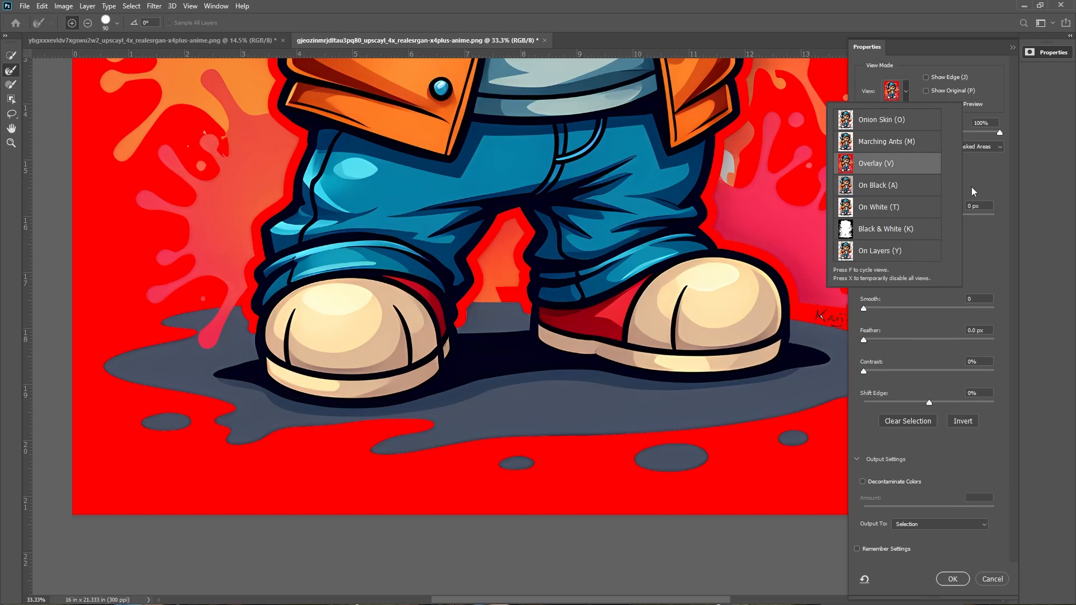
left_click(973, 197)
Output the selection as a new layer with layer mask and confirm
left_click_drag(641, 207, 359, 552)
left_click_drag(427, 277, 628, 224)
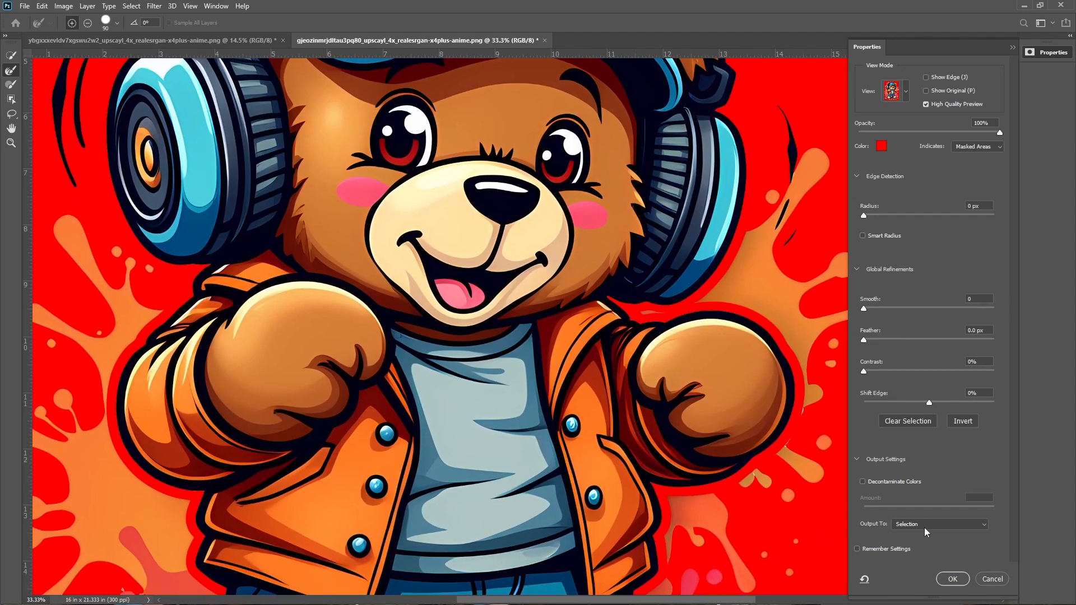
left_click(926, 526)
left_click(941, 565)
left_click(953, 580)
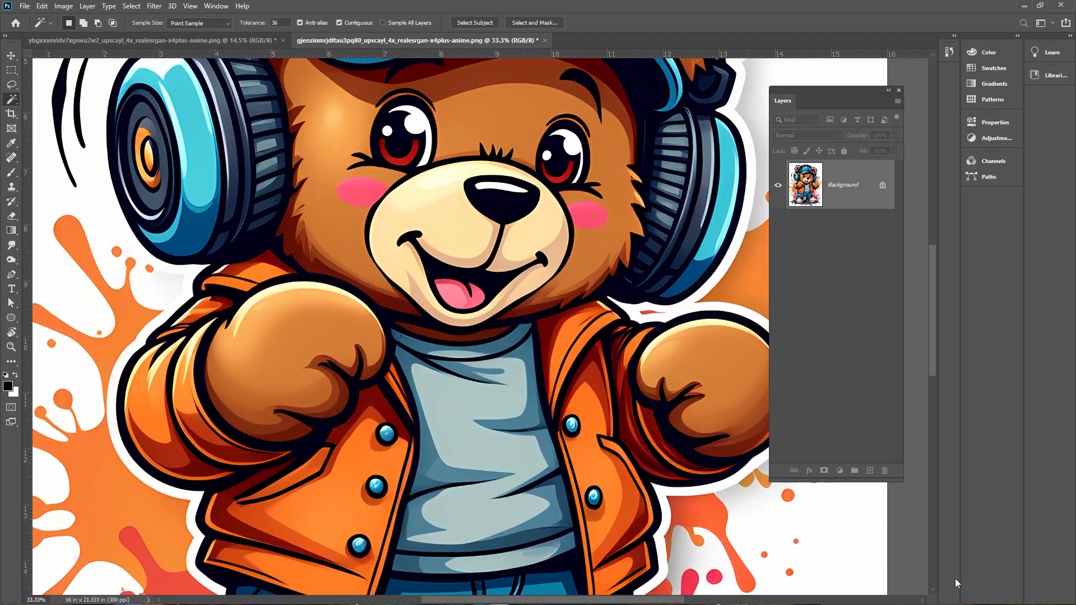
Delete the original bear Background layer
left_click(838, 240)
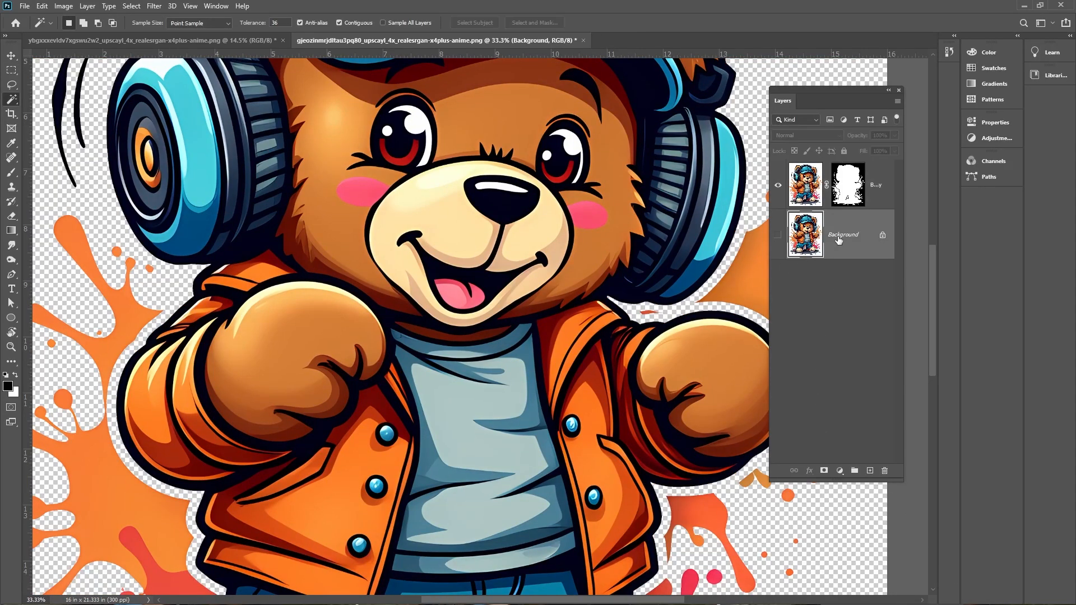
key("Delete")
Paint black on the bear layer's mask to hide the signature beside the foot, at 100% flow
key("ctrl+plus")
mouse_move(596, 312)
left_mouse_down()
mouse_move(584, 287)
mouse_move(476, 192)
left_mouse_up()
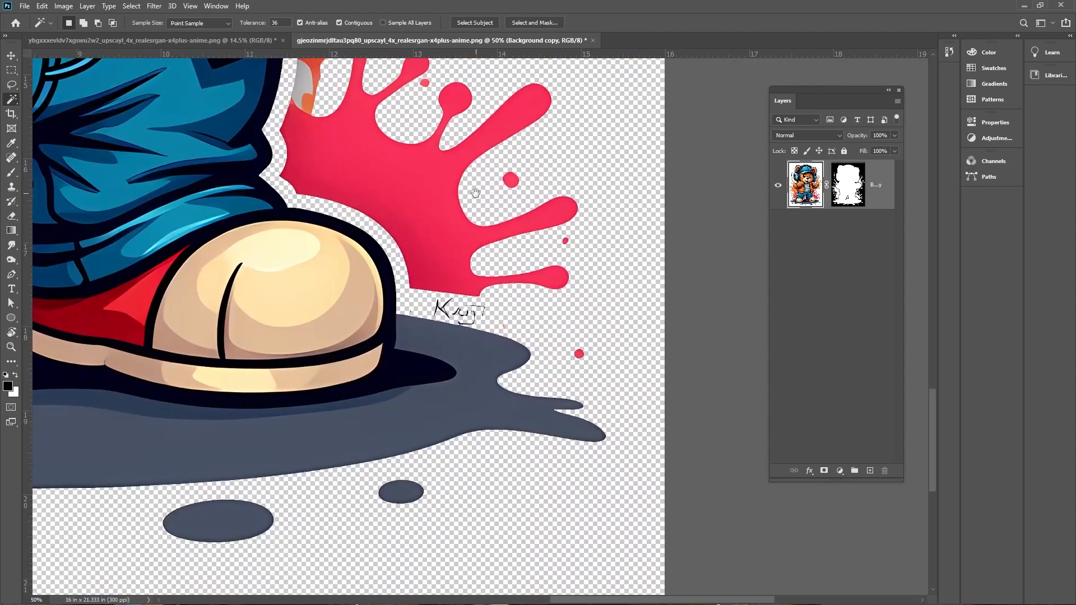
scroll(450, 297, "up", 3)
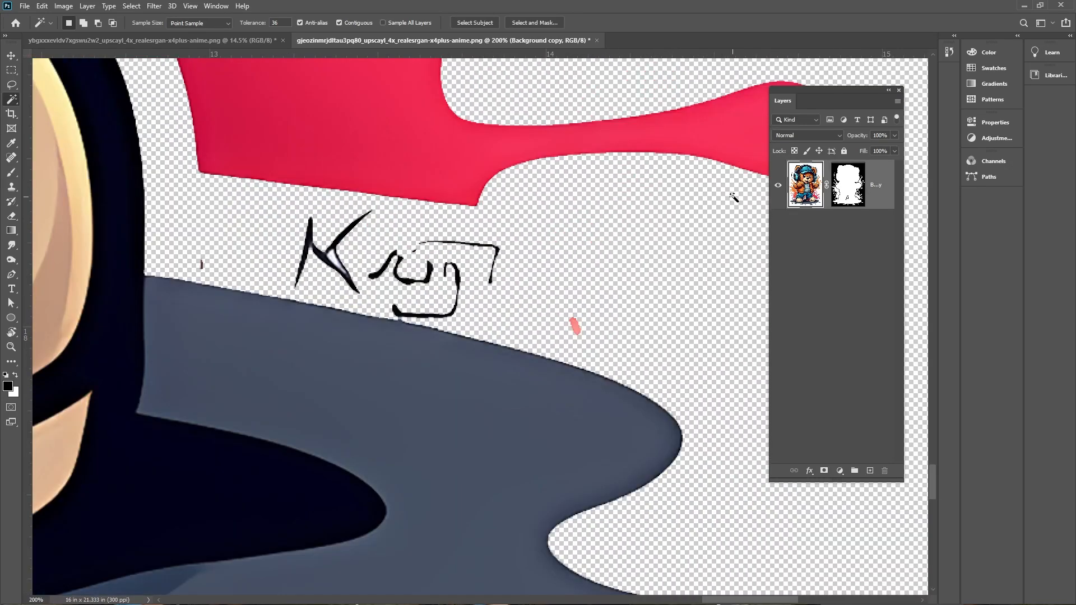
left_click(840, 203)
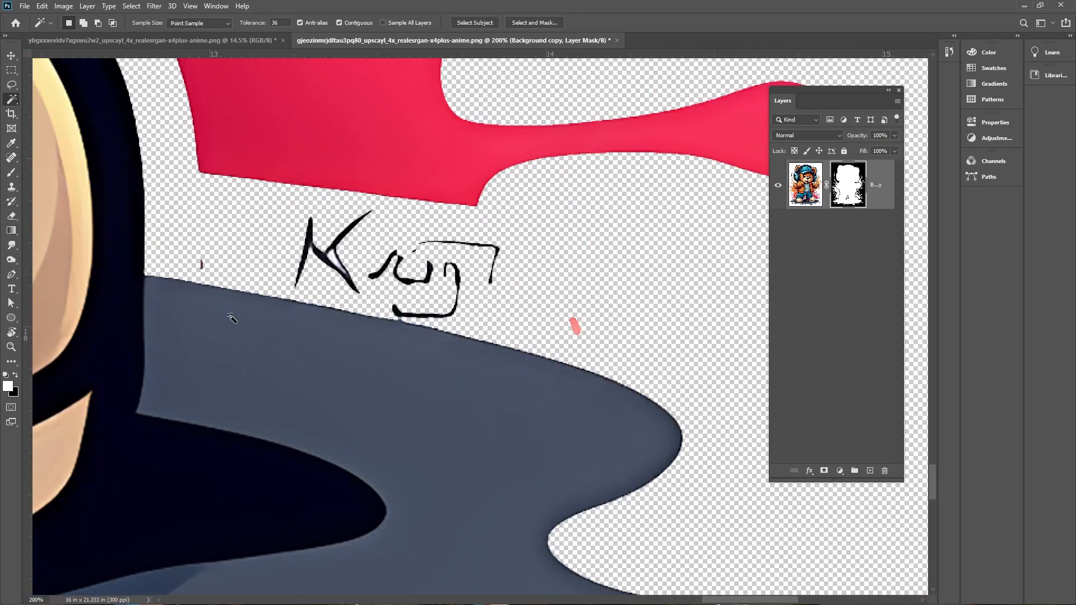
left_click(12, 175)
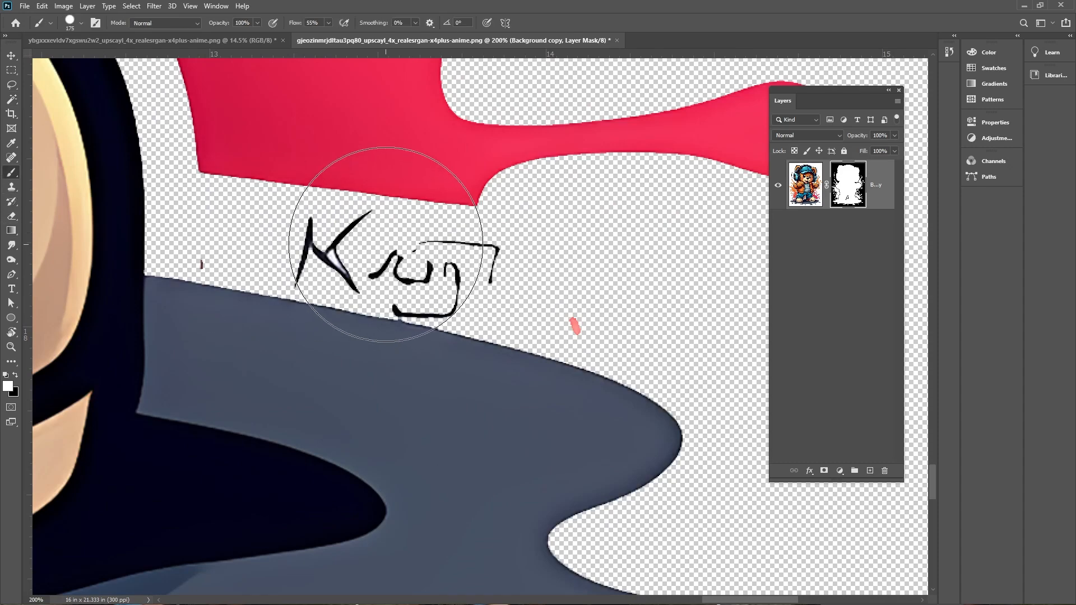
left_click(317, 251)
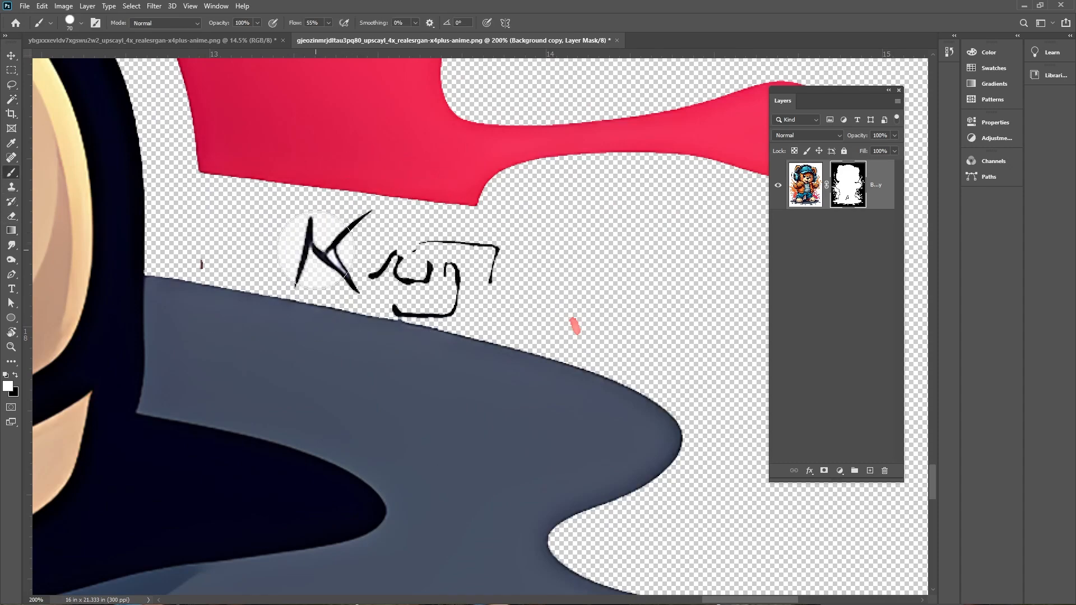
key("x")
left_click(311, 23)
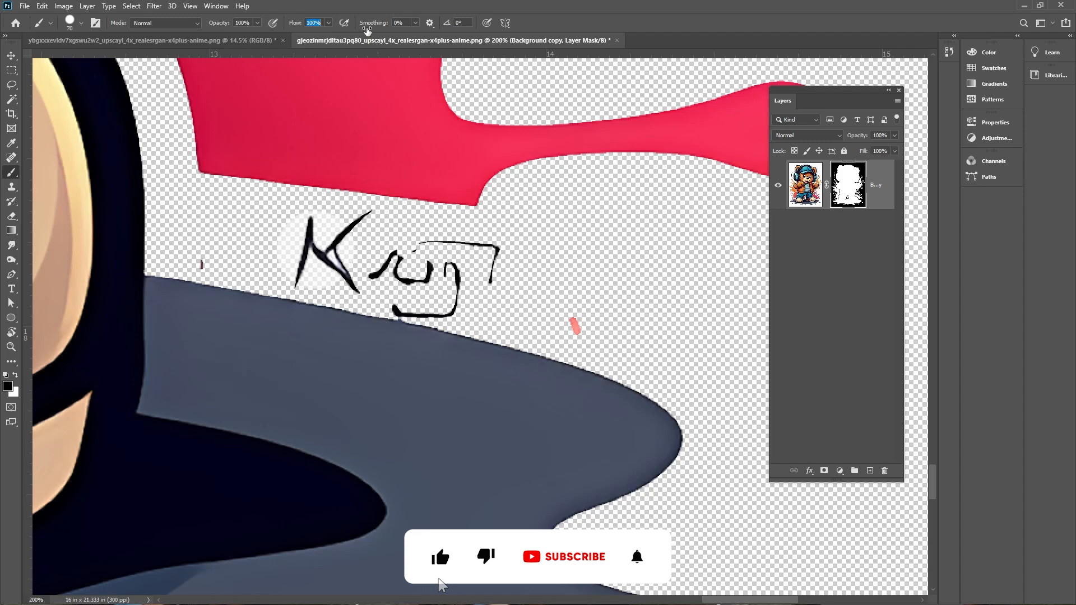
mouse_move(292, 247)
left_mouse_down()
mouse_move(518, 271)
mouse_move(581, 293)
left_mouse_up()
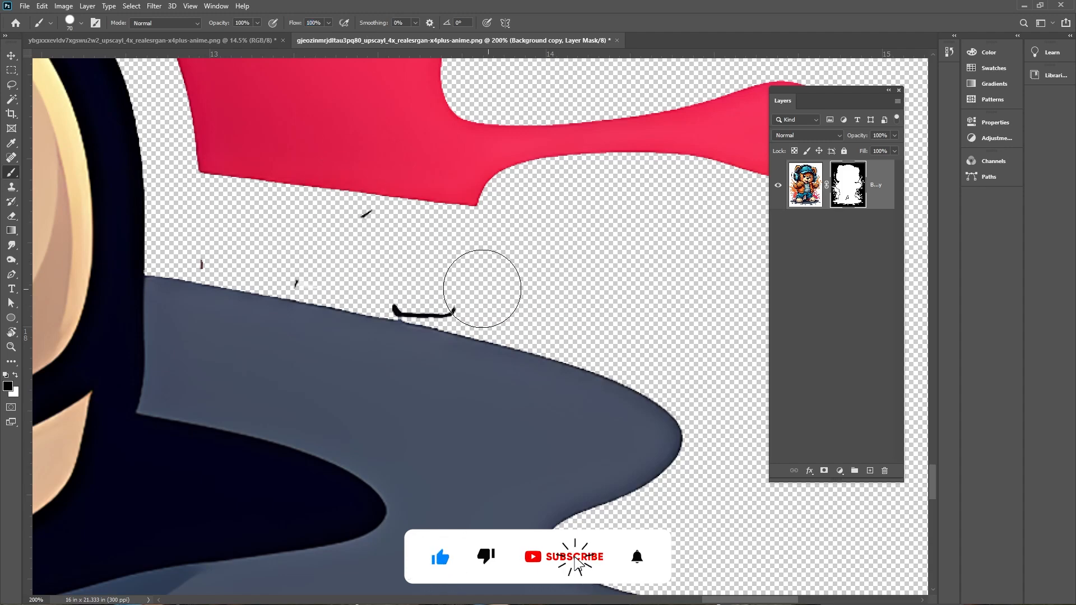
mouse_move(482, 288)
left_mouse_down()
mouse_move(421, 288)
mouse_move(263, 249)
mouse_move(328, 241)
left_mouse_up()
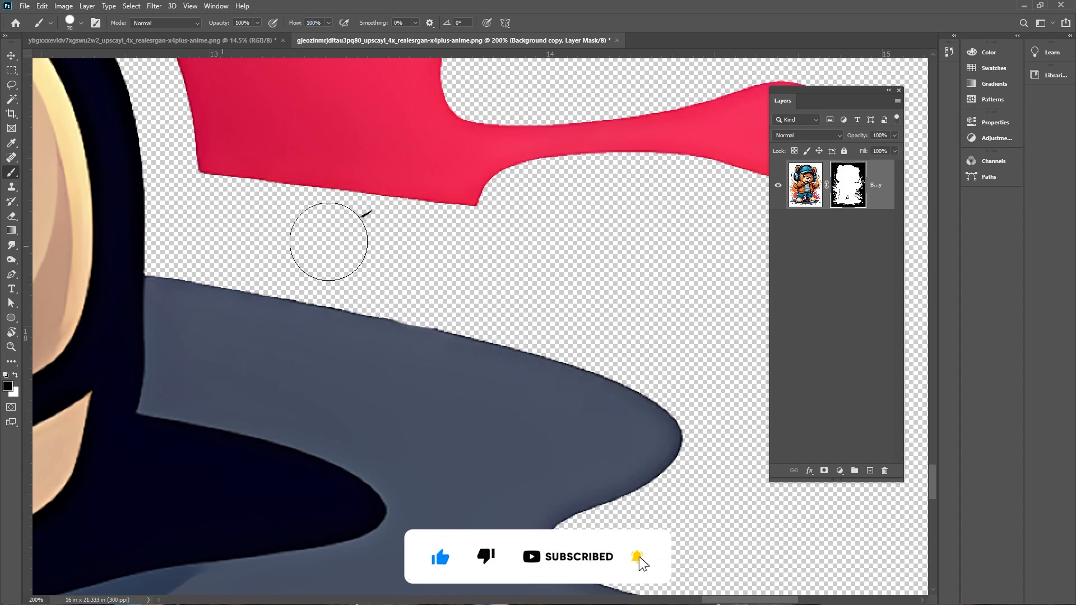
Trim away the transparent pixels around the bear image
key("ctrl+minus")
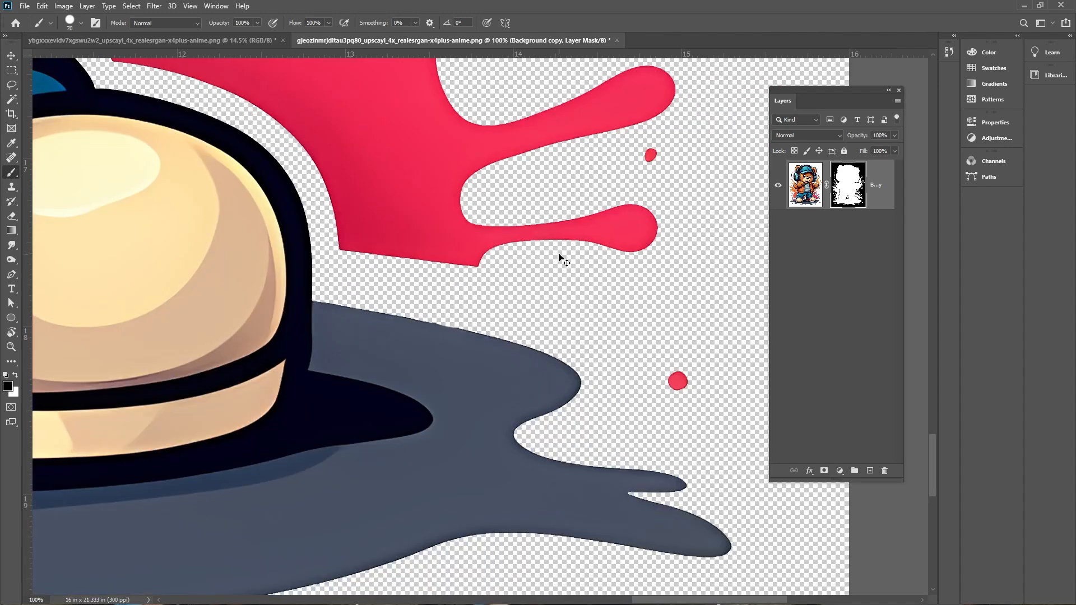
key("ctrl+minus")
key("ctrl+minus")
key("ctrl+minus")
key("ctrl+0")
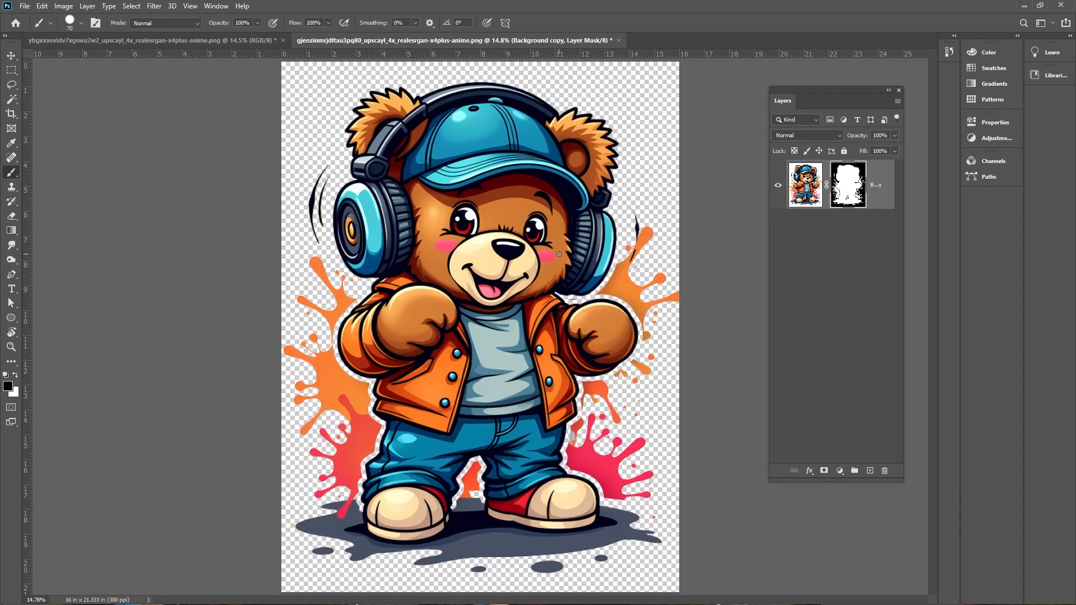
left_click(64, 6)
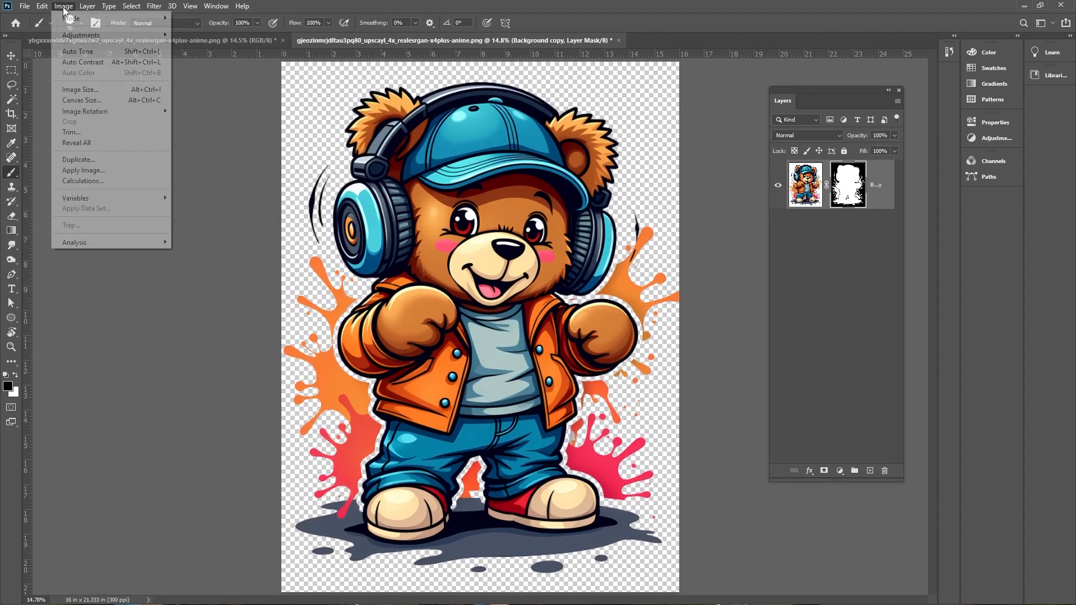
left_click(84, 138)
key("Return")
left_click(11, 55)
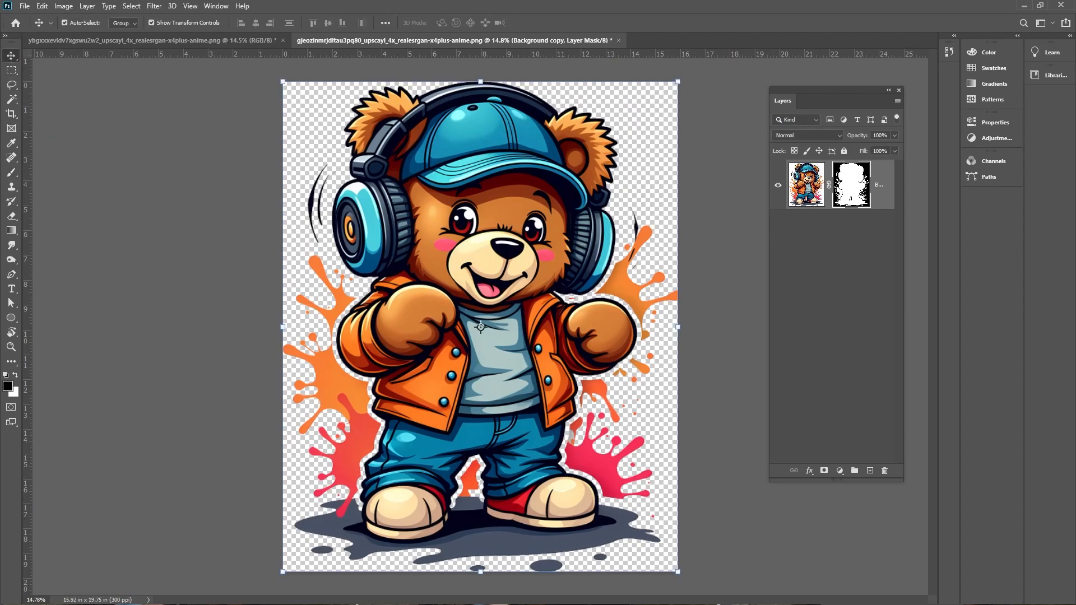
Open the owl mascot image from the Urban Mascots folder in Photoshop
key("alt+Tab")
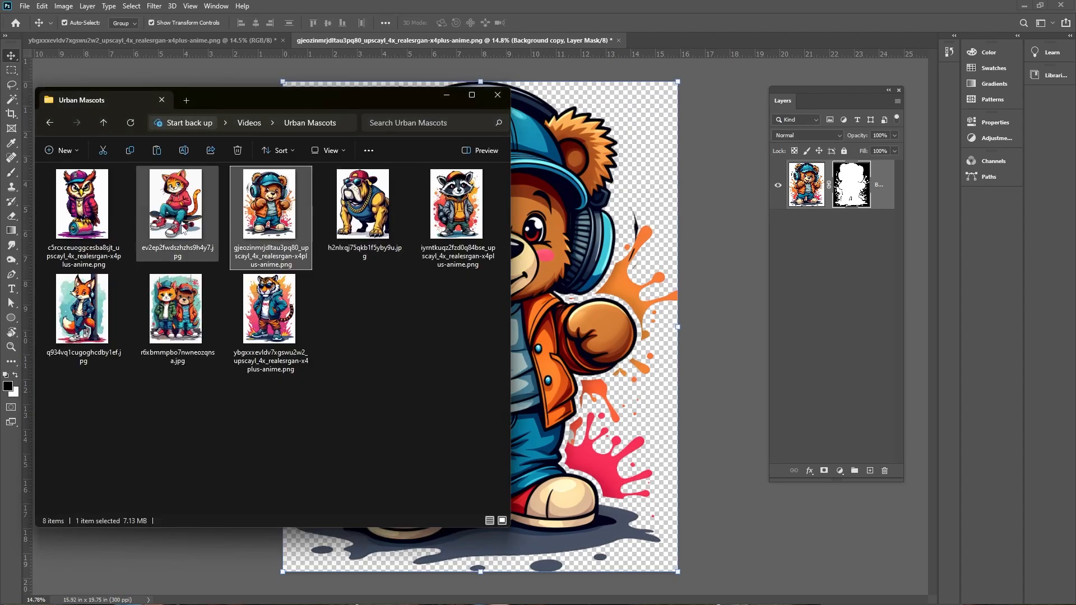
left_click(110, 213)
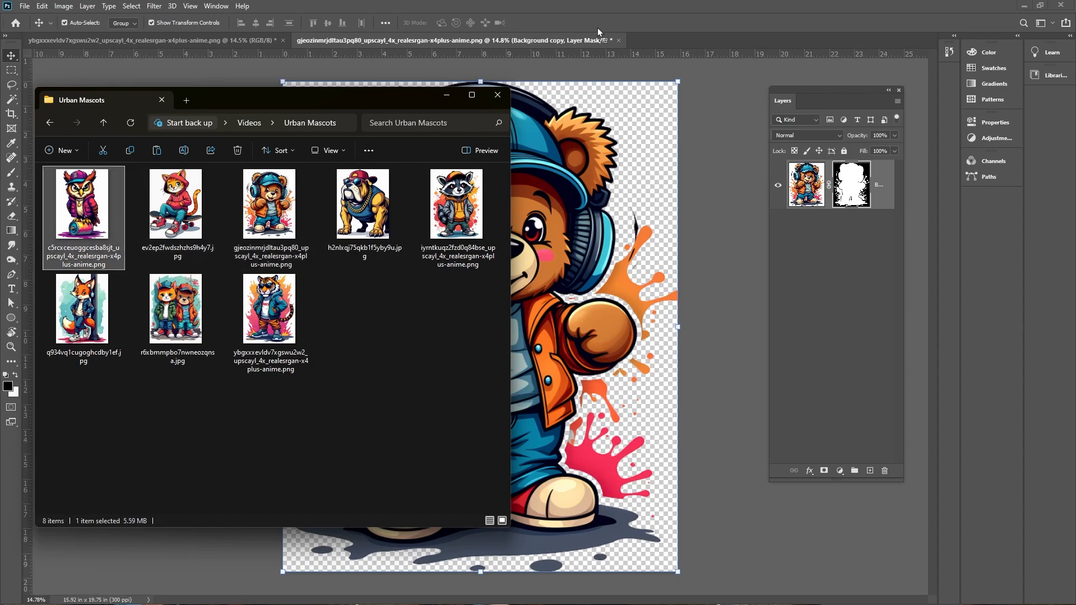
left_click_drag(659, 47, 659, 44)
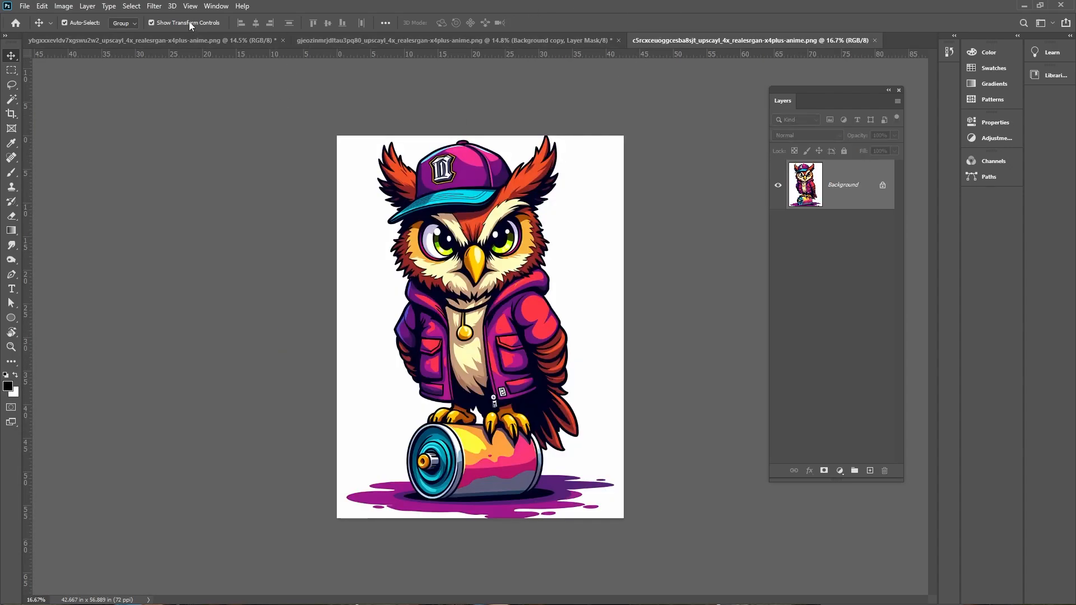
Resize the owl image to 16 inches wide at a resolution of 300 pixels/inch
left_click(90, 7)
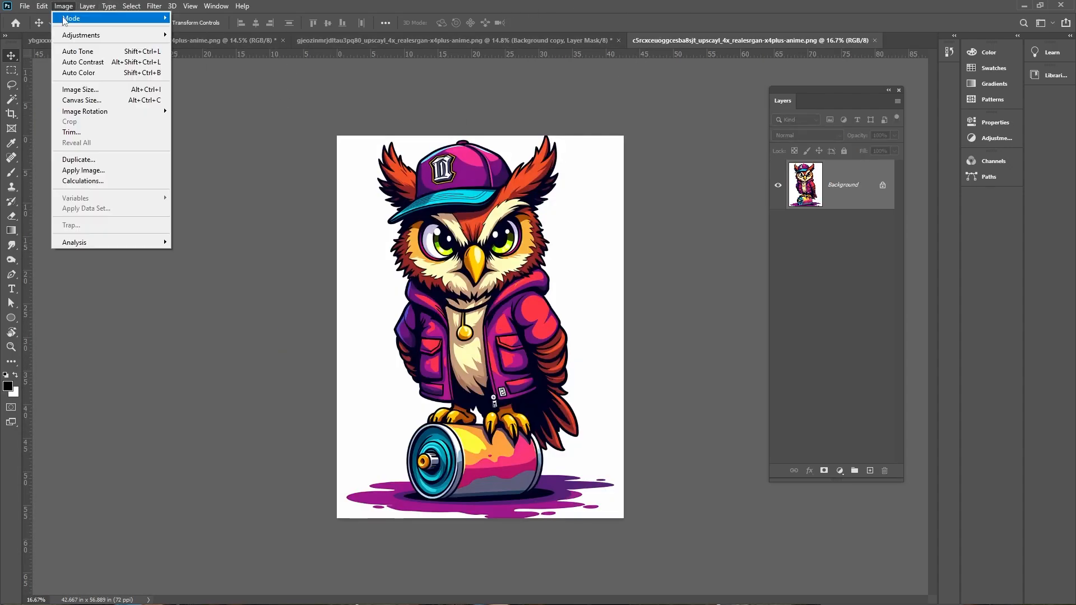
left_click(578, 275)
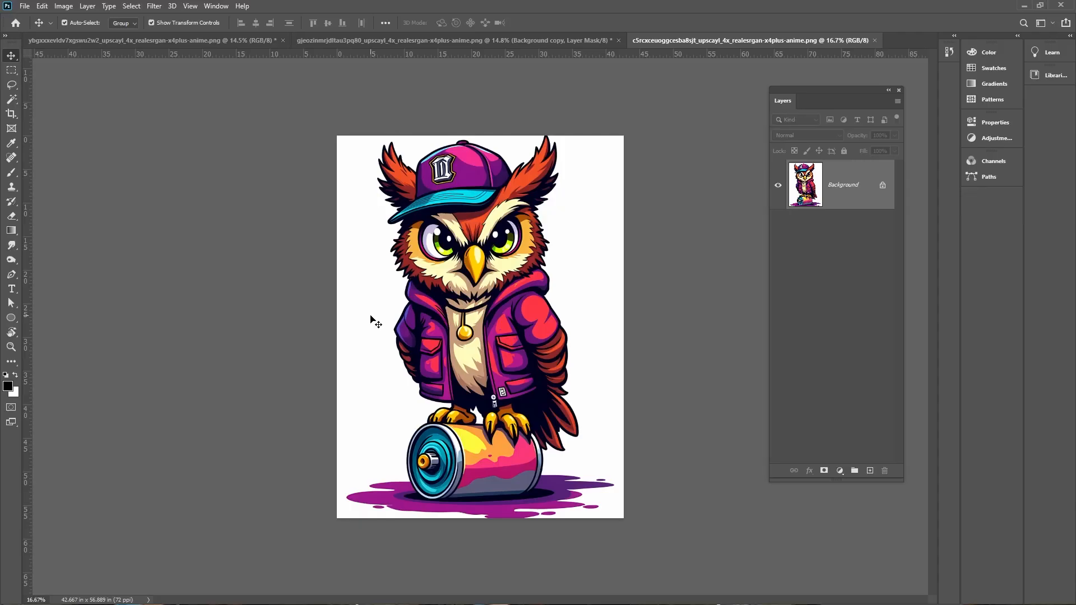
key("ctrl+plus")
key("ctrl+plus")
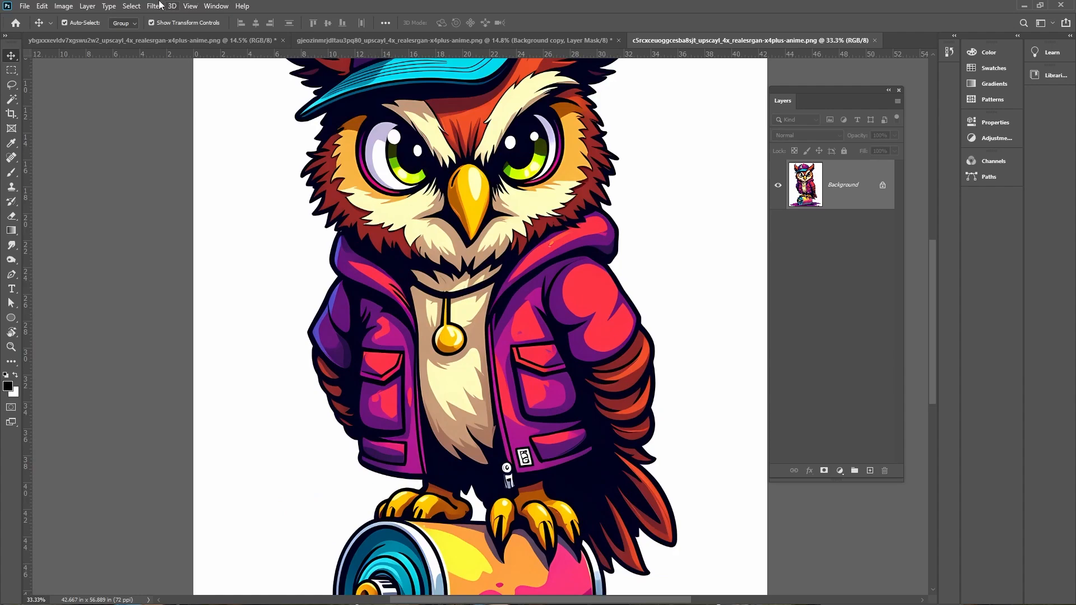
left_click(73, 6)
left_click(97, 89)
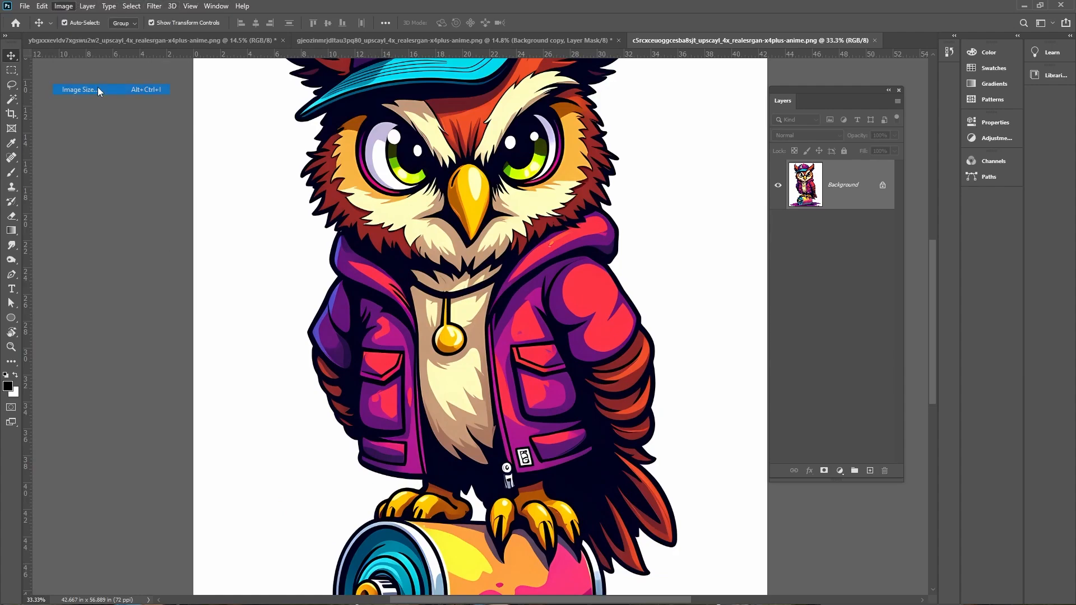
type("16")
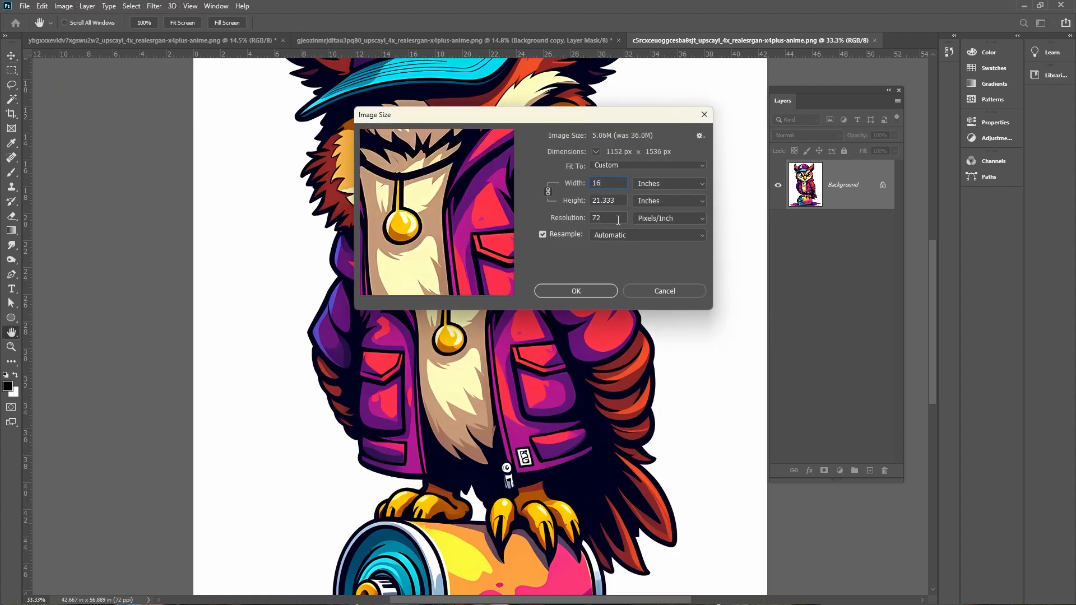
left_click_drag(596, 215, 592, 214)
type("300")
key("Return")
Unlock the owl's background layer and select the white background areas with the Magic Wand
key("ctrl+plus")
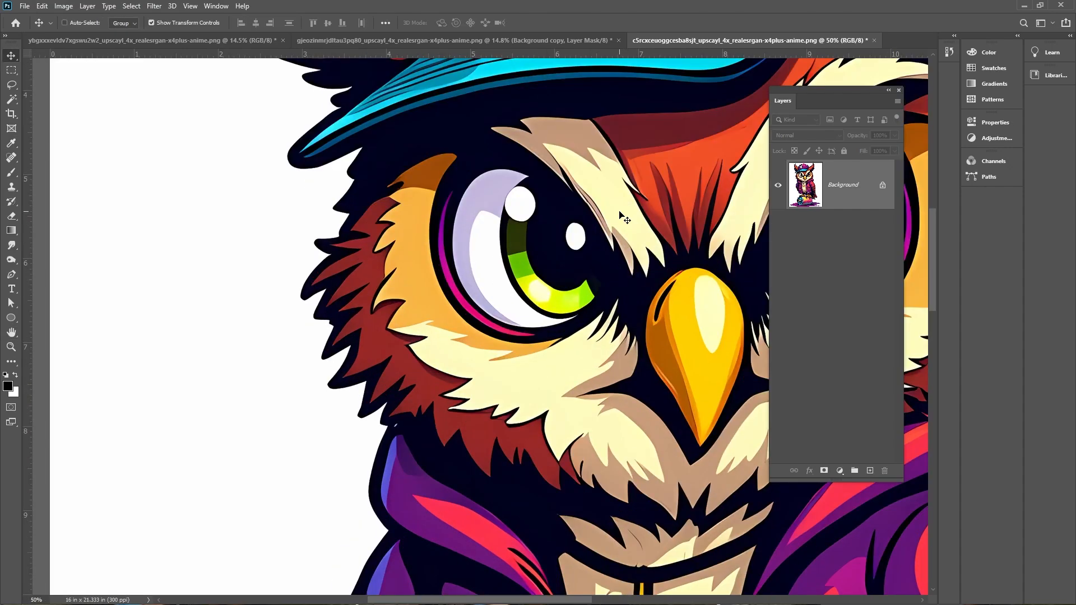
left_click(883, 190)
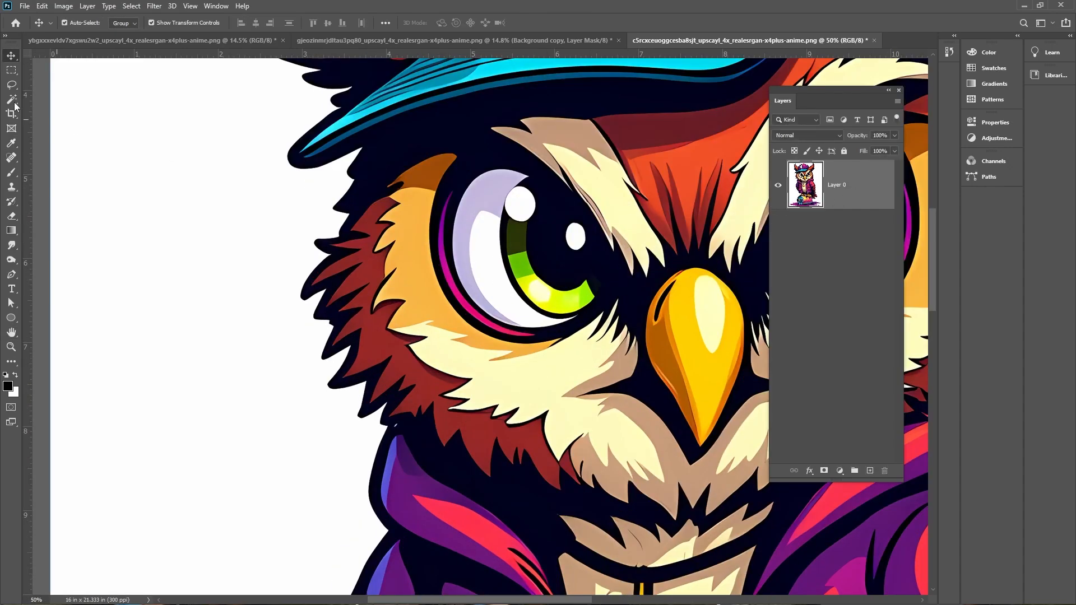
left_click(11, 100)
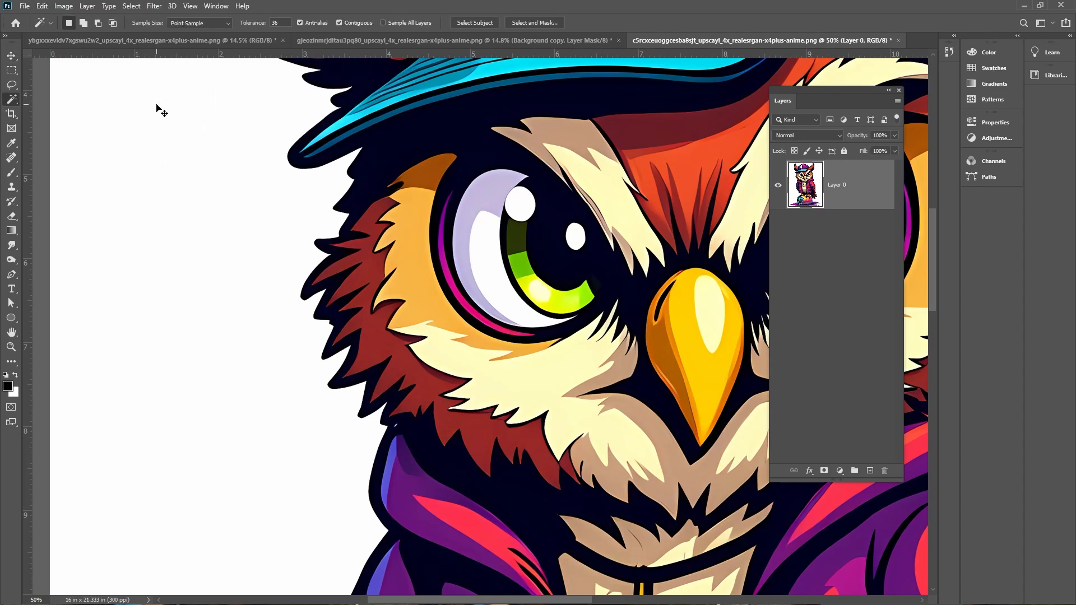
left_click(216, 103)
key("ctrl+minus")
left_click_drag(483, 182, 324, 52)
left_click_drag(589, 200, 551, 327)
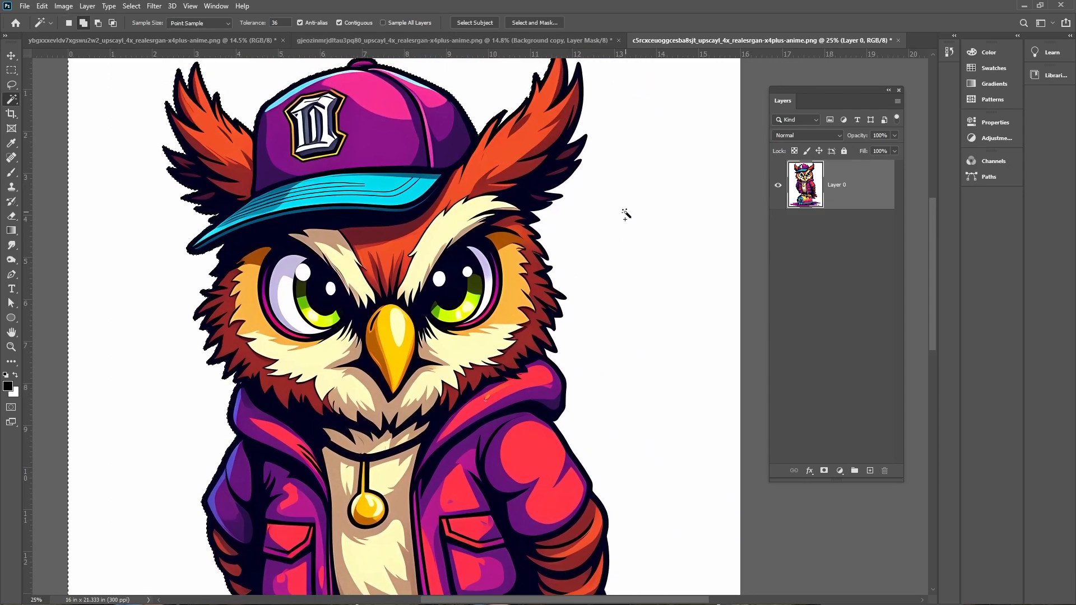
left_click(625, 212, "shift")
left_click_drag(637, 436, 601, 89)
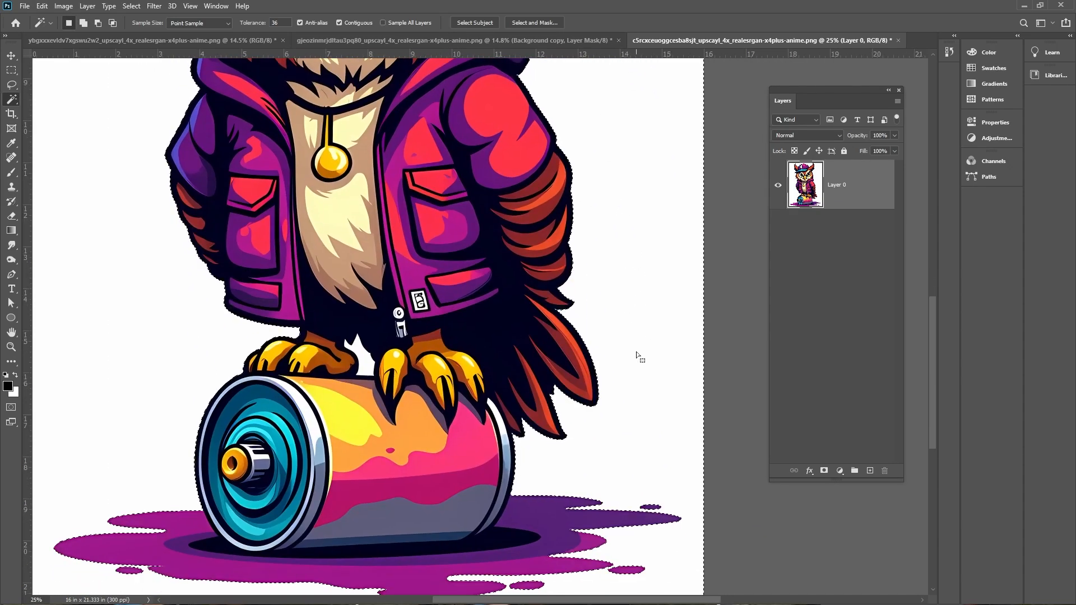
scroll(639, 357, "down", 3)
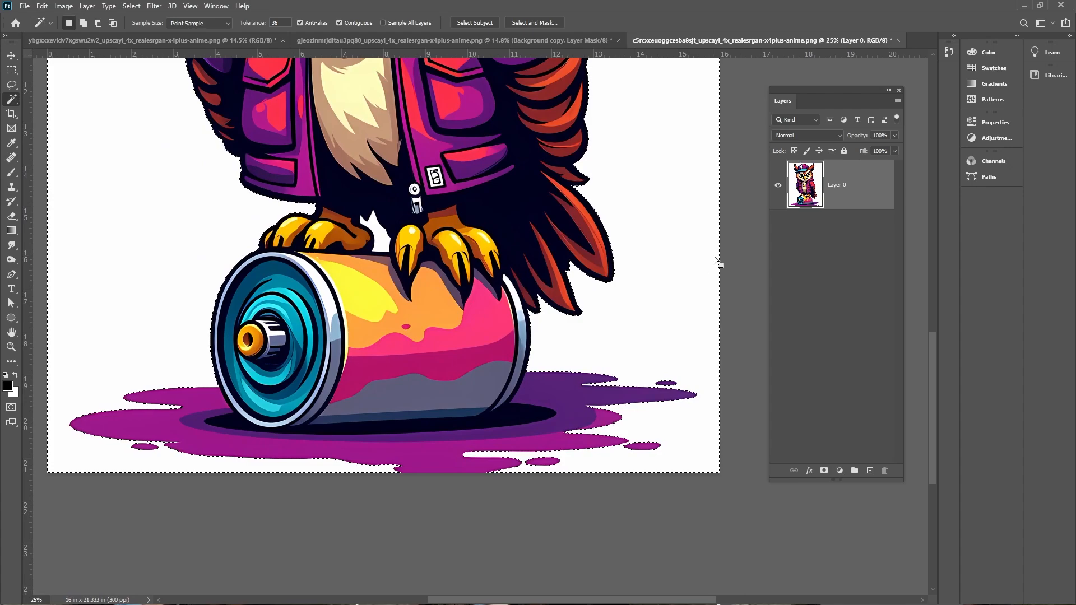
Invert the selection so the owl is selected
left_click(132, 6)
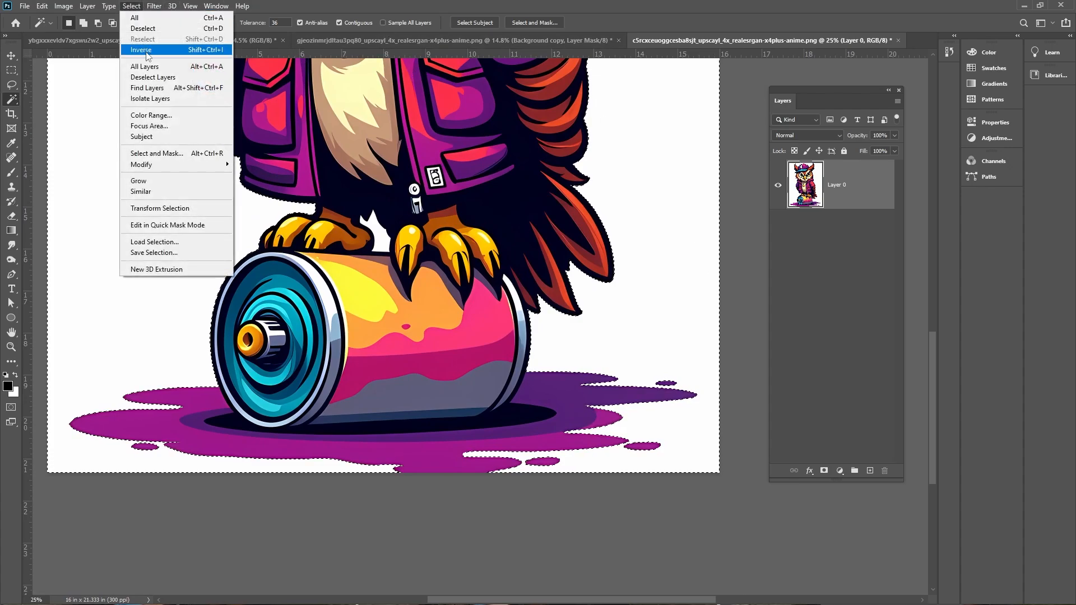
left_click(149, 50)
left_click(131, 6)
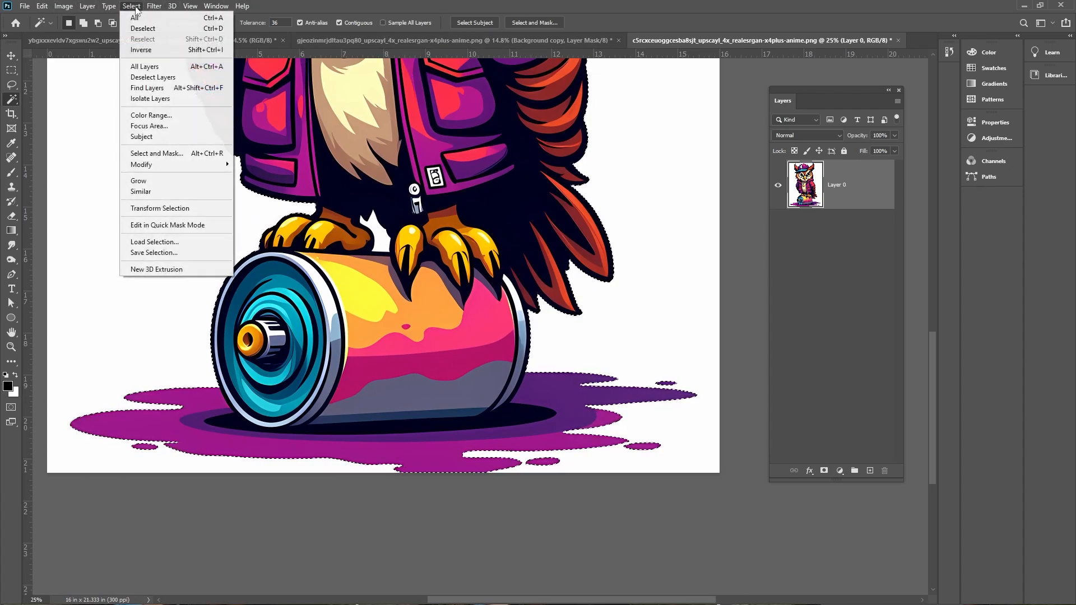
left_click(190, 154)
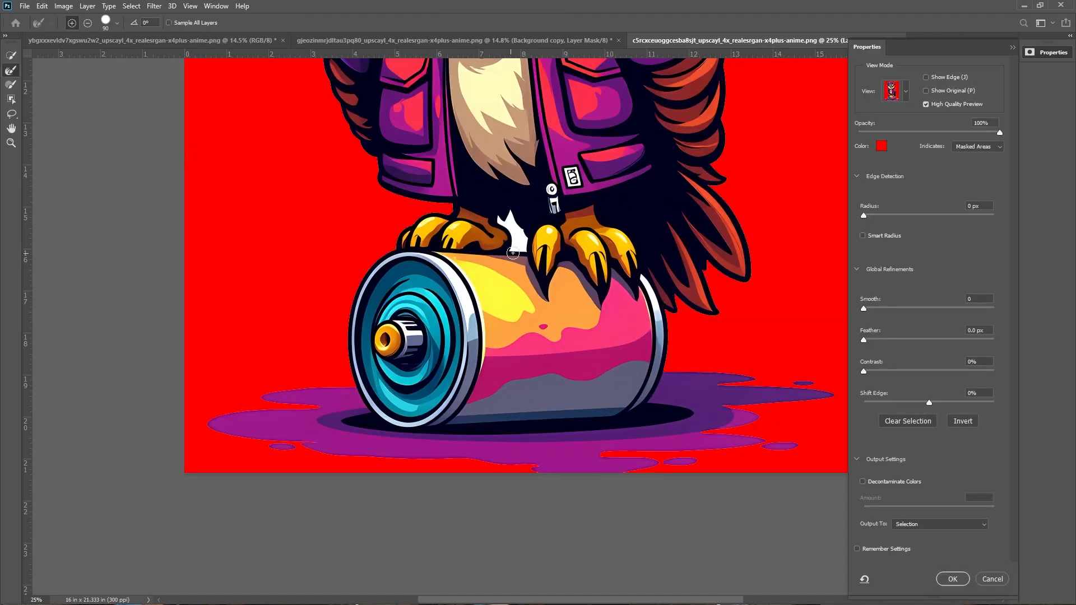
key("Escape")
Subtract the white gap between the owl's feet from the selection
key("ctrl+plus")
key("ctrl+plus")
key("ctrl+plus")
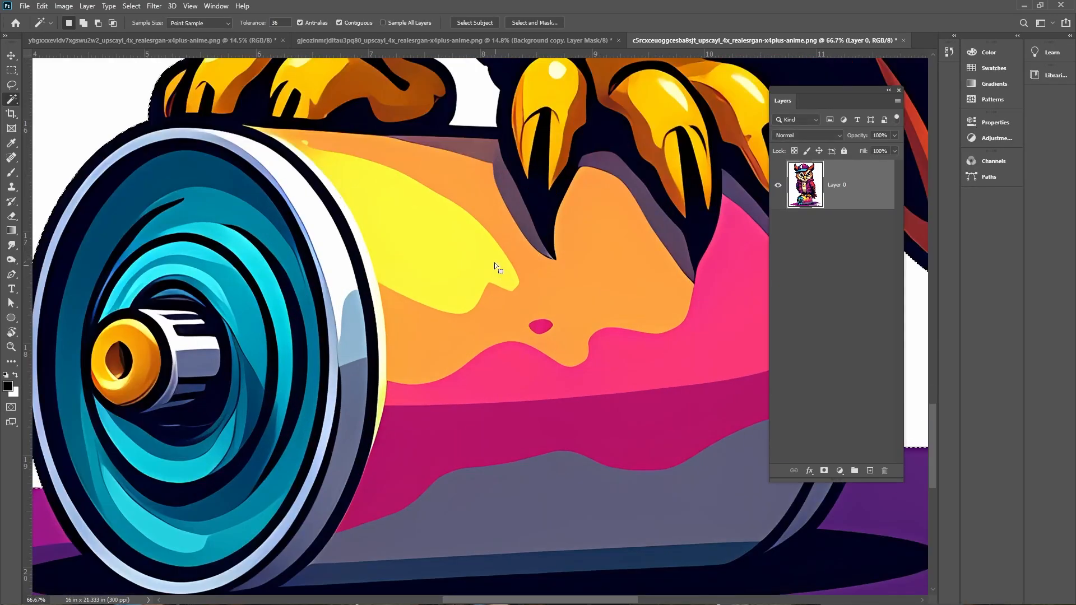
scroll(491, 229, "up", 3)
scroll(487, 201, "up", 1)
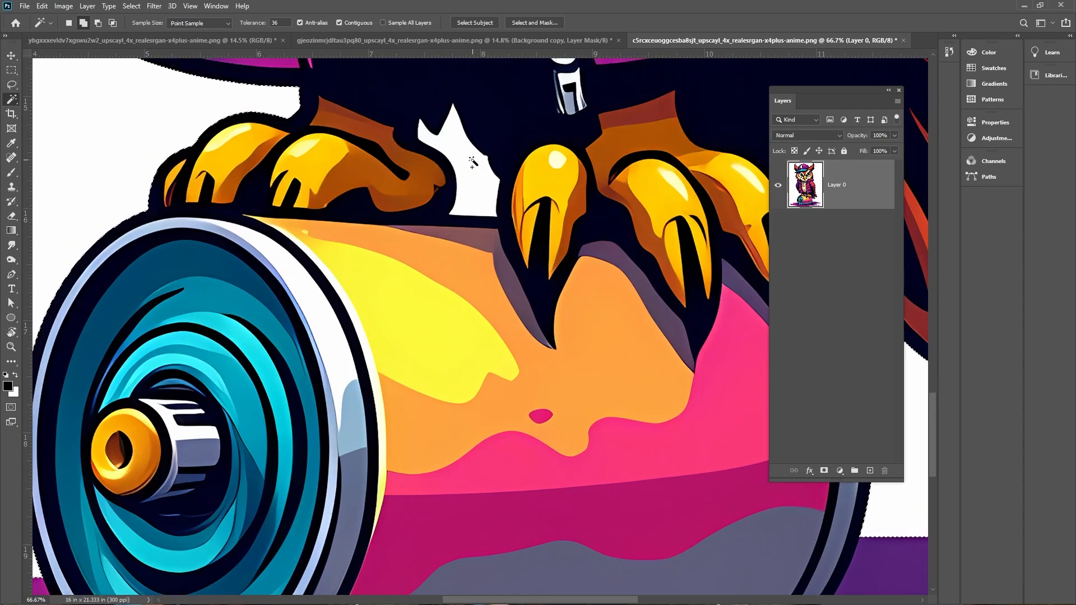
key("alt")
left_click(461, 169, "shift")
Refine the owl selection in Select and Mask, setting Contrast to 29% and Shift Edge to -15%
left_click(131, 5)
left_click(179, 156)
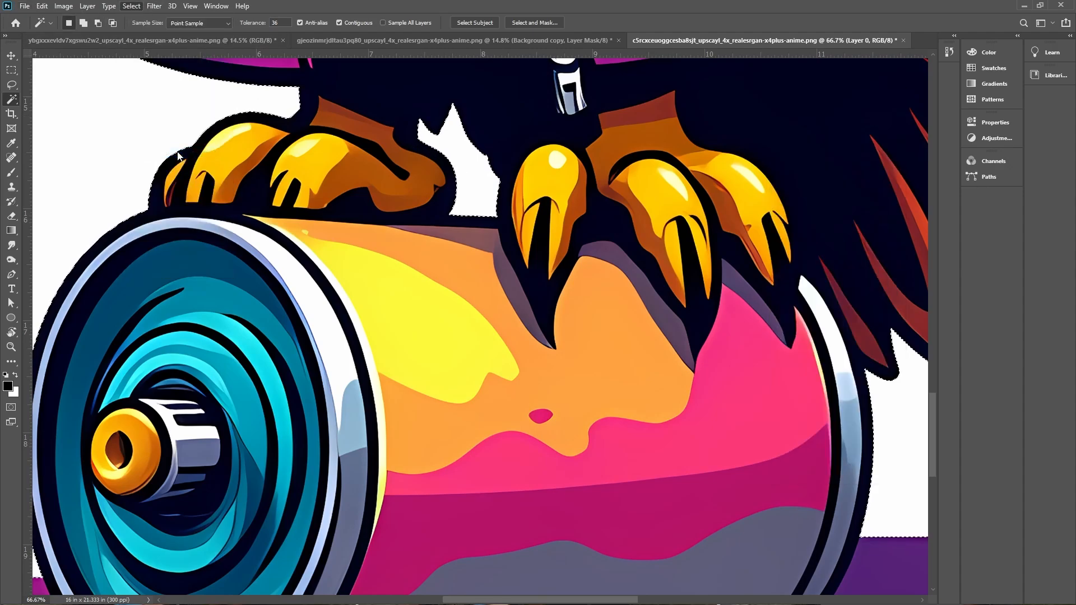
key("ctrl+minus")
key("ctrl+minus")
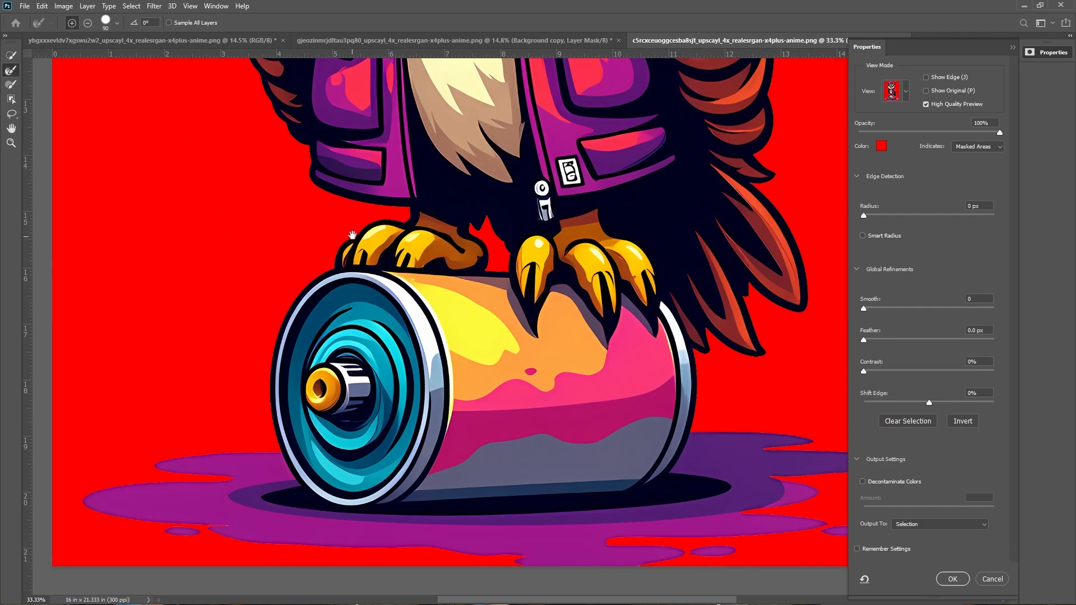
left_click_drag(539, 225, 471, 570)
left_click_drag(486, 259, 465, 434)
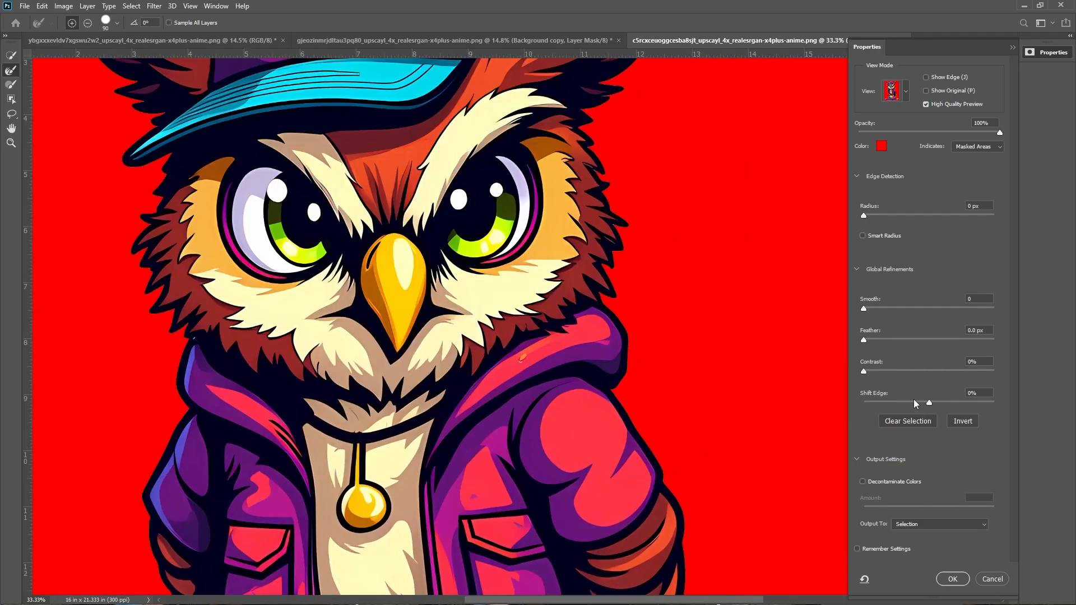
left_click(920, 402)
left_click(902, 370)
scroll(481, 211, "up", 3)
scroll(493, 190, "down", 13)
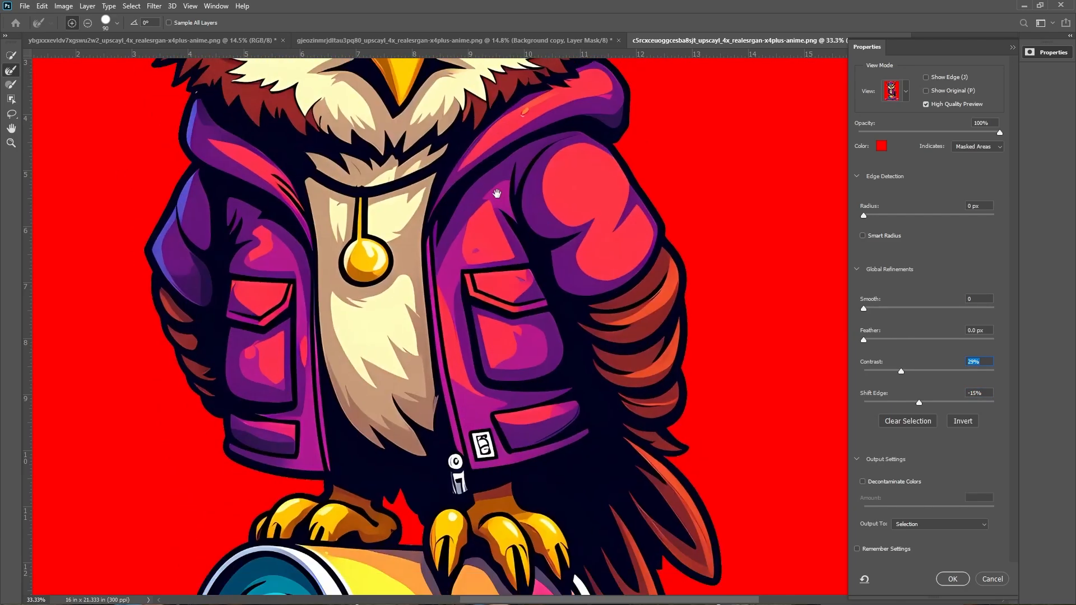
Output the refined selection as a new layer with layer mask and delete the original owl layer
left_click(927, 525)
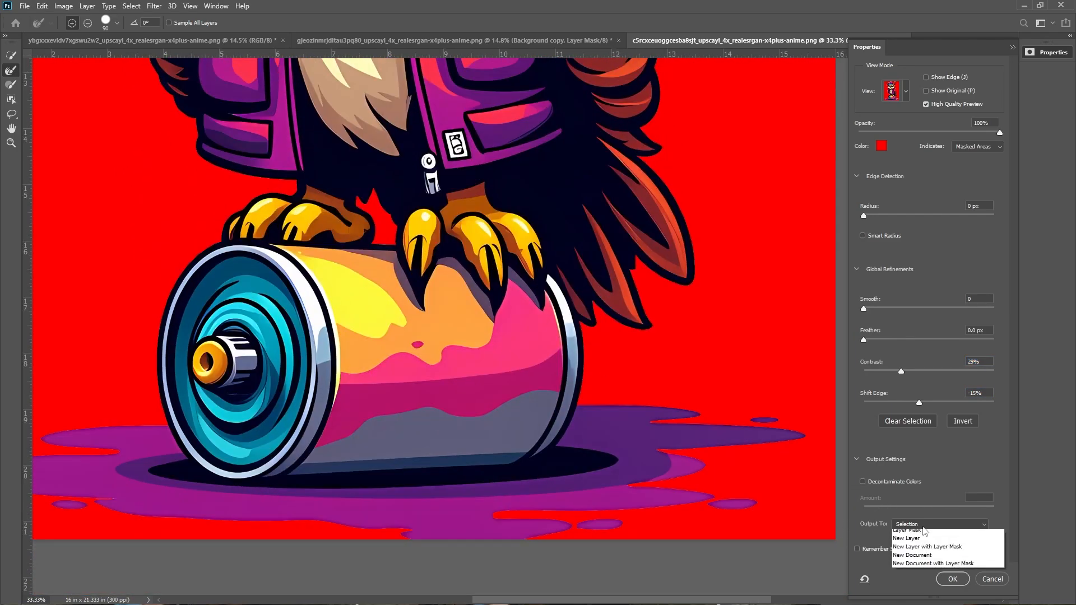
left_click(937, 551)
left_click(935, 526)
left_click(935, 559)
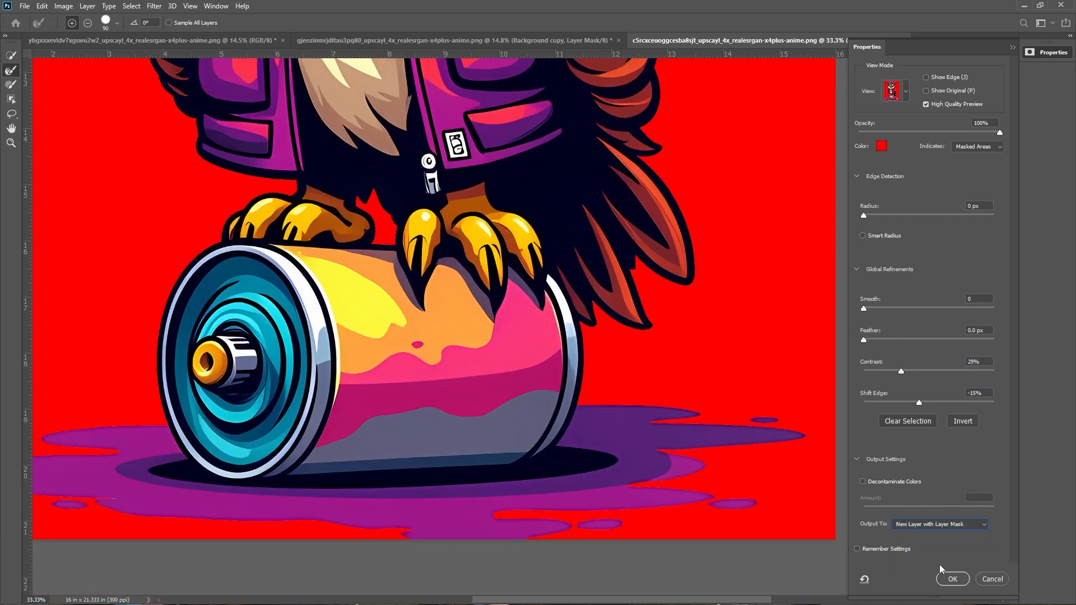
left_click(953, 580)
left_click(845, 235)
key("Delete")
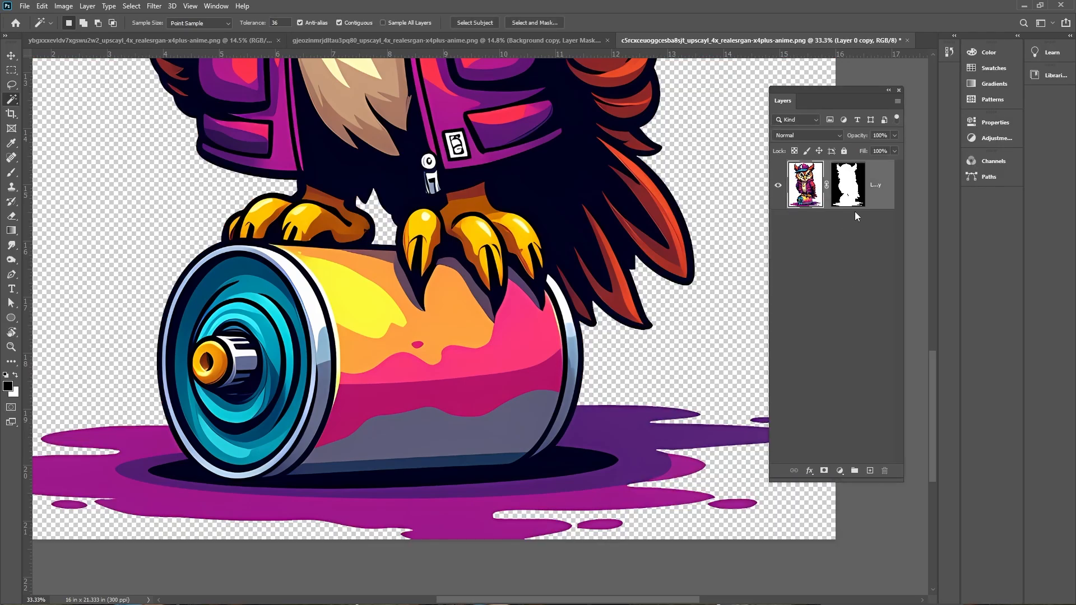
Trim away the transparent canvas edges around the owl
left_click(14, 58)
key("ctrl+minus")
key("ctrl+minus")
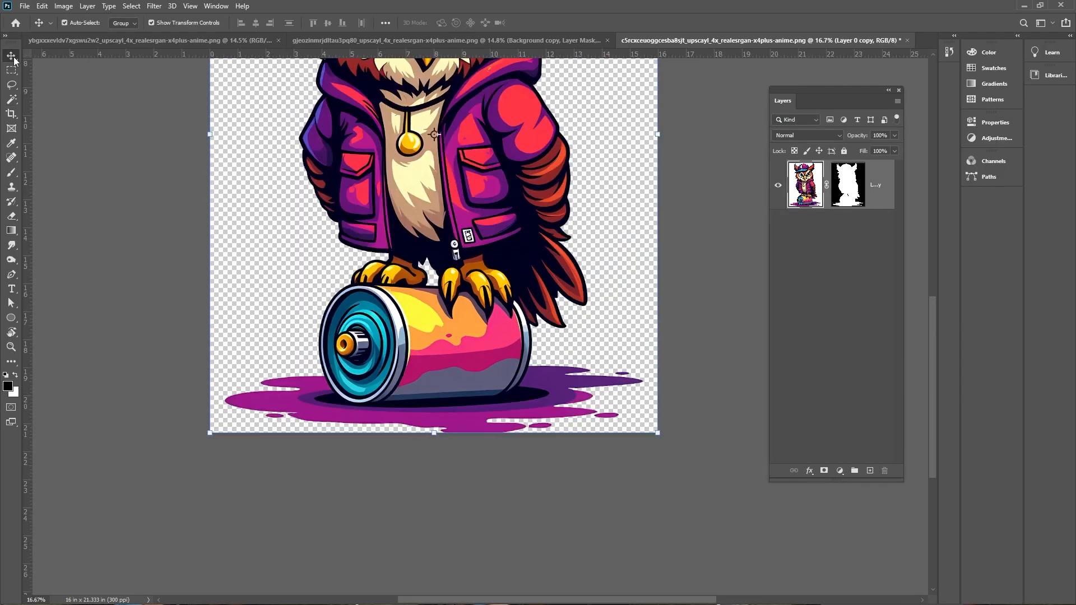
left_click_drag(300, 238, 286, 454)
left_click(65, 7)
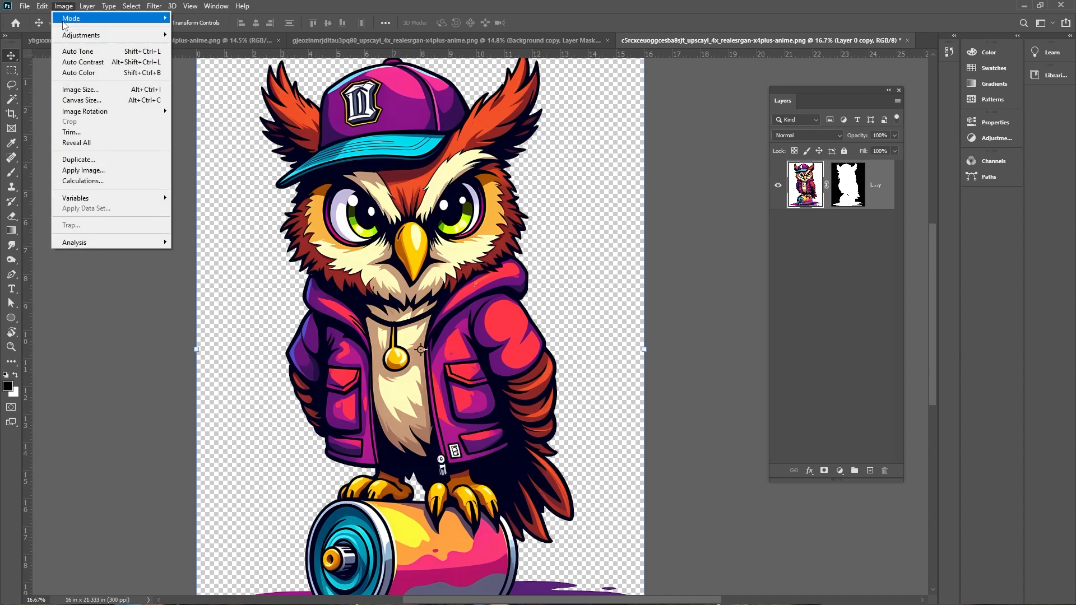
left_click(90, 131)
key("Return")
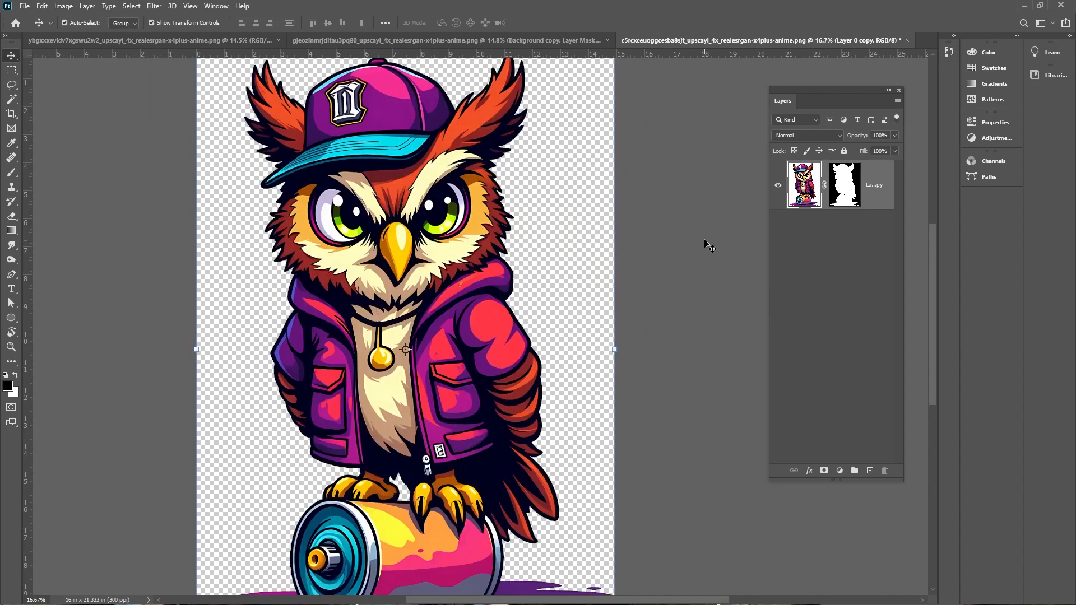
Apply Trim to the owl canvas a second time
left_click(65, 7)
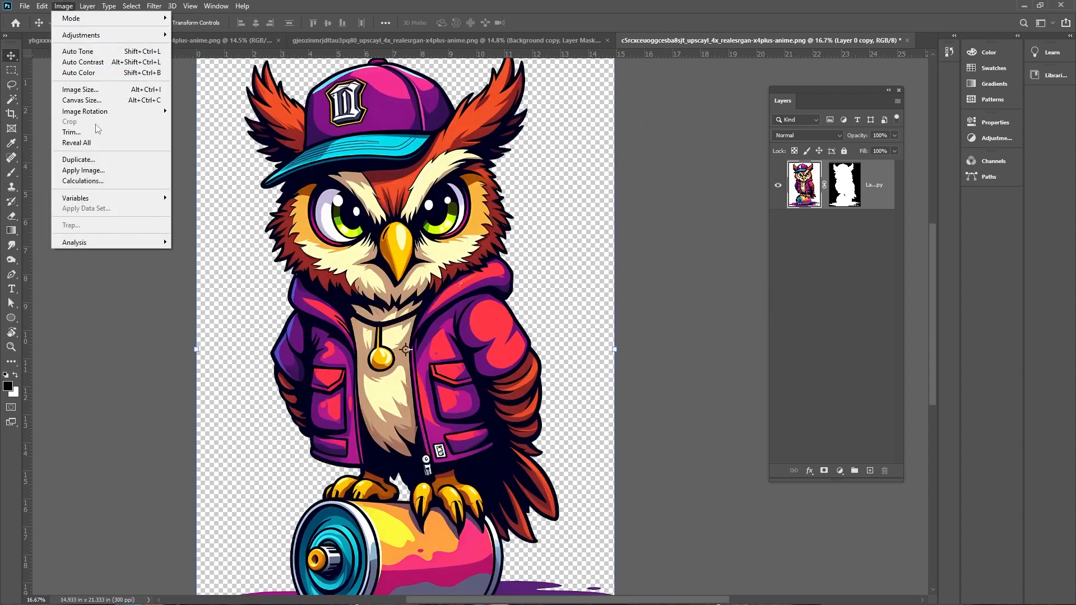
left_click(90, 130)
left_click(592, 164)
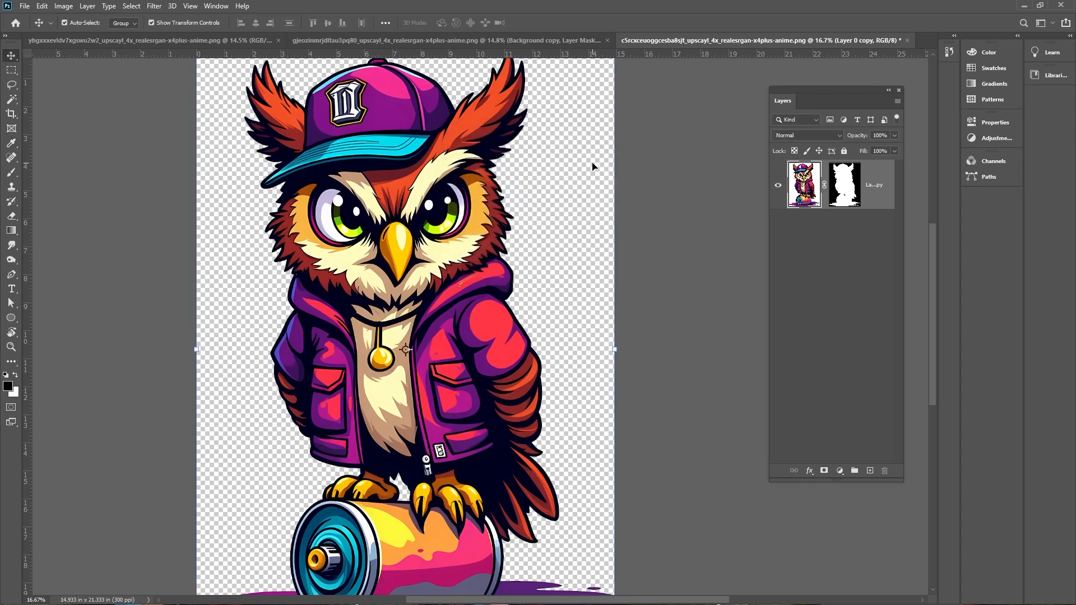